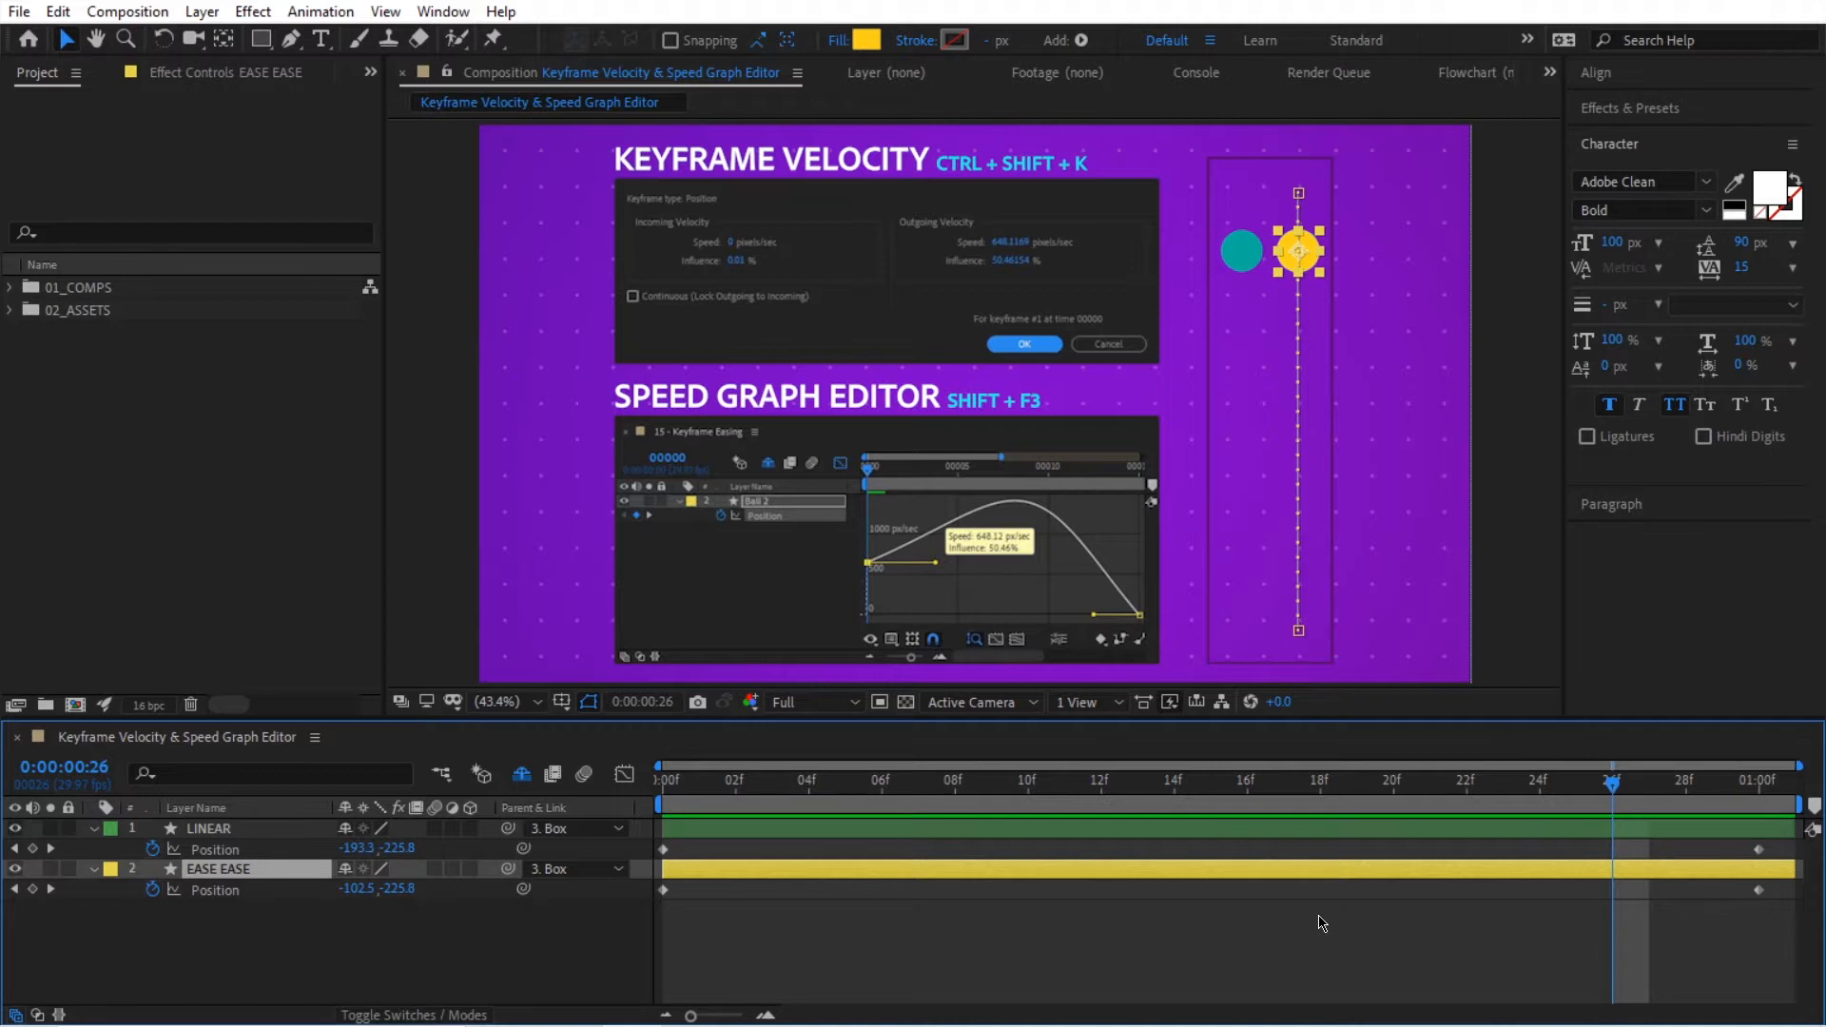
Step: Scrub through the timeline to examine how the LINEAR and EASE EASE balls travel between their position keyframes
drag(1437, 796, 1759, 786)
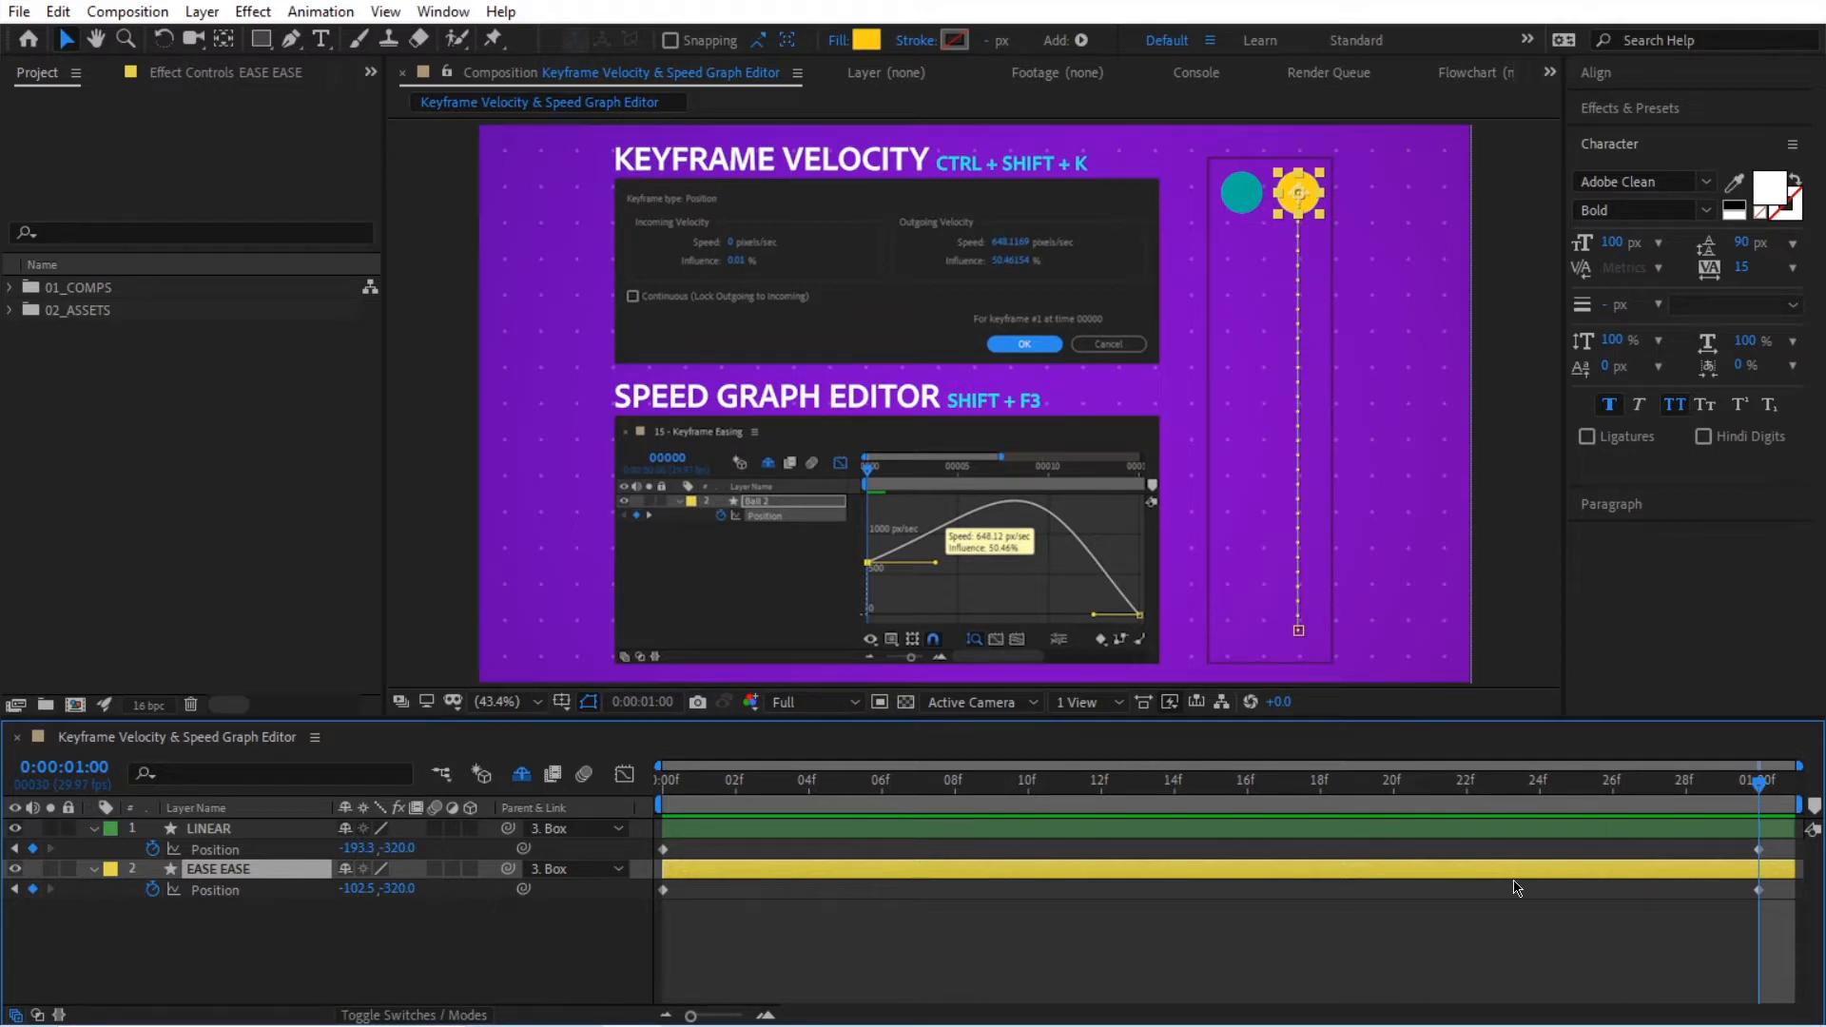
drag(1667, 792, 1394, 803)
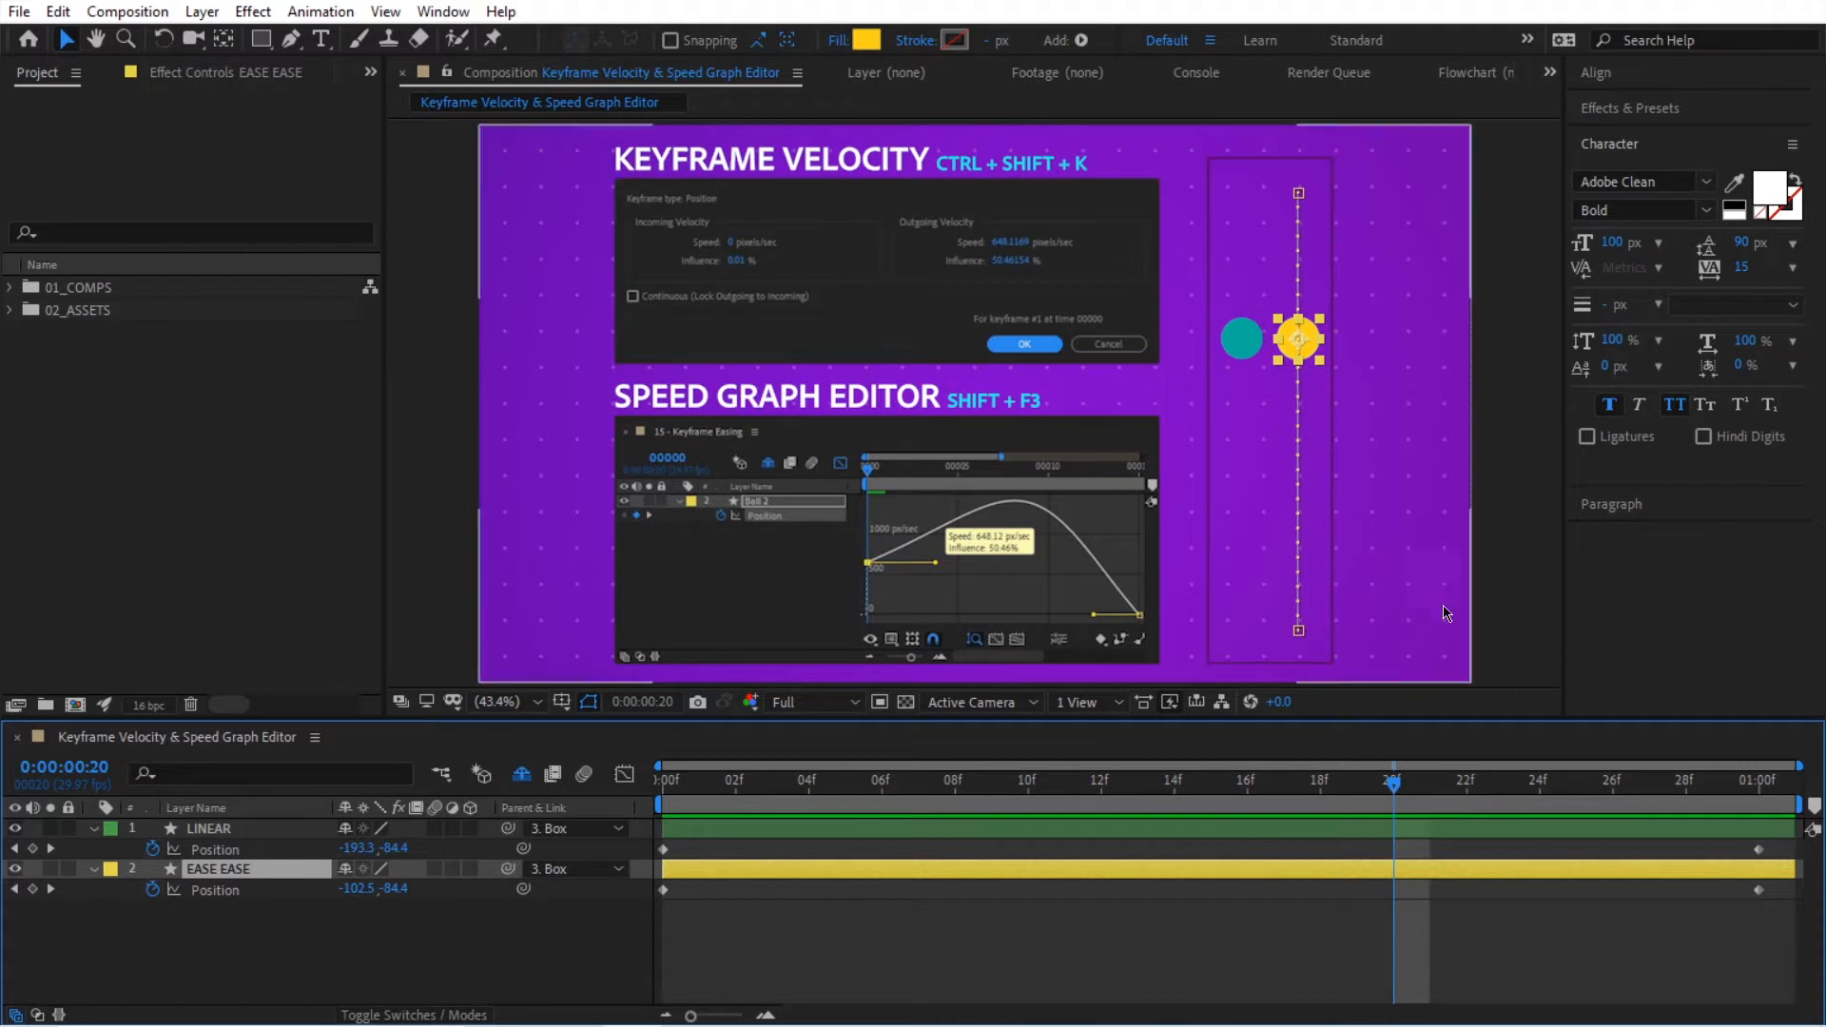
Step: Set the EASE EASE layer's last position keyframe to an incoming velocity speed of 0 pixels/sec and influence of 100%
right_click(1759, 889)
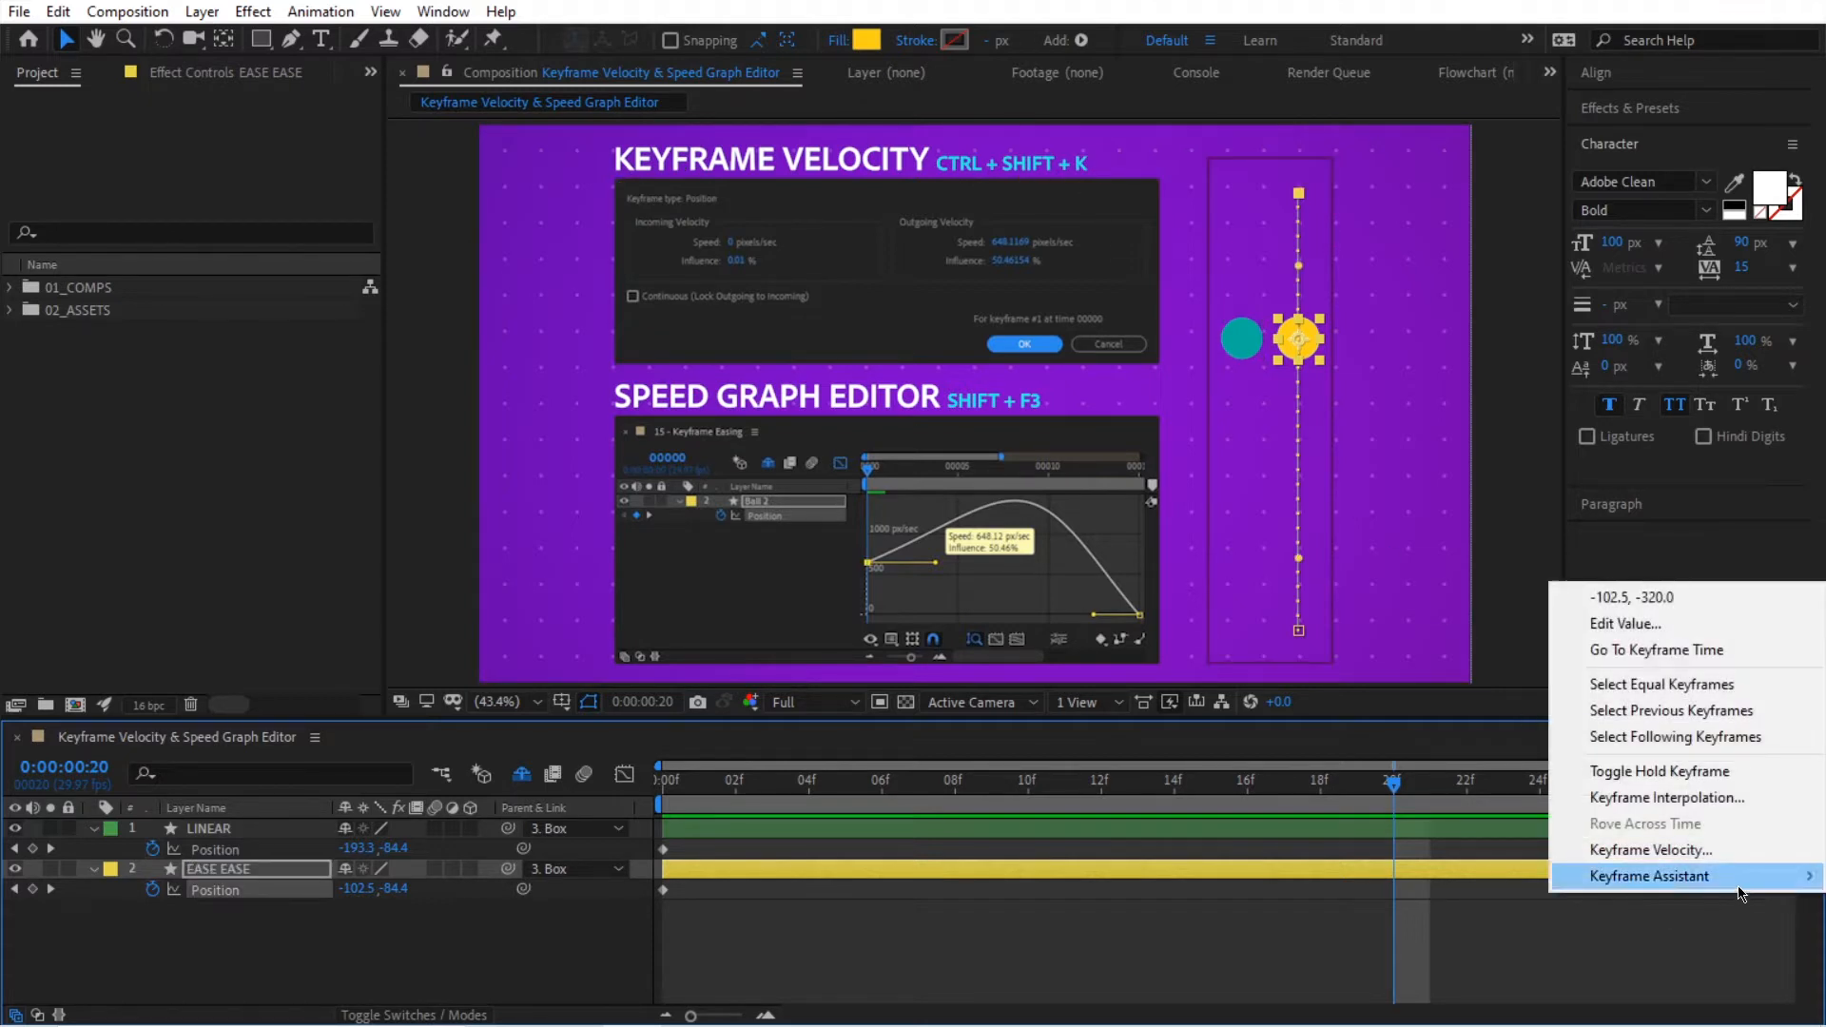
click(1714, 964)
drag(1740, 911, 1775, 888)
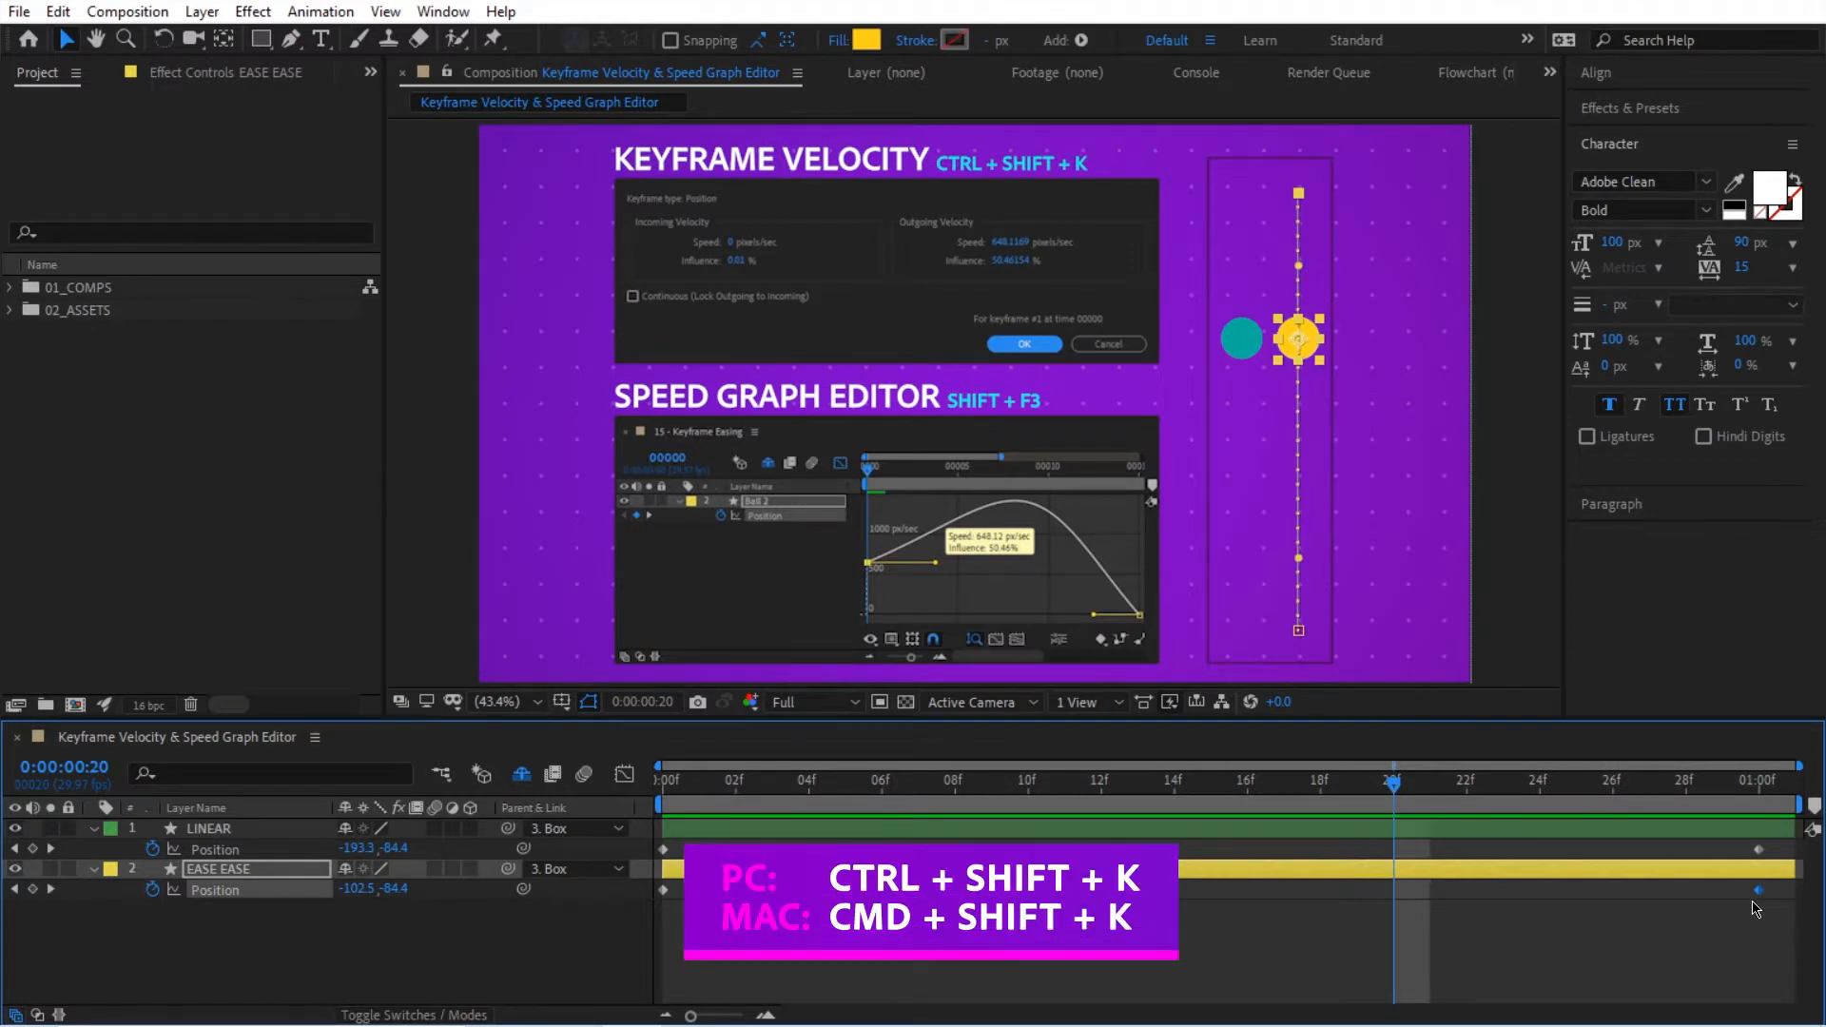
key(ctrl+shift+k)
drag(632, 298, 1109, 658)
drag(983, 661, 947, 411)
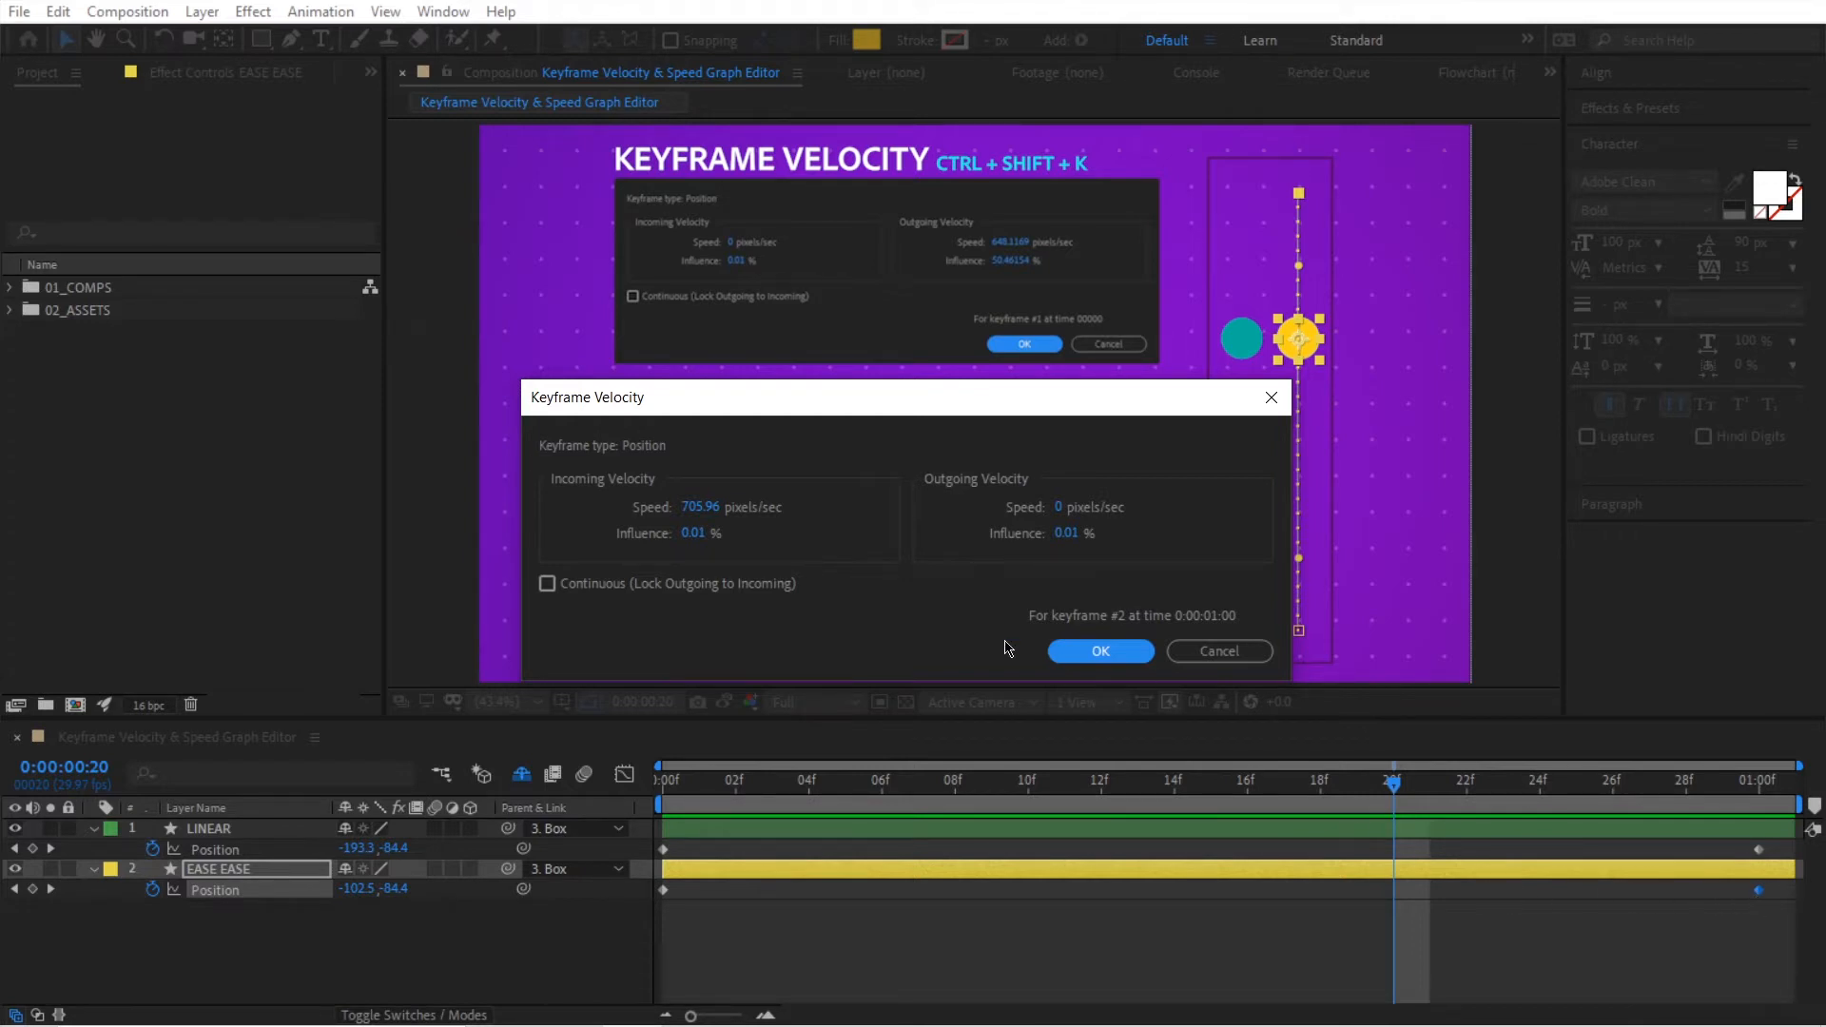
drag(695, 540, 986, 542)
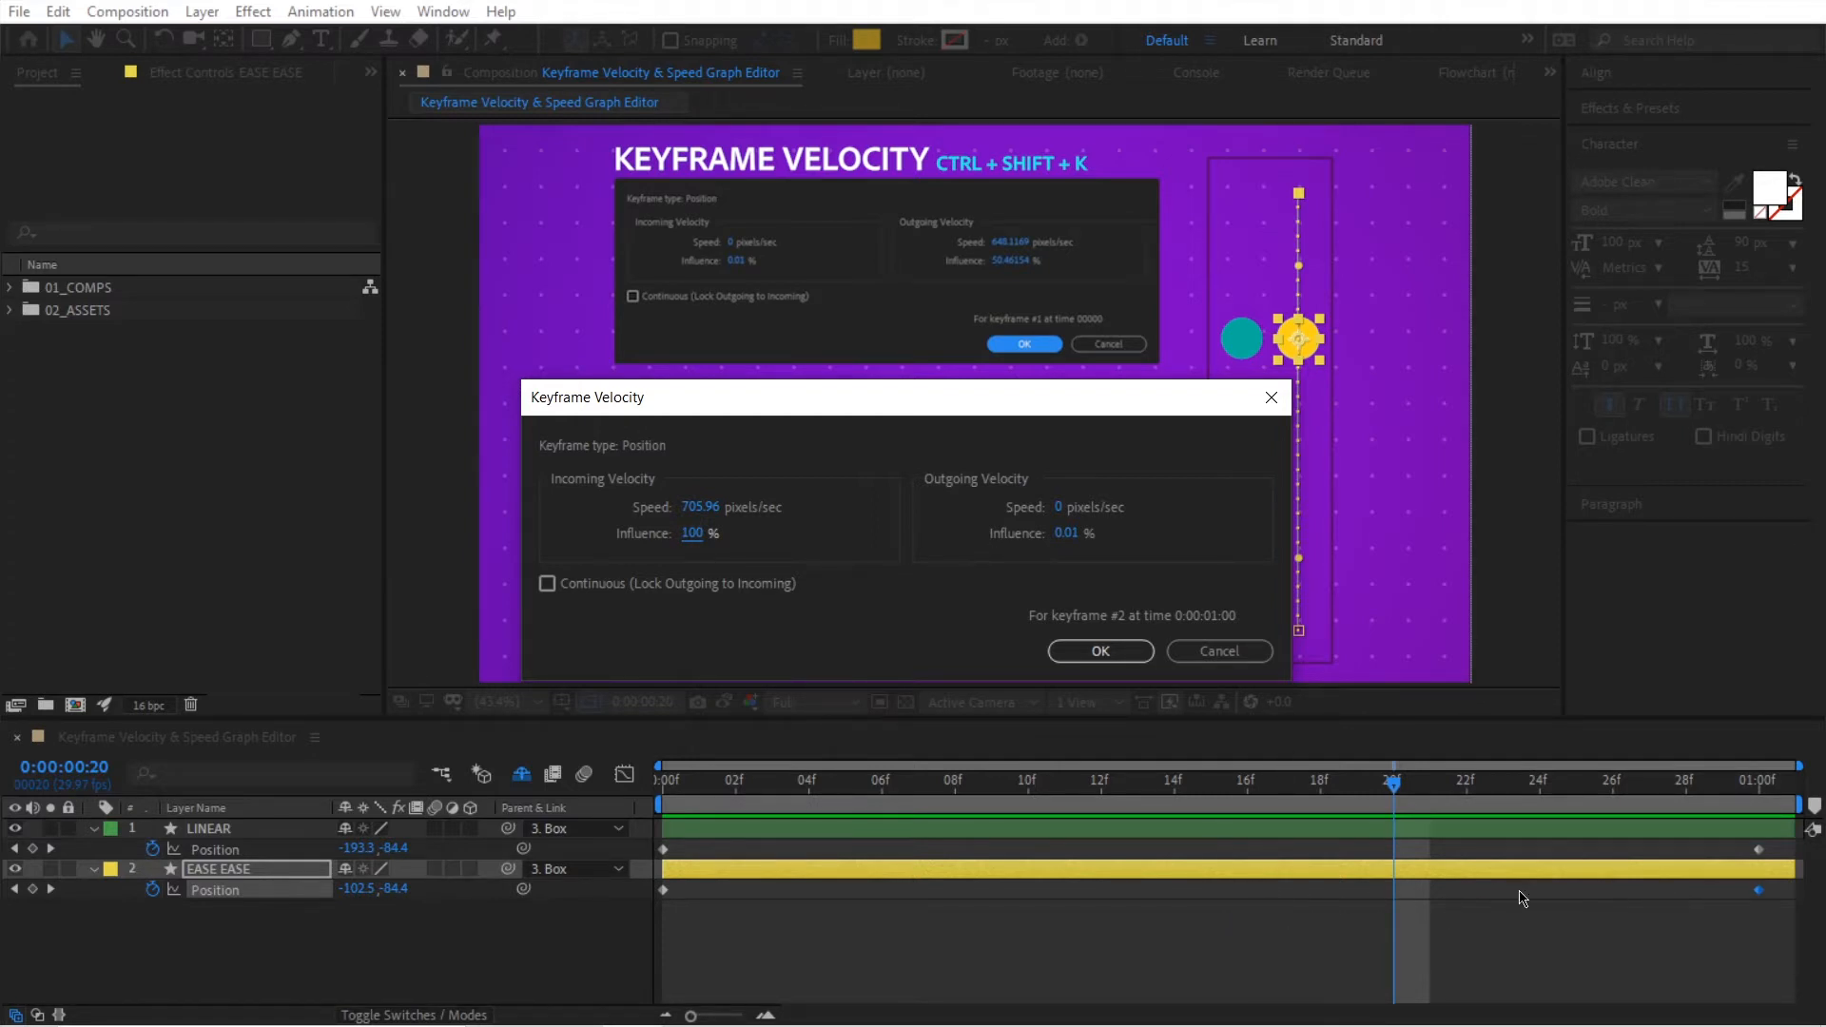
click(697, 505)
text(0)
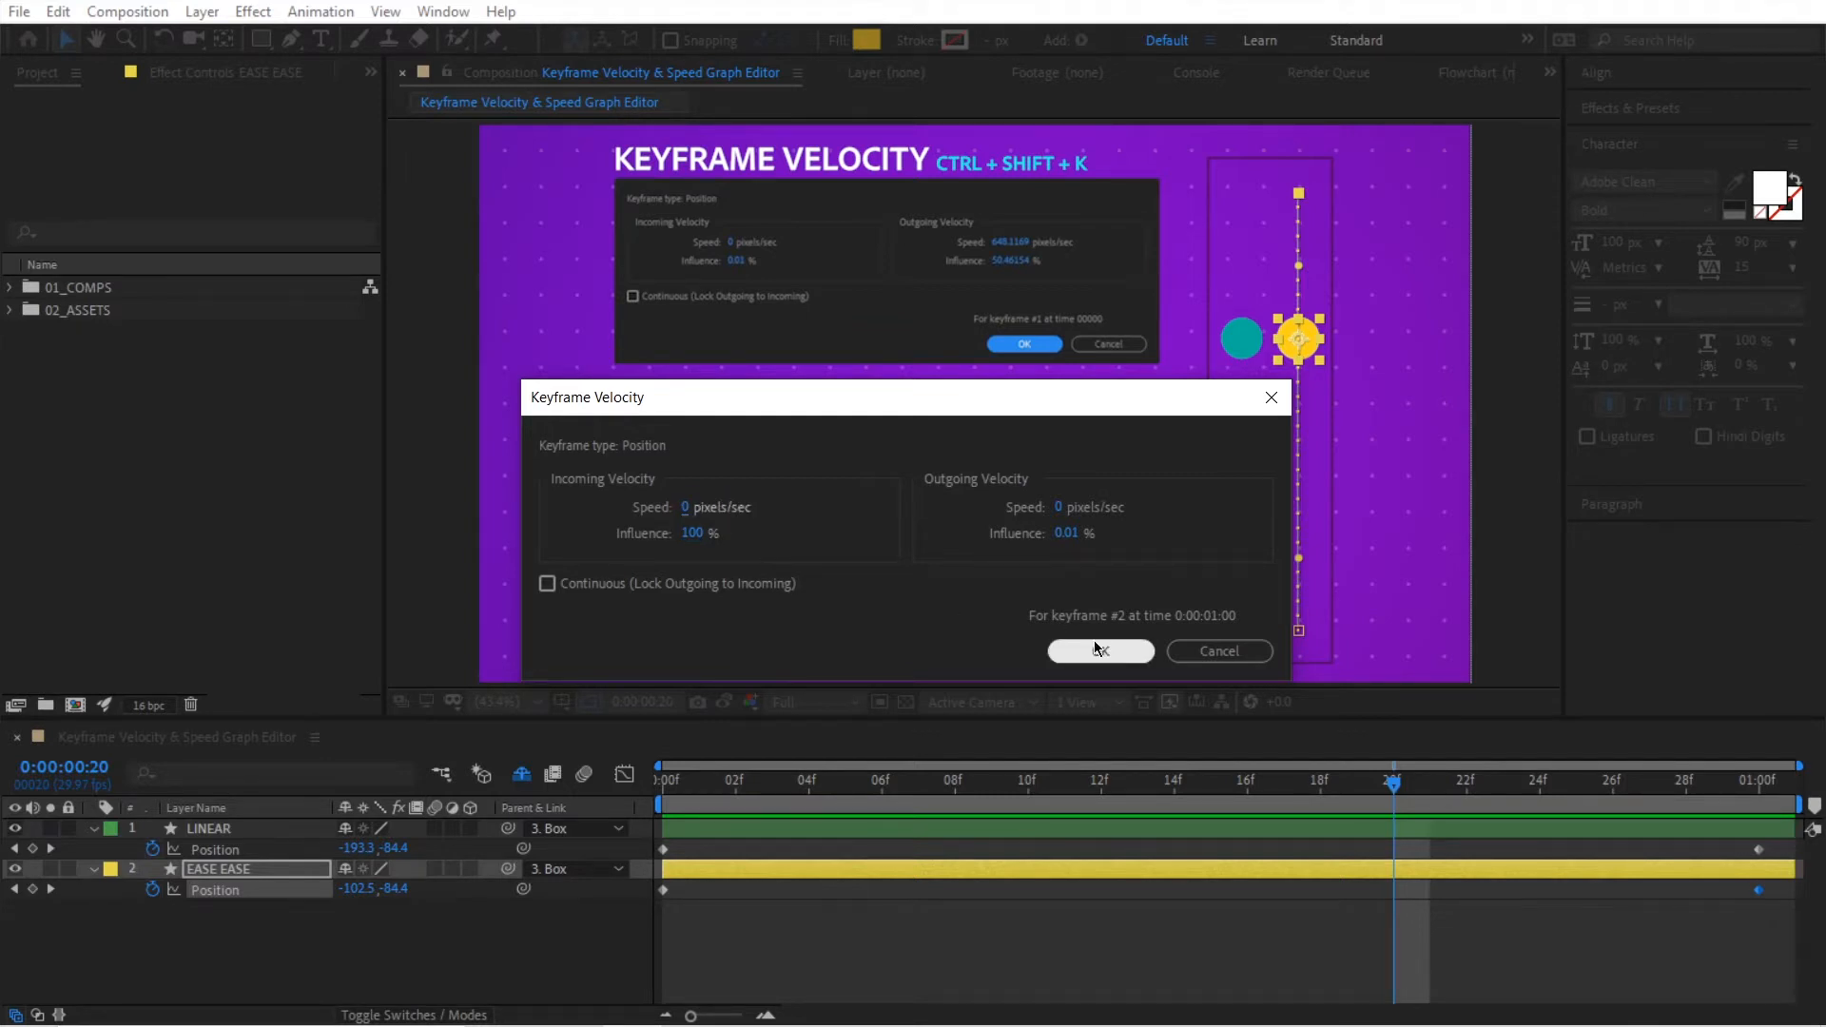
click(1099, 650)
Step: Preview the animation from the first frame and compare how the two balls slow down towards the end
drag(1393, 782, 663, 782)
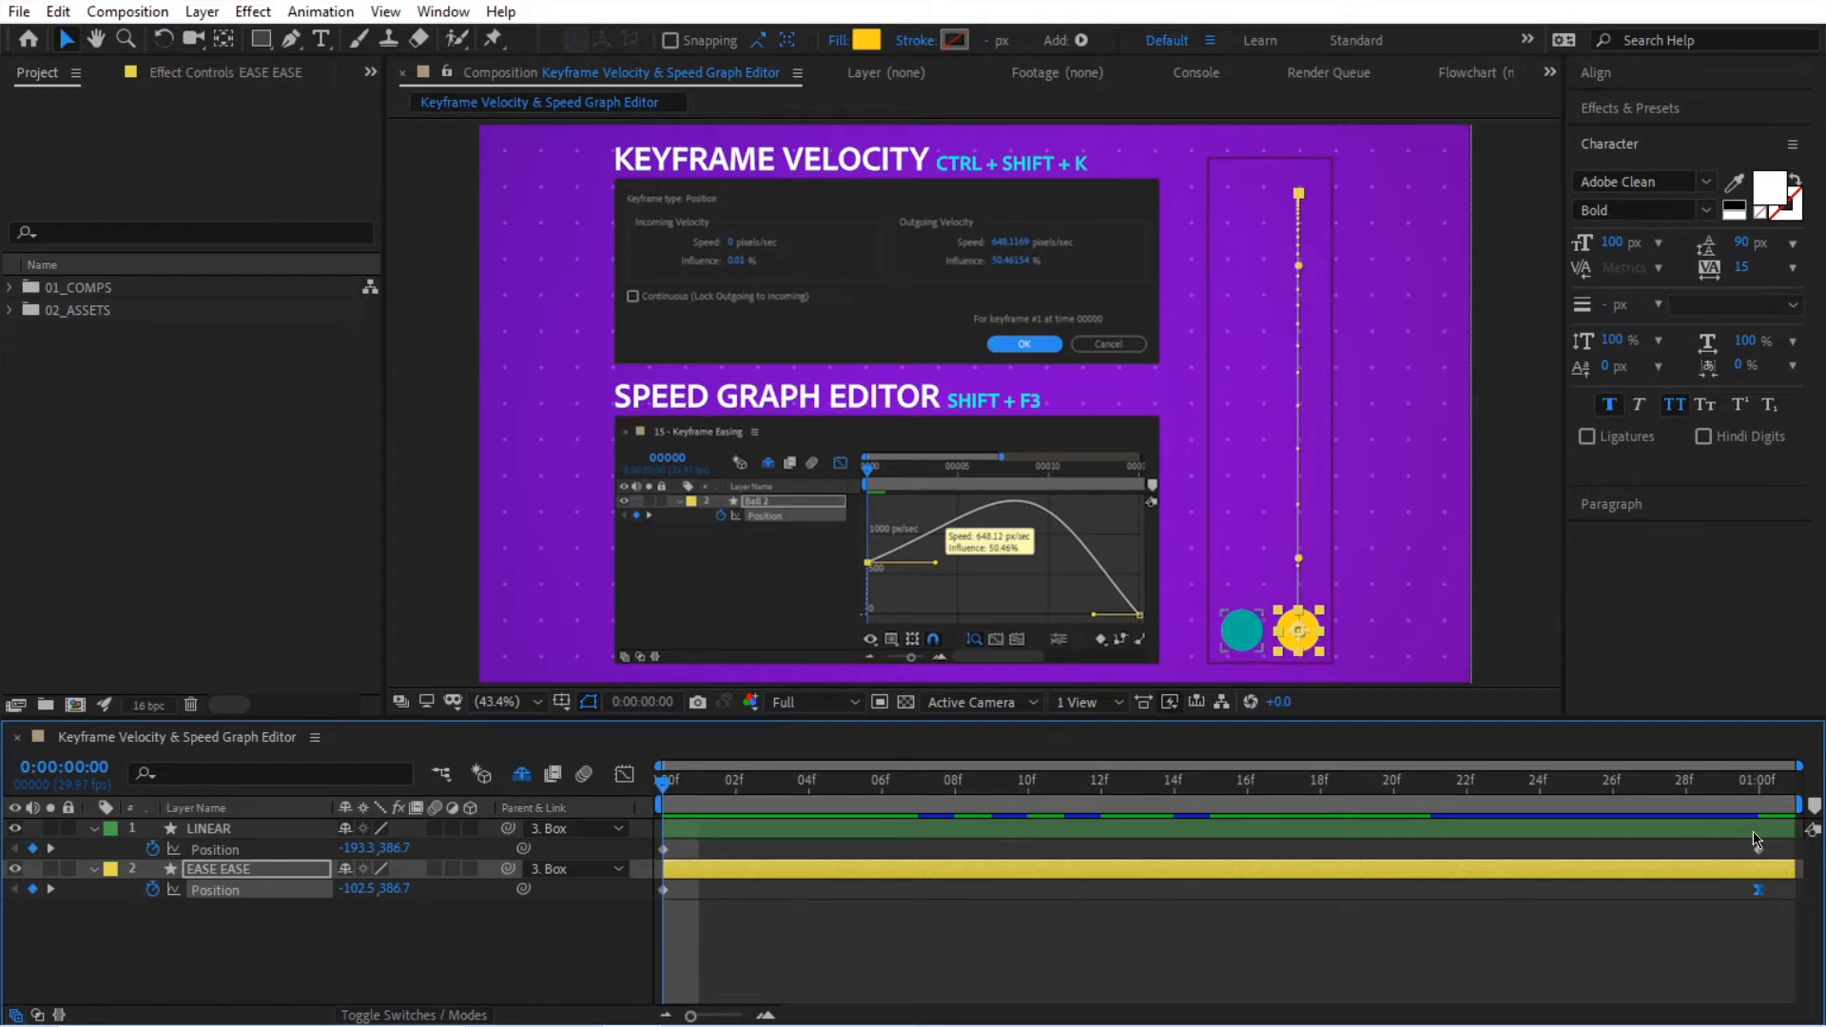
click(1603, 955)
key(space)
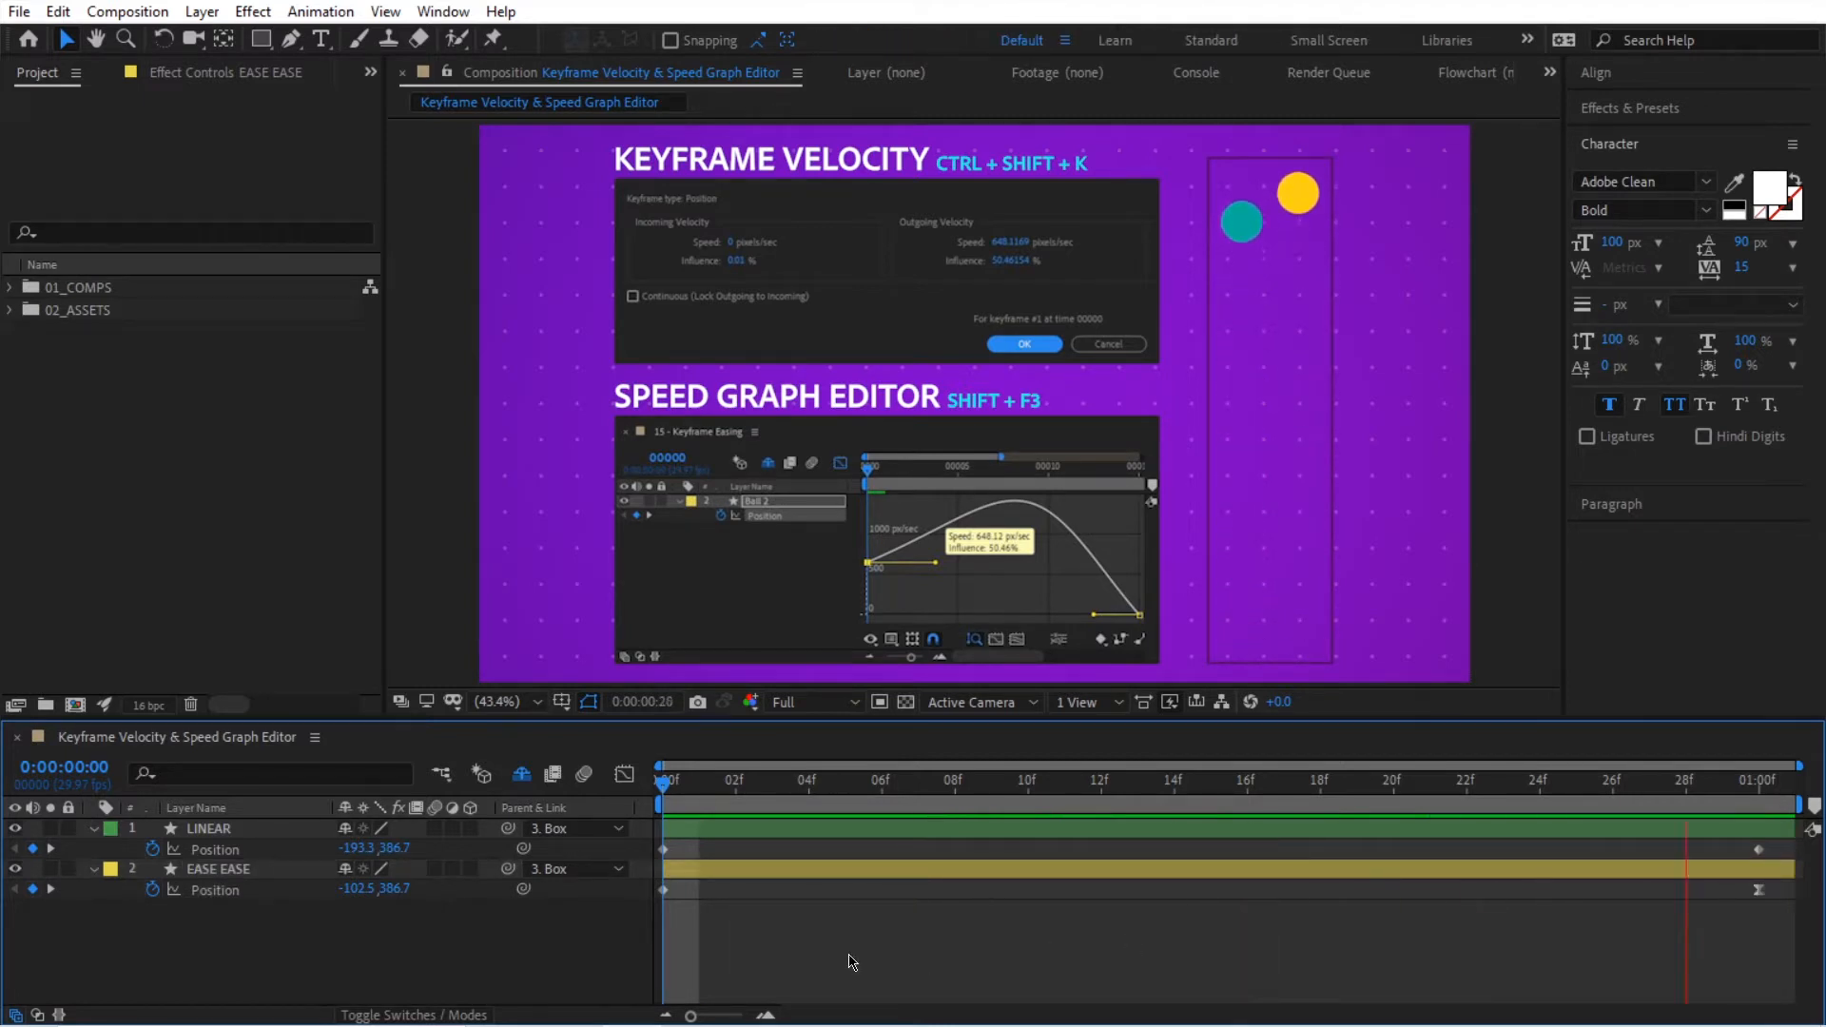
key(space)
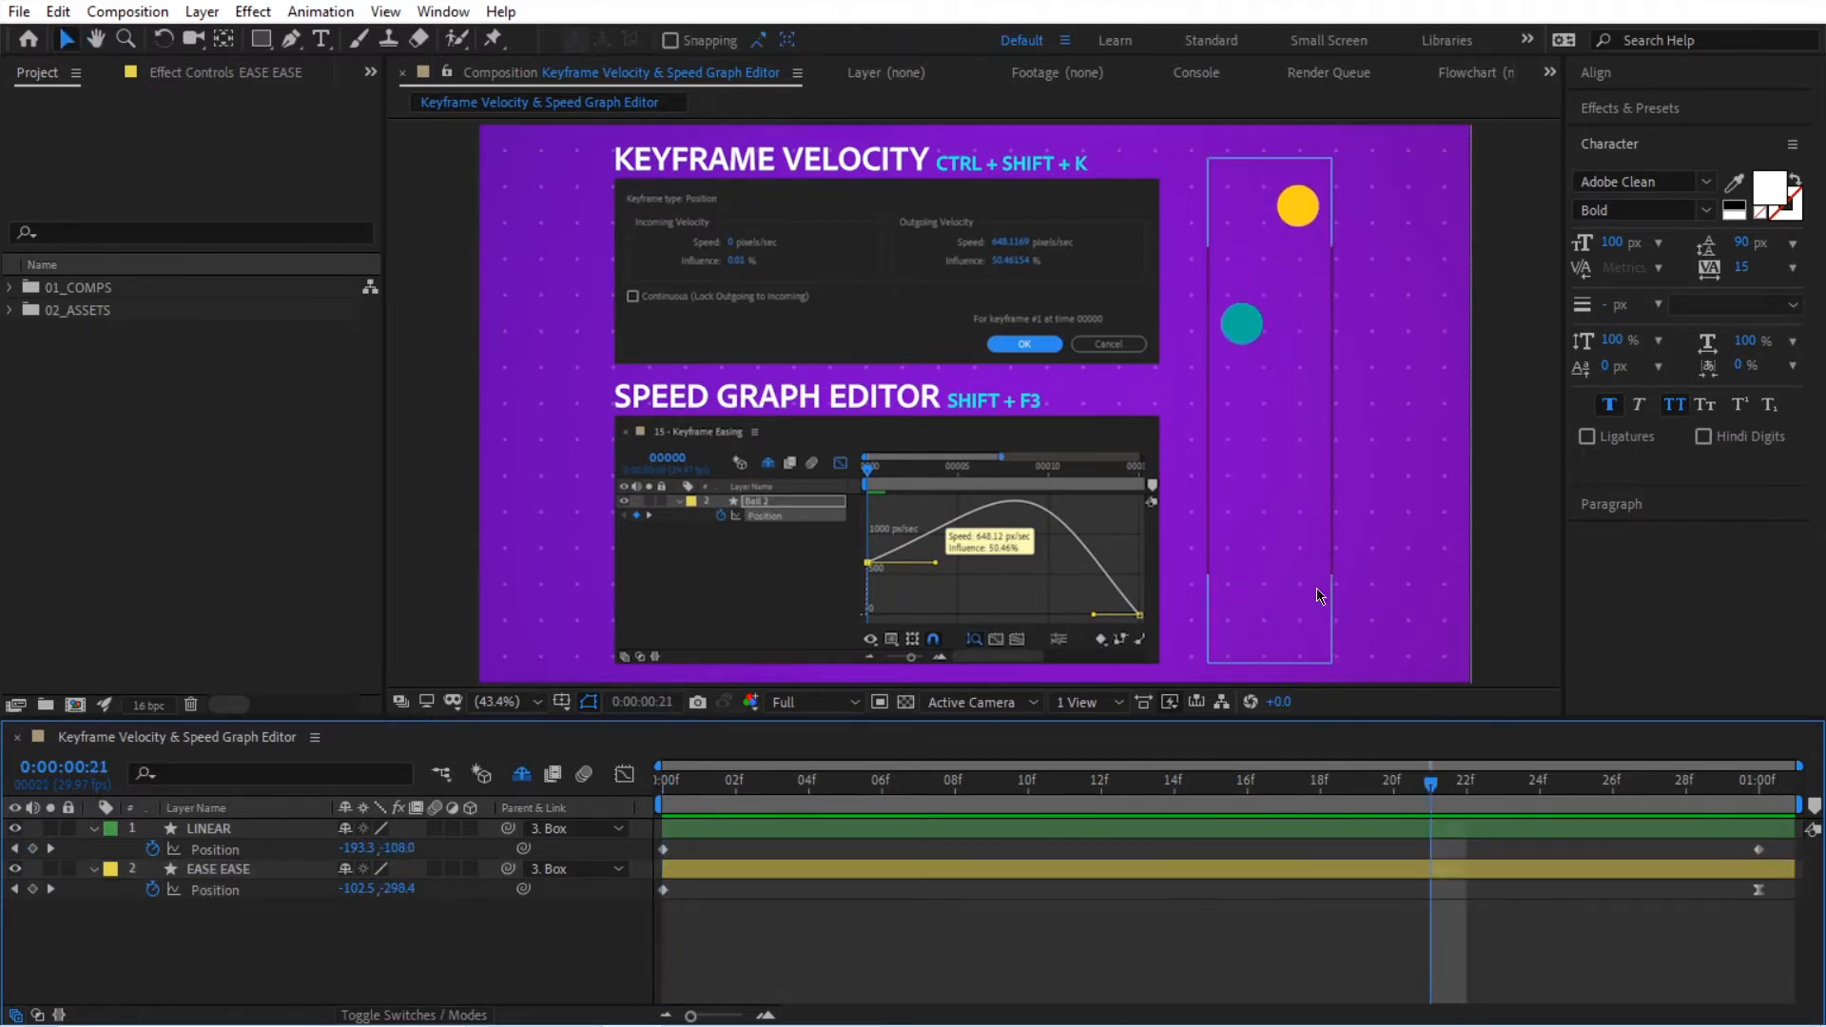
key(space)
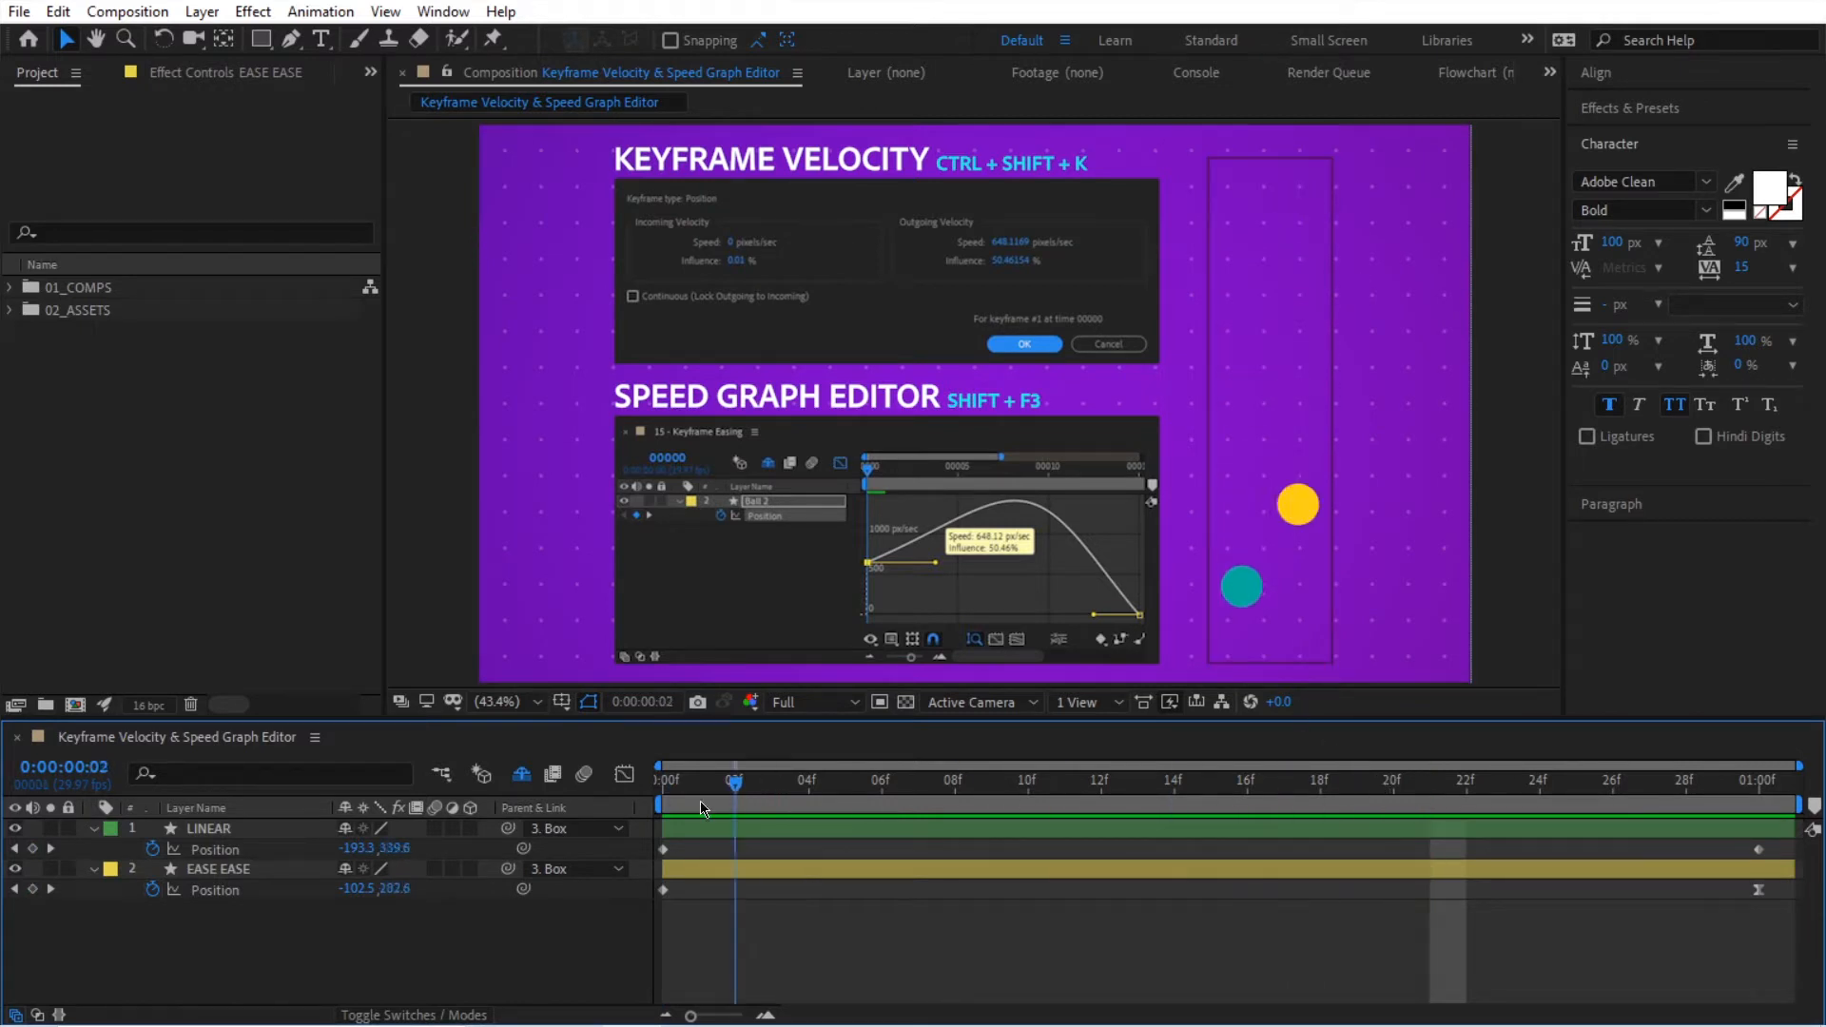
key(space)
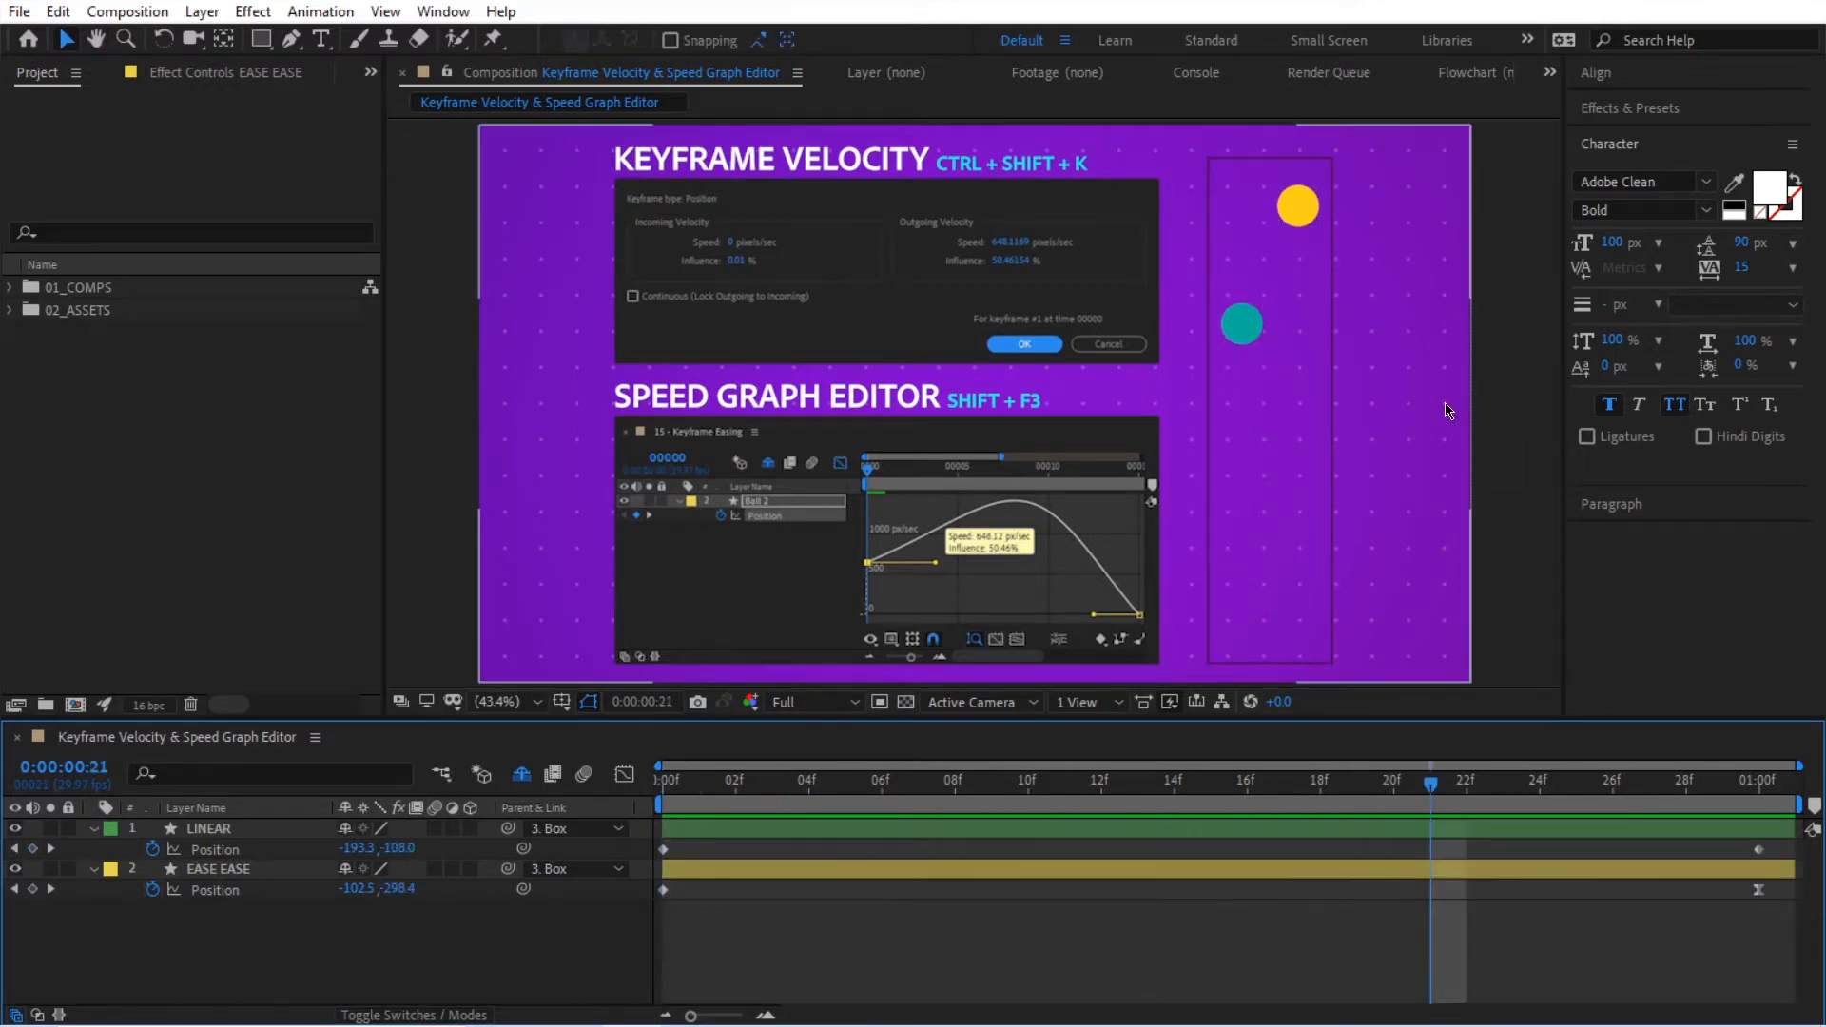
click(1563, 792)
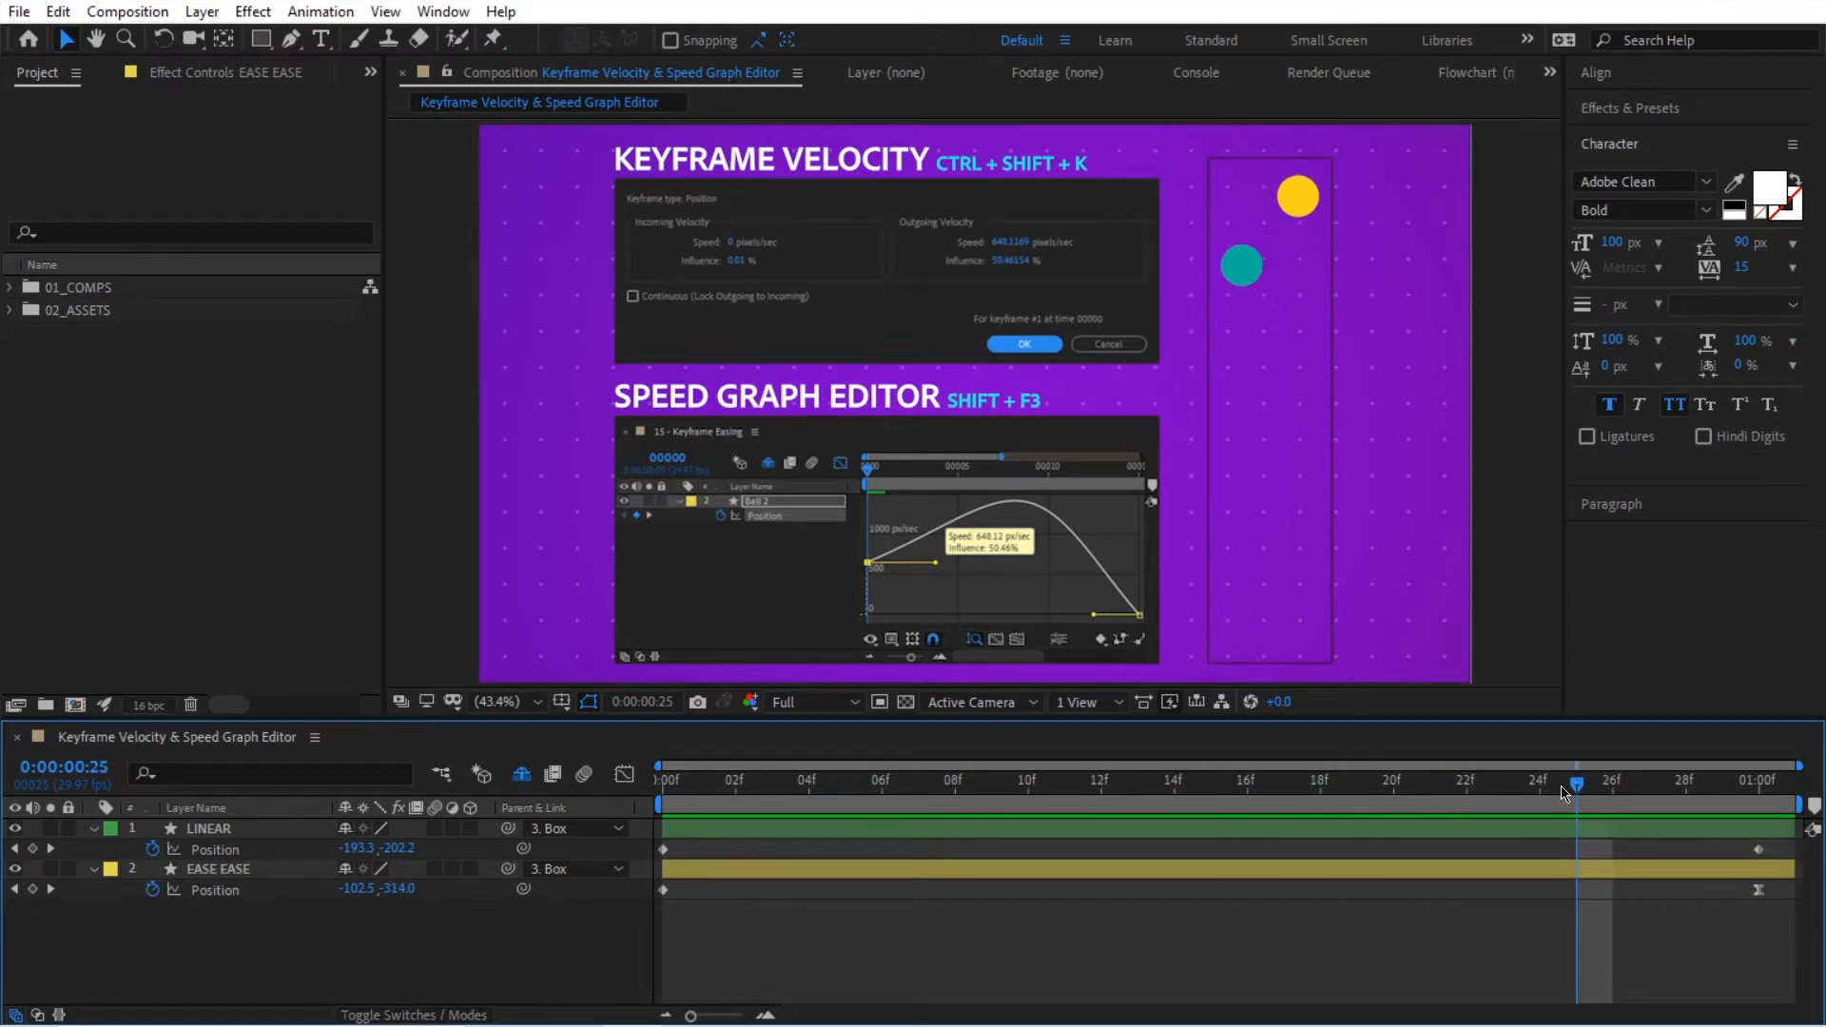
Step: Set the EASE EASE layer's first position keyframe to an outgoing velocity speed of 0 pixels/sec and influence of 45%
drag(1590, 790, 651, 909)
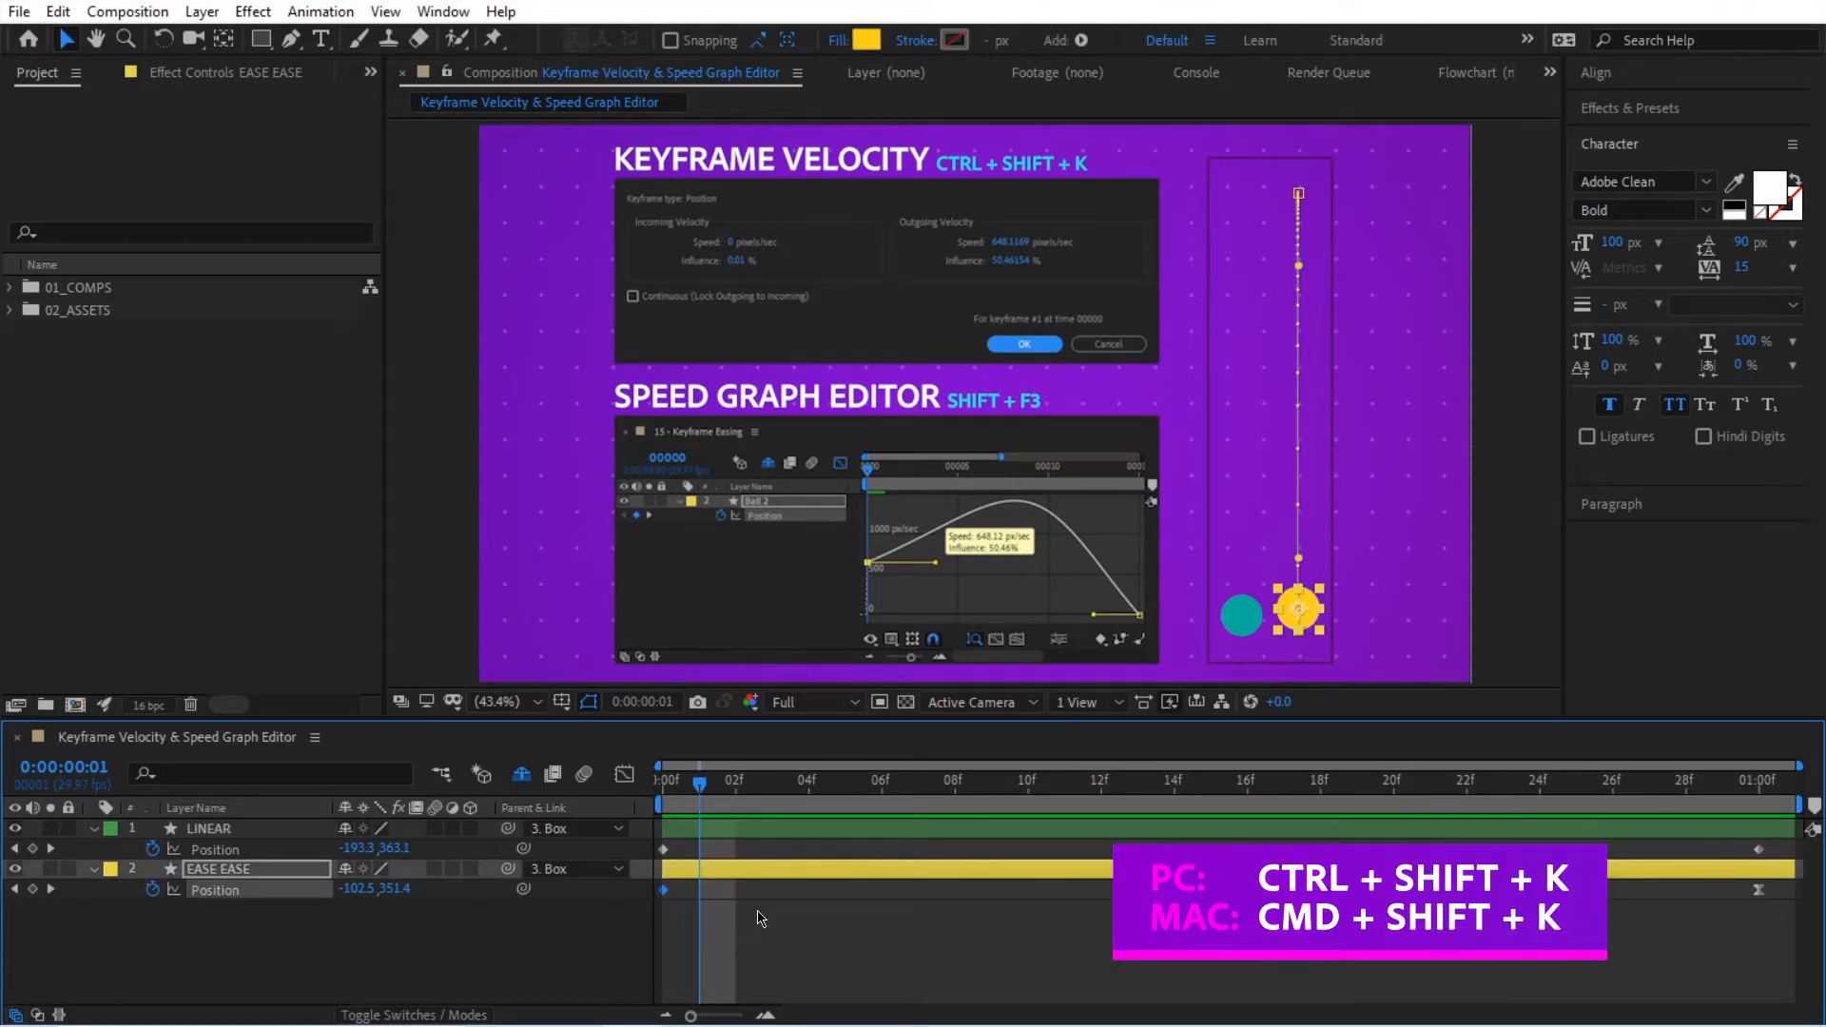
key(ctrl+shift+k)
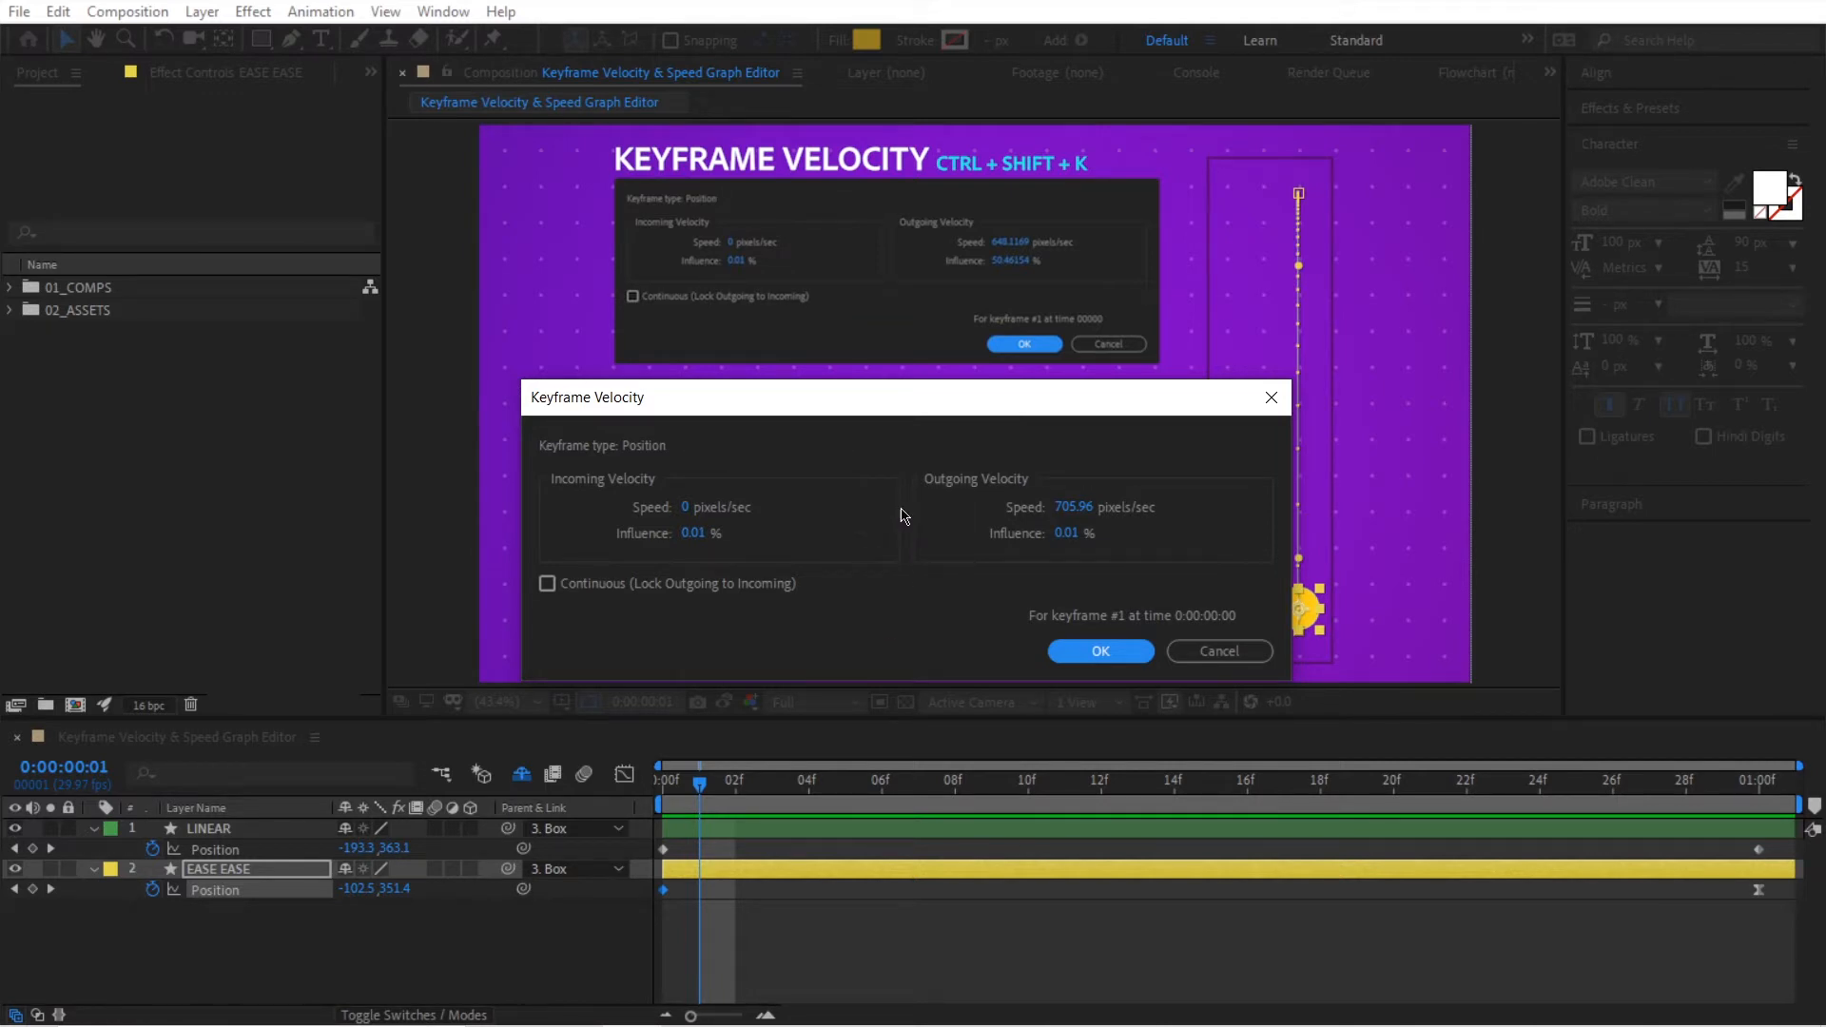
click(1075, 509)
key(BackSpace)
click(1116, 552)
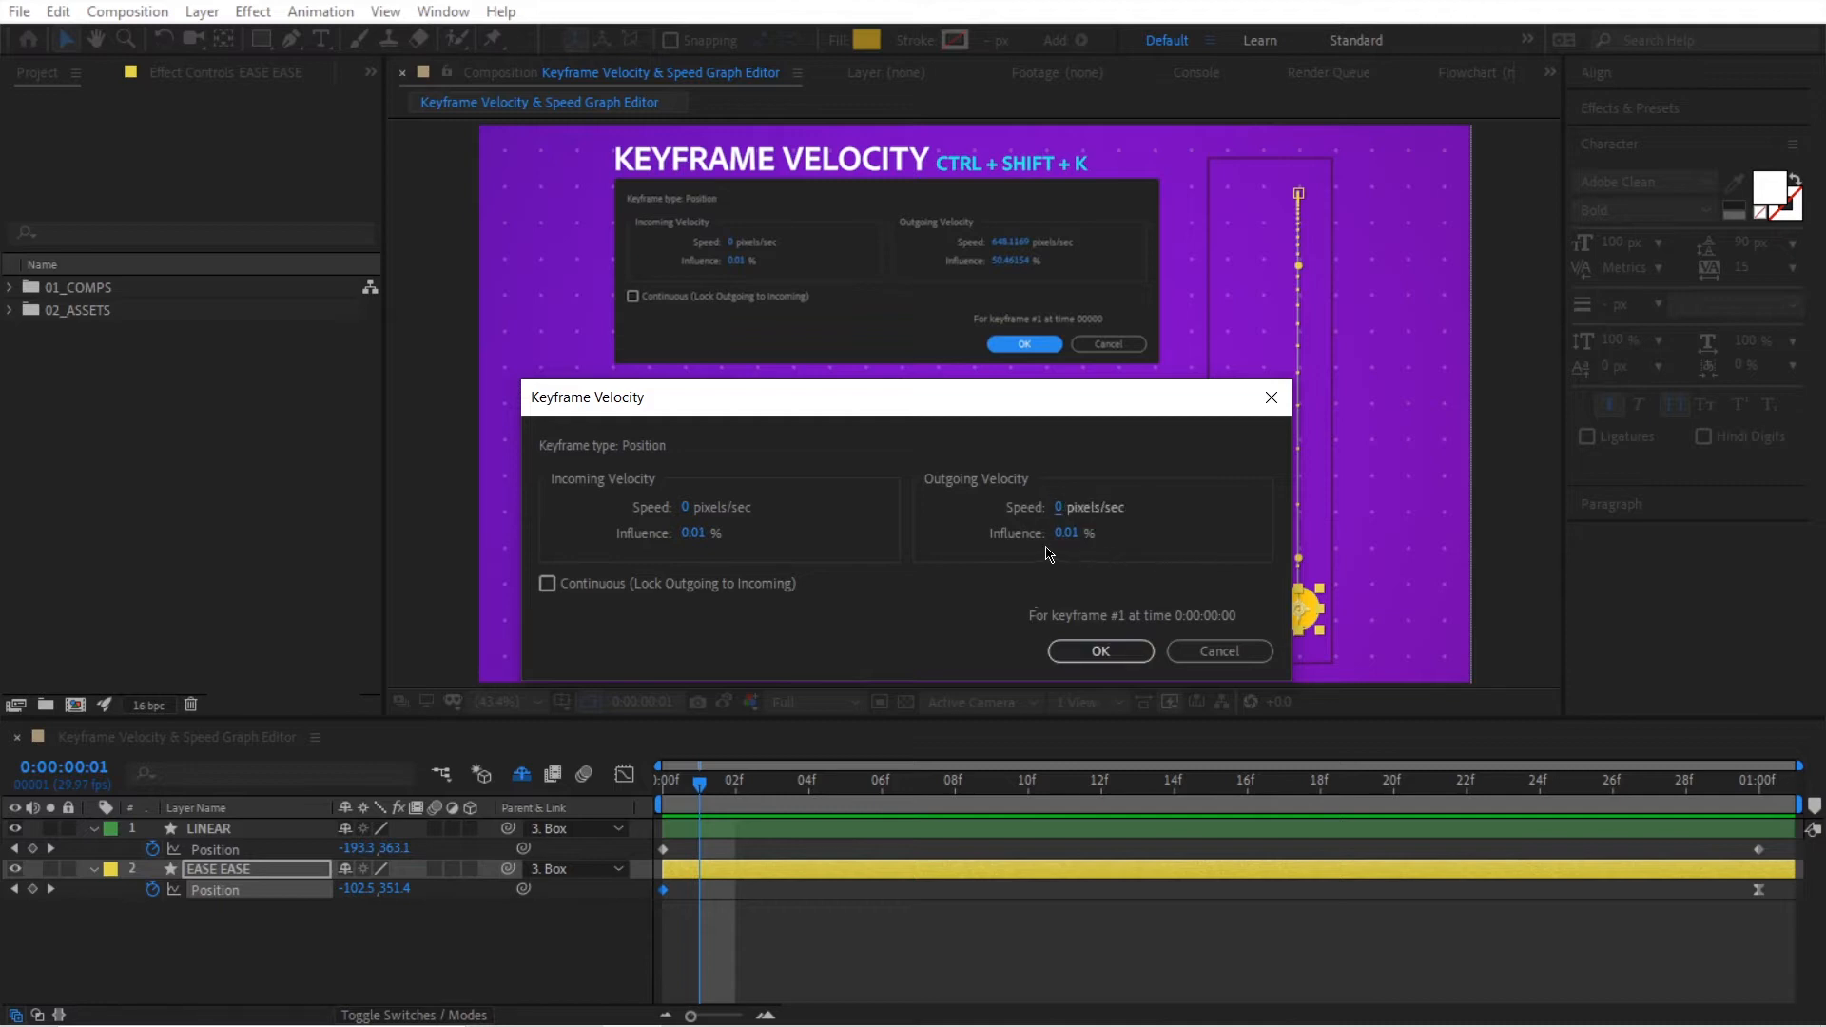
click(1065, 535)
text(4)
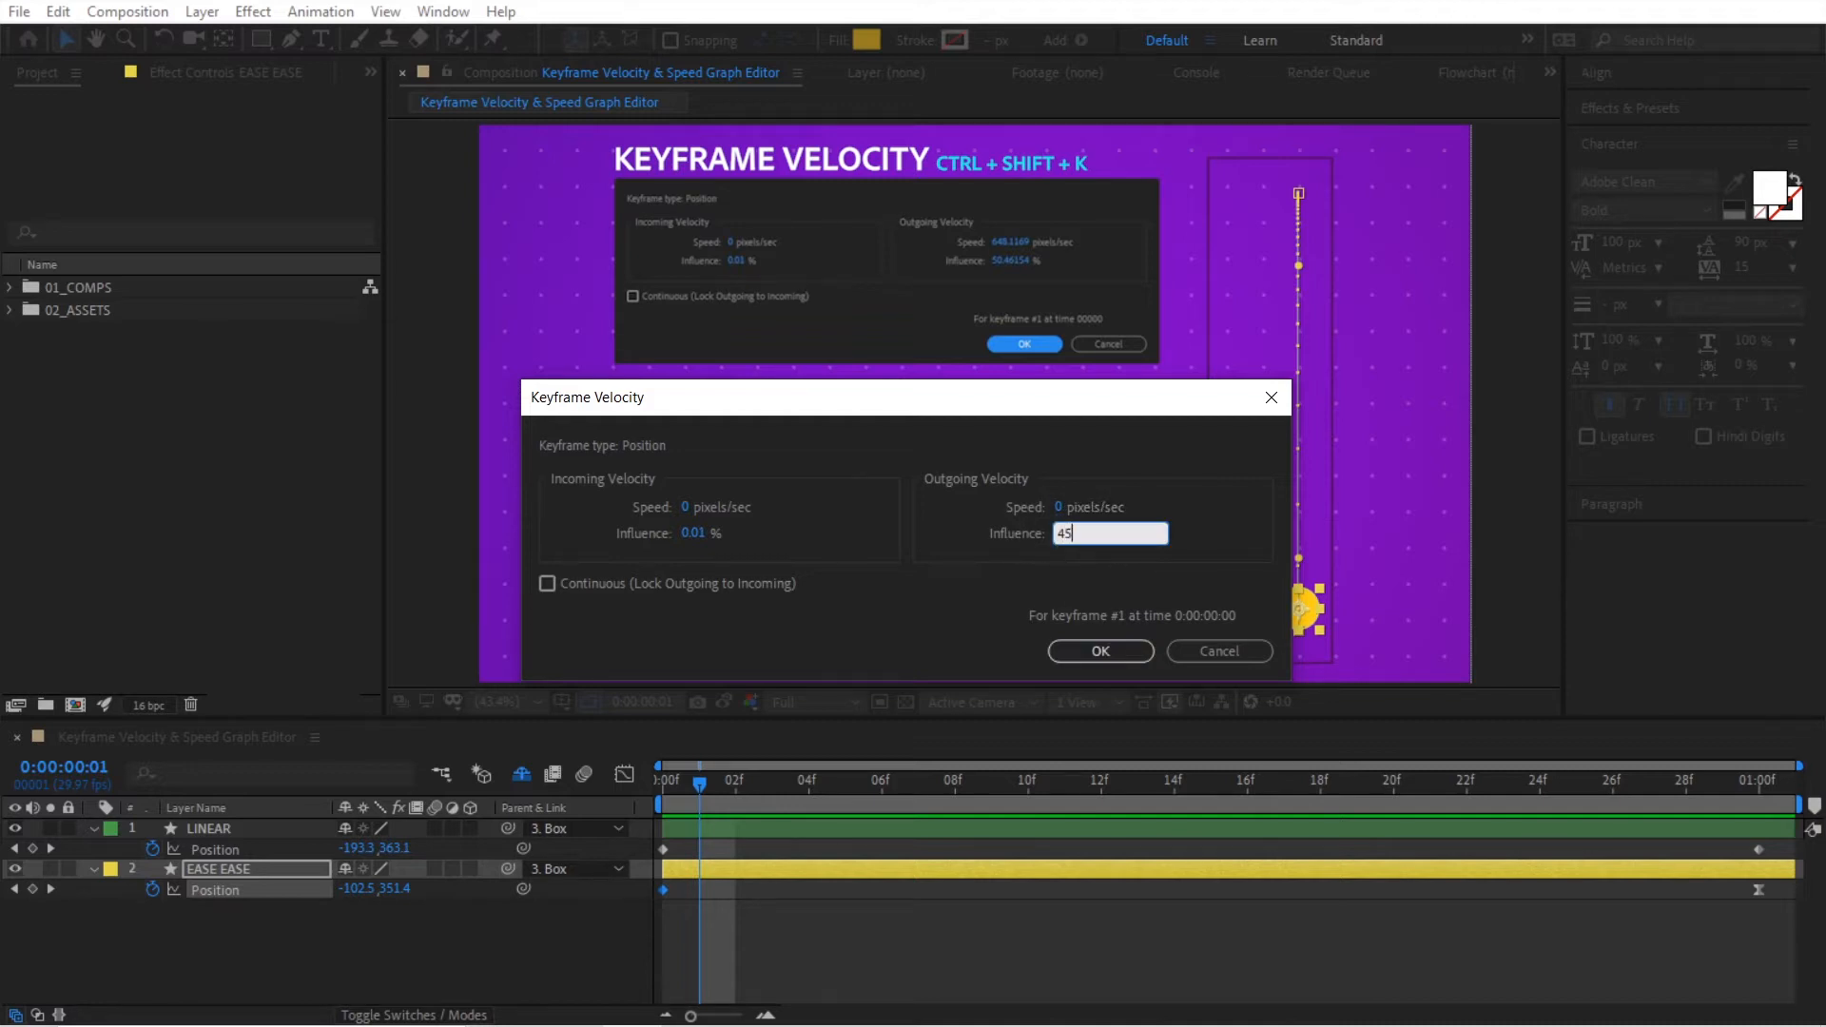
text(5)
key(Return)
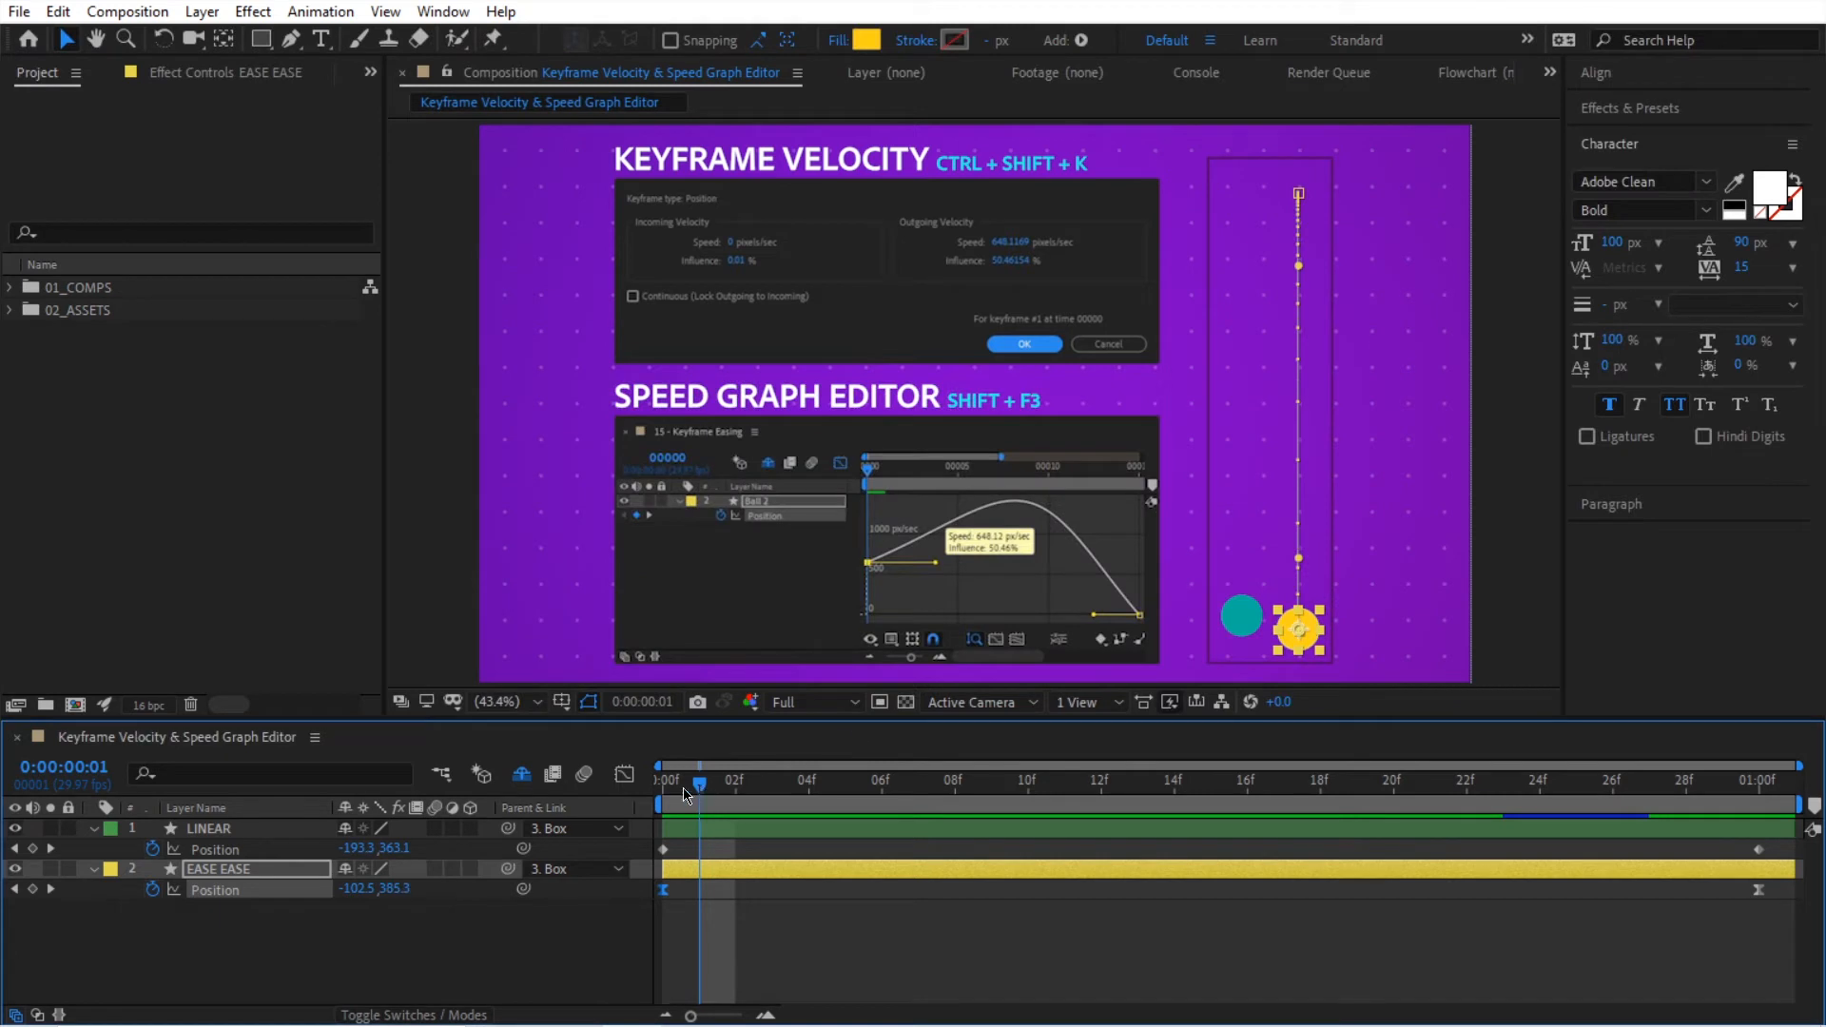
Step: Play the animation from the start to compare the ball eased at both keyframes with the linear one
drag(675, 793, 1247, 808)
key(Home)
click(876, 972)
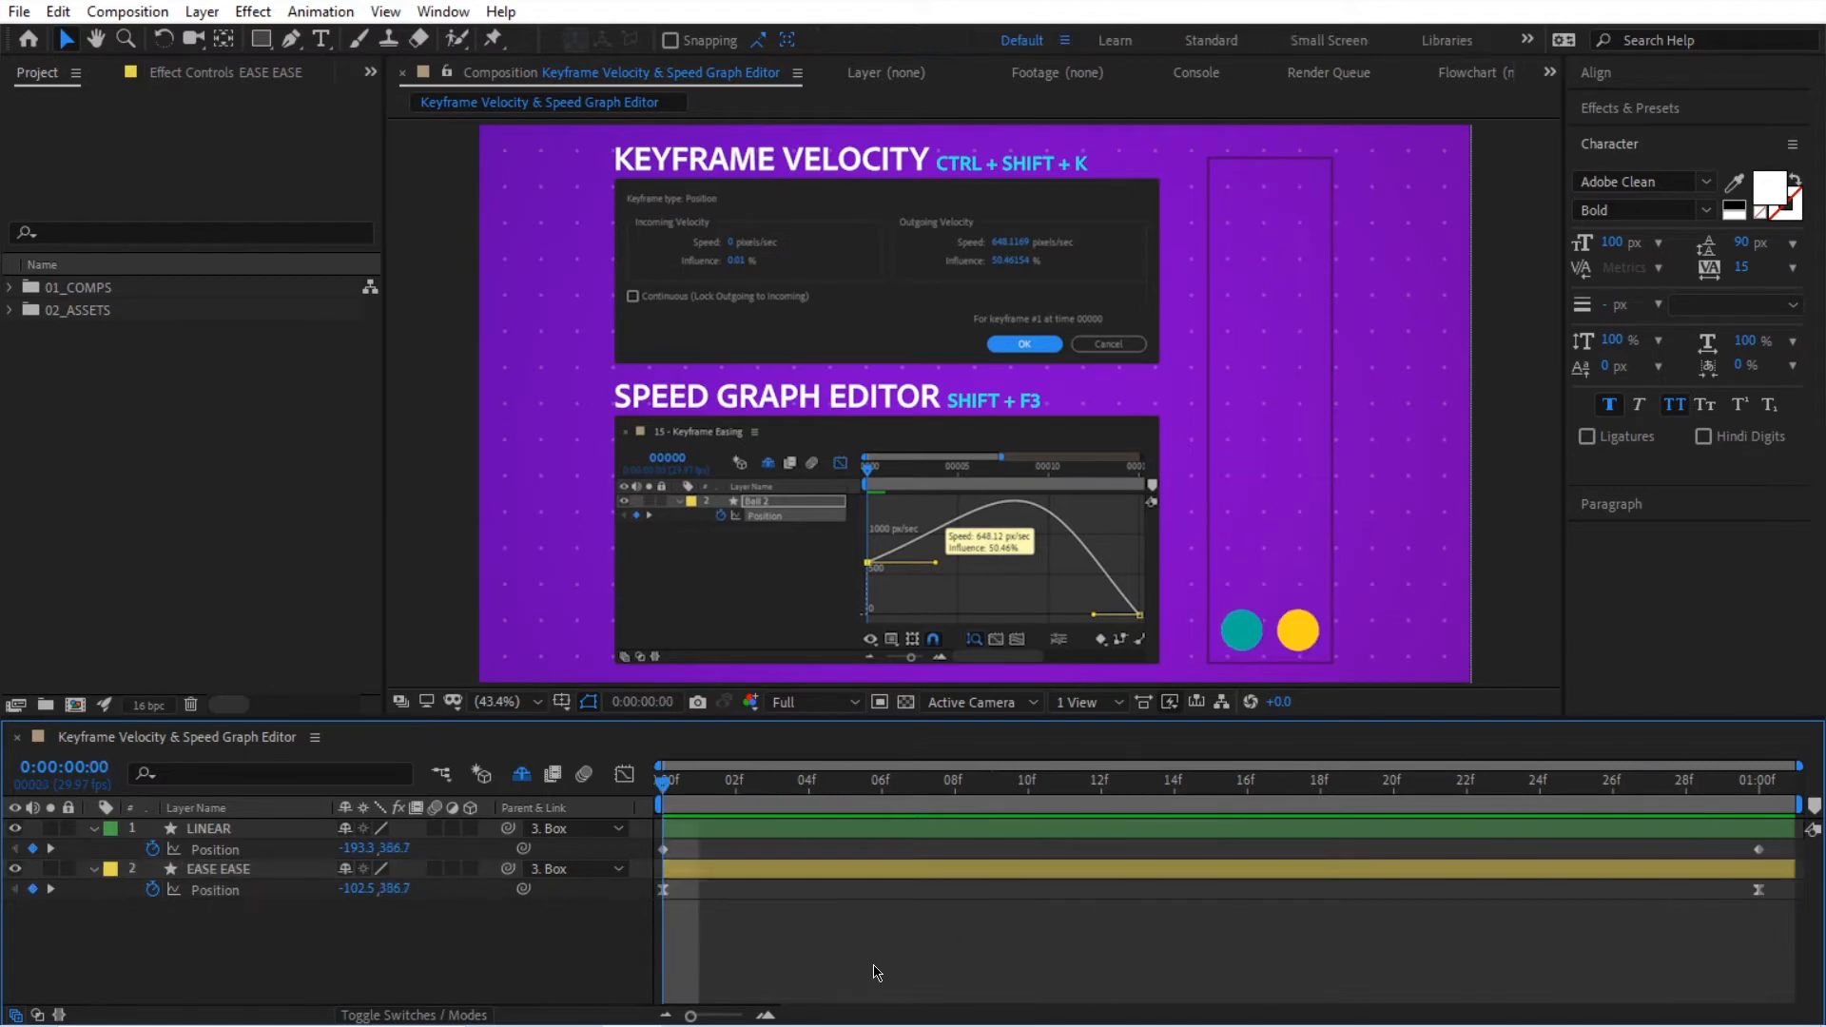
key(space)
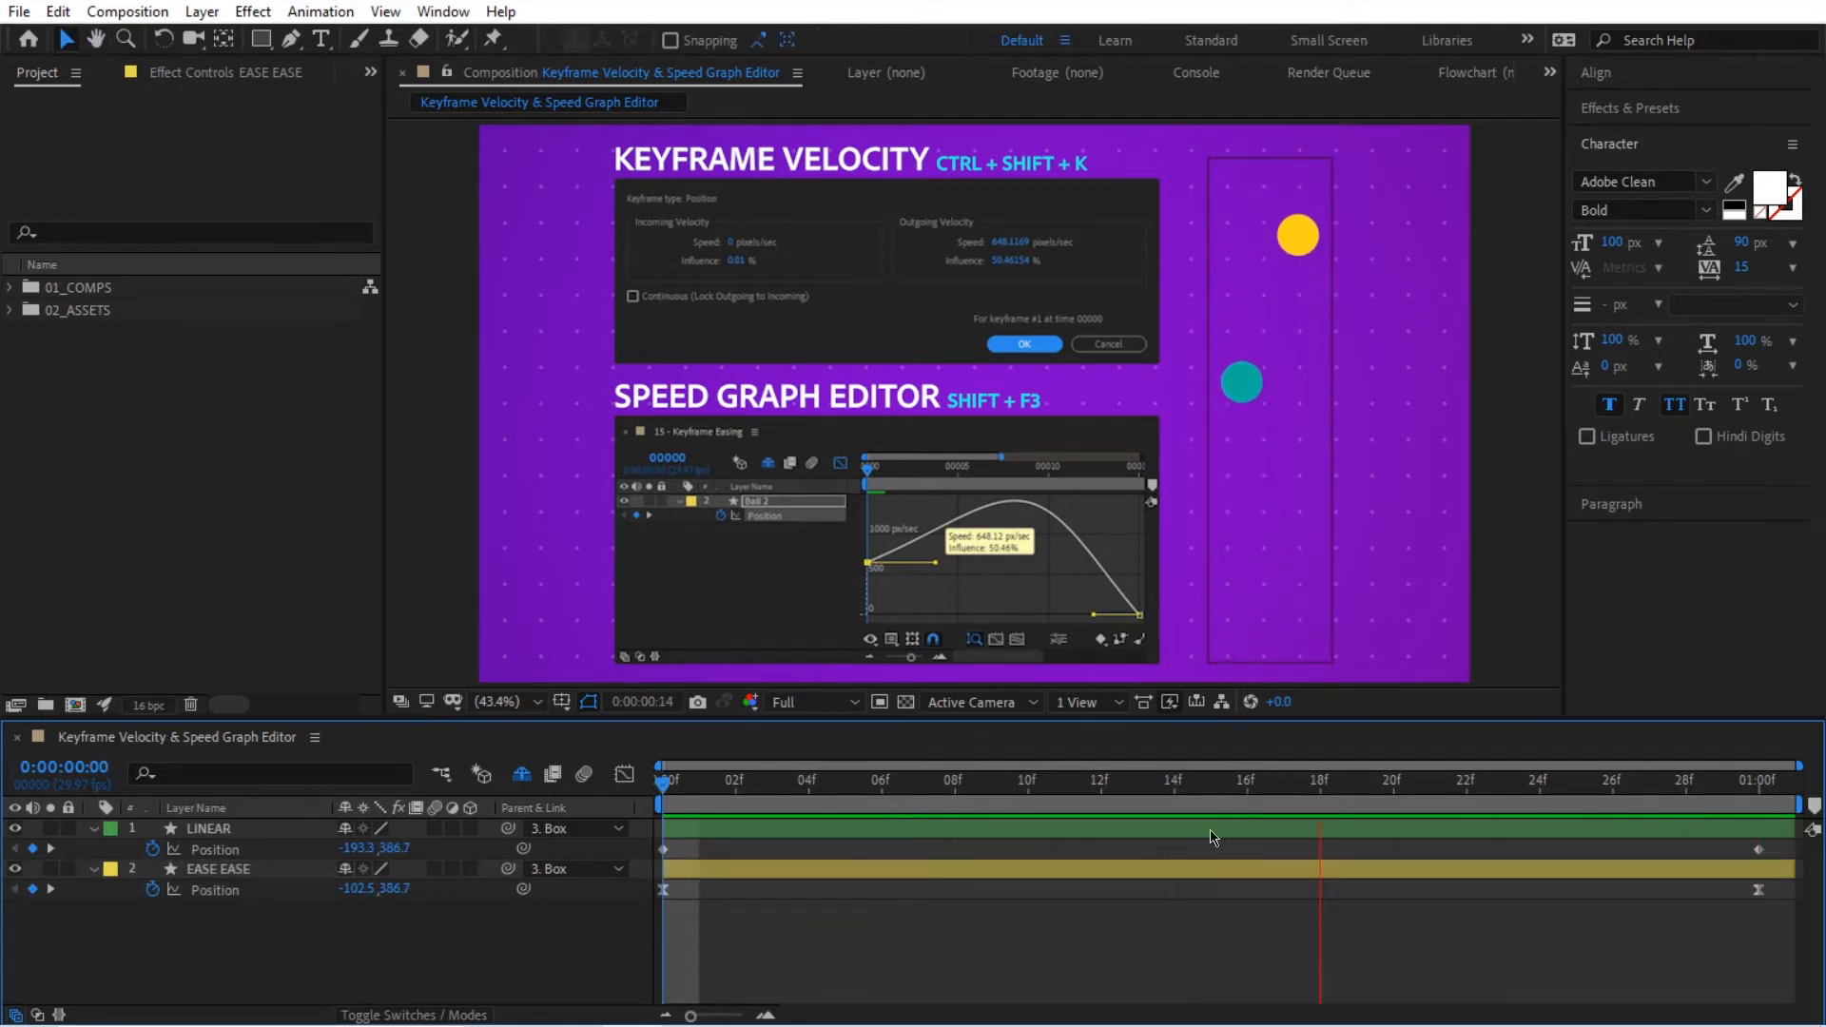
key(space)
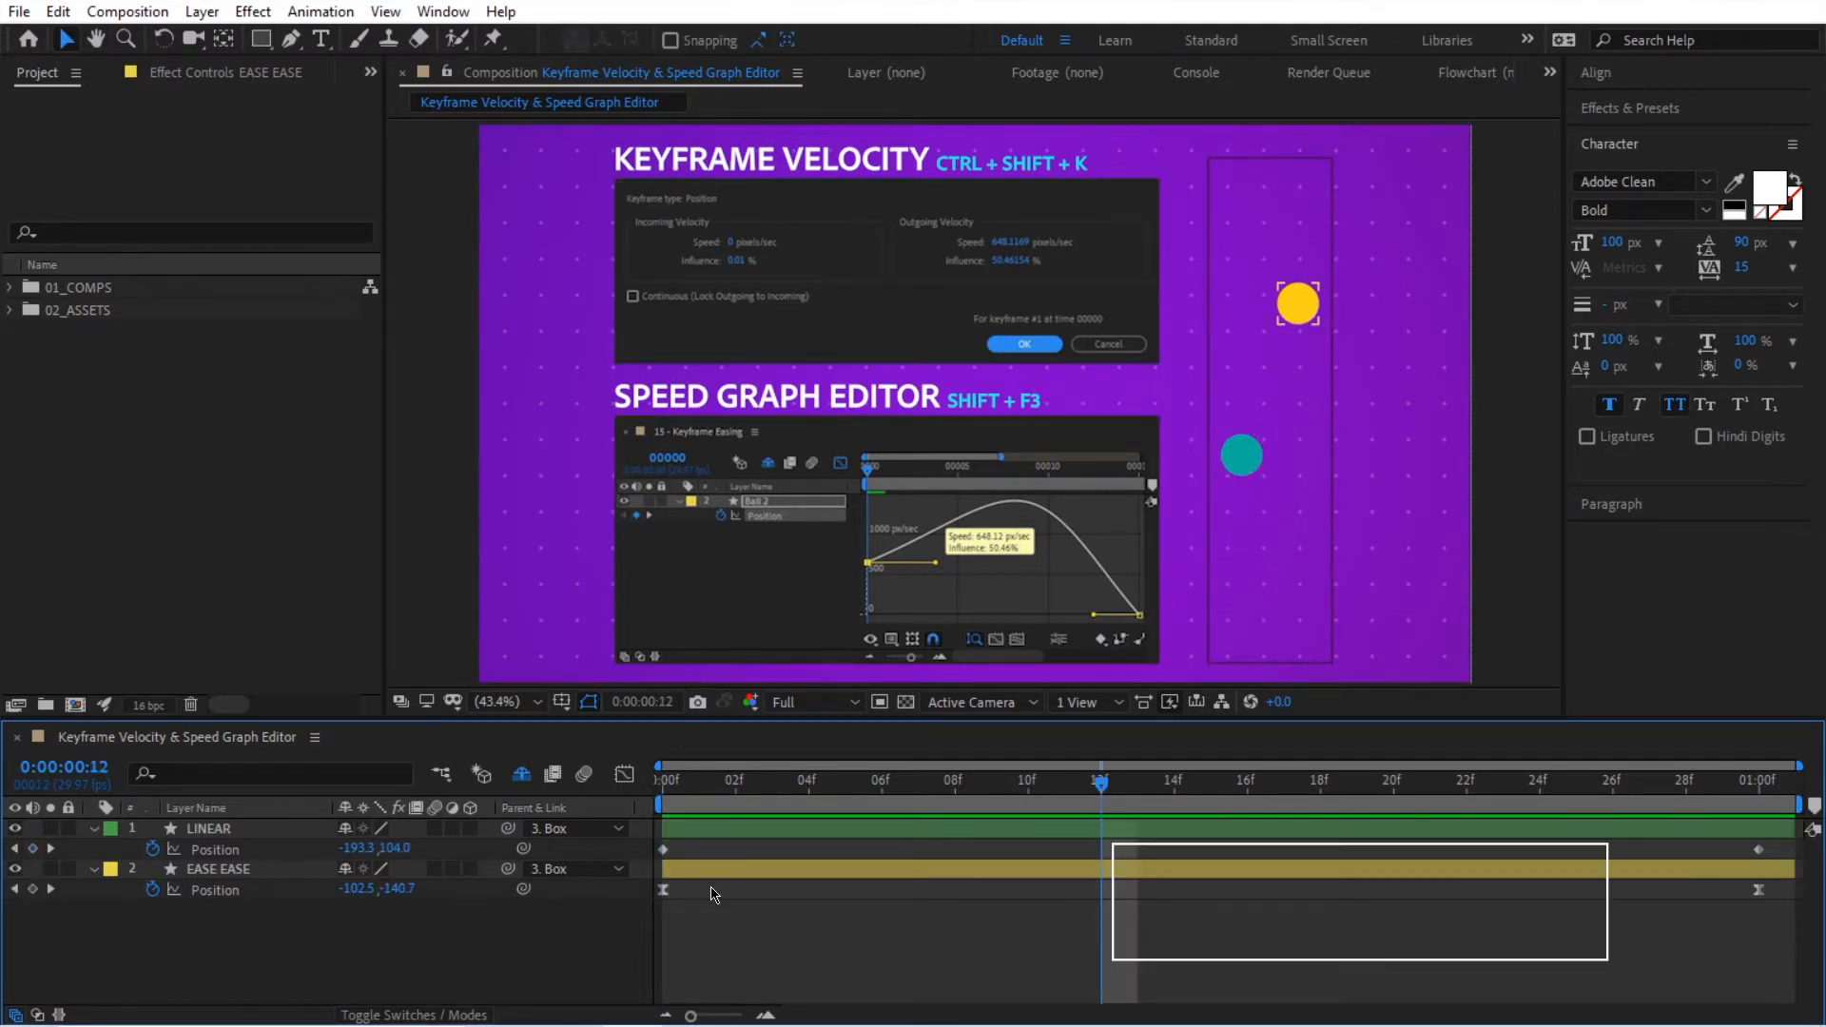
Step: Set the outgoing velocity speed of the EASE EASE layer's first position keyframe to 2000 pixels/sec
drag(706, 887, 646, 923)
key(ctrl+shift+k)
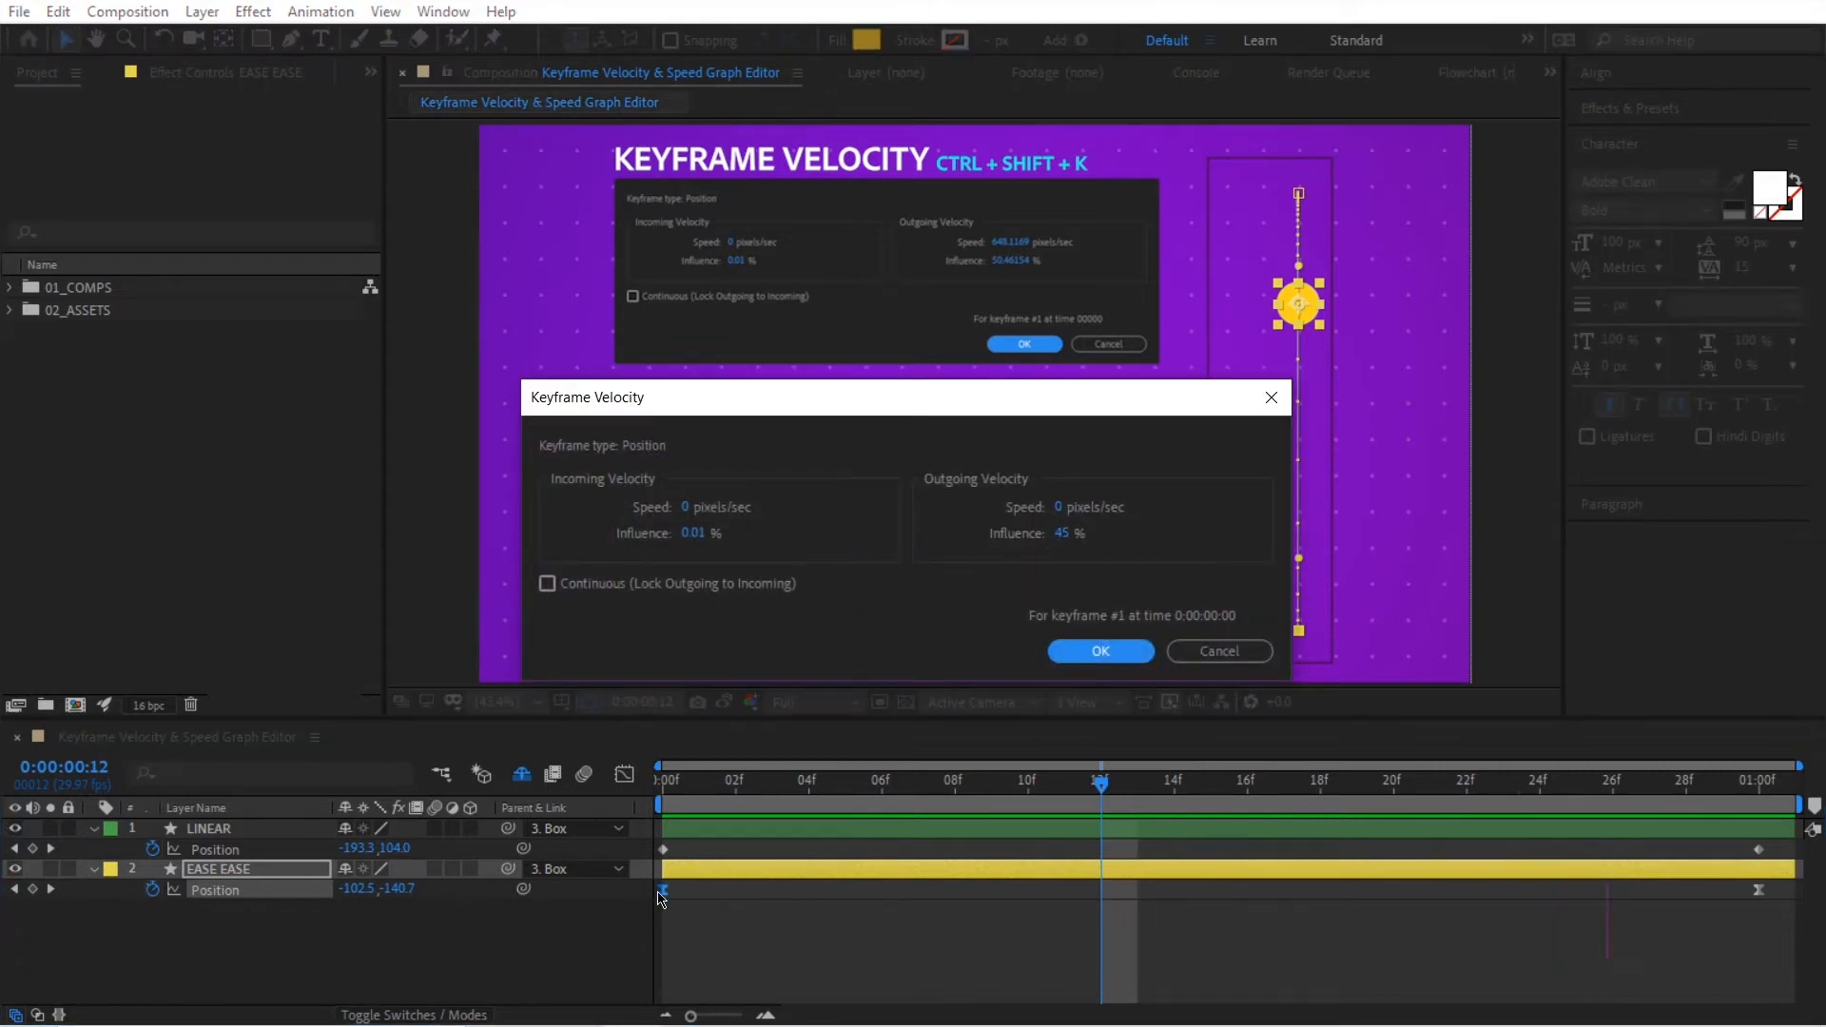
click(1058, 509)
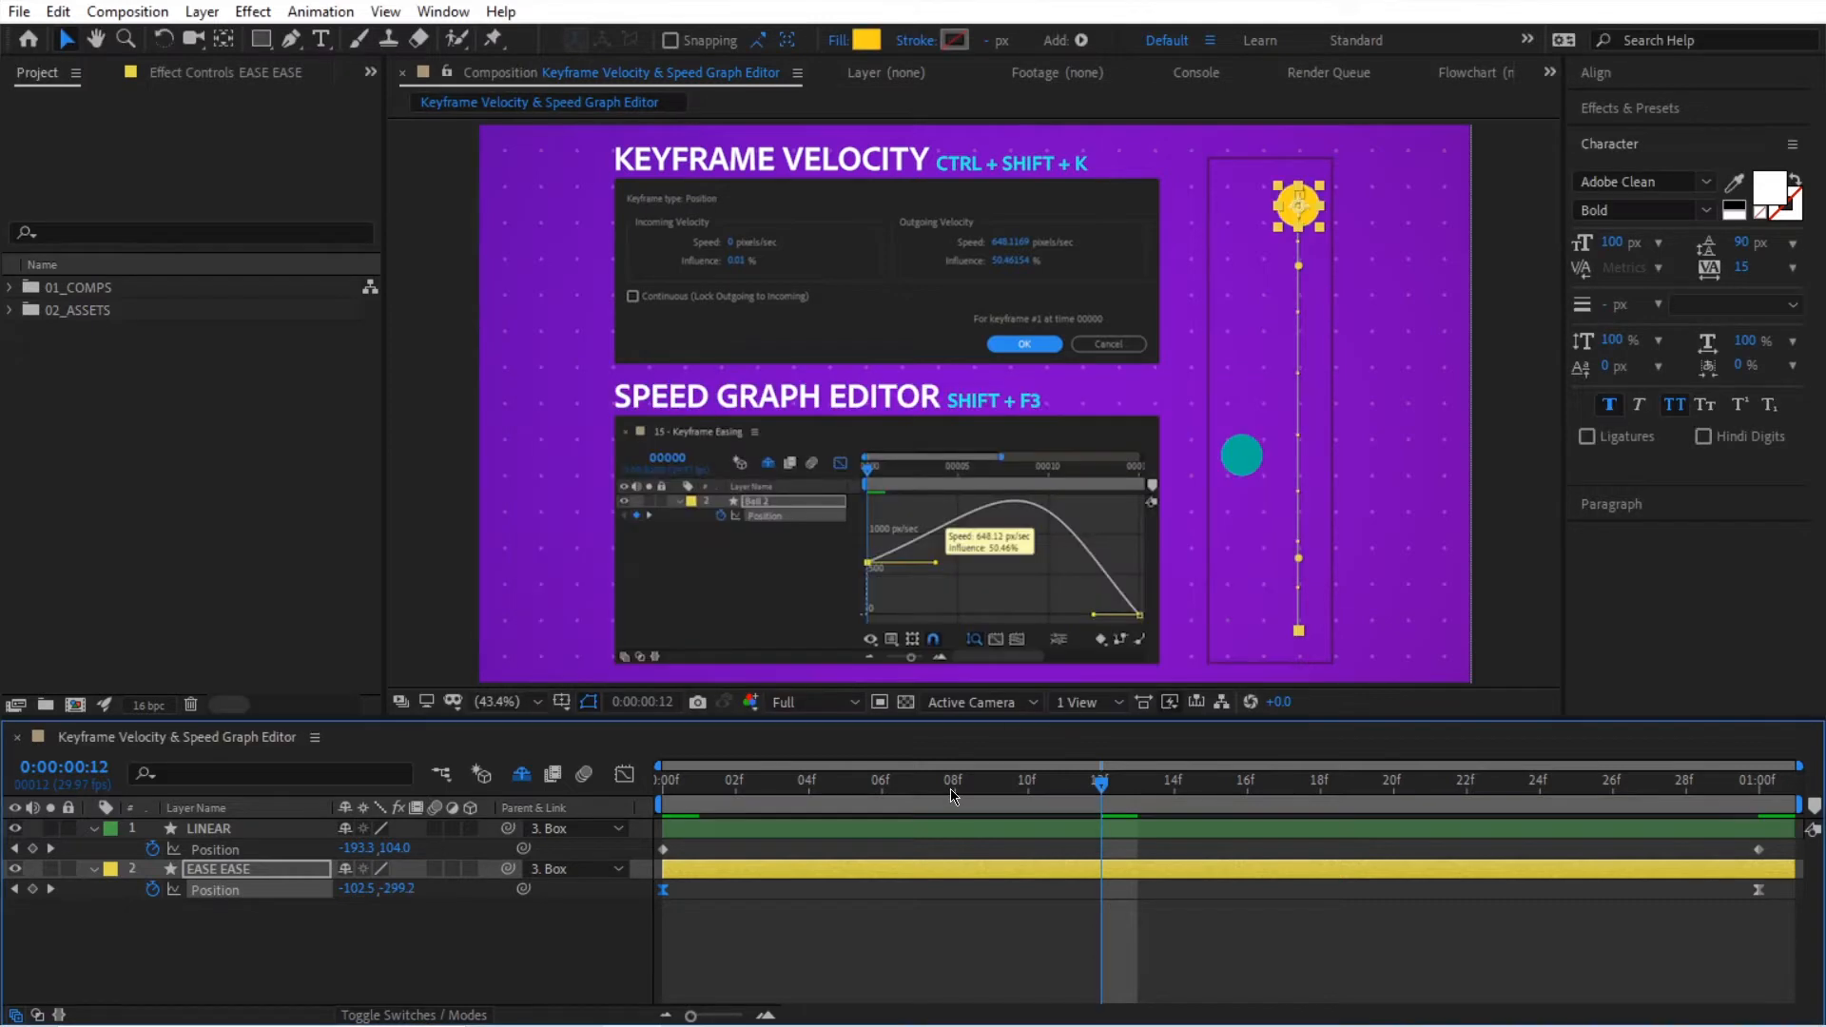
Step: Play and scrub the animation from the first frame to check the faster start of the yellow ball
key(Home)
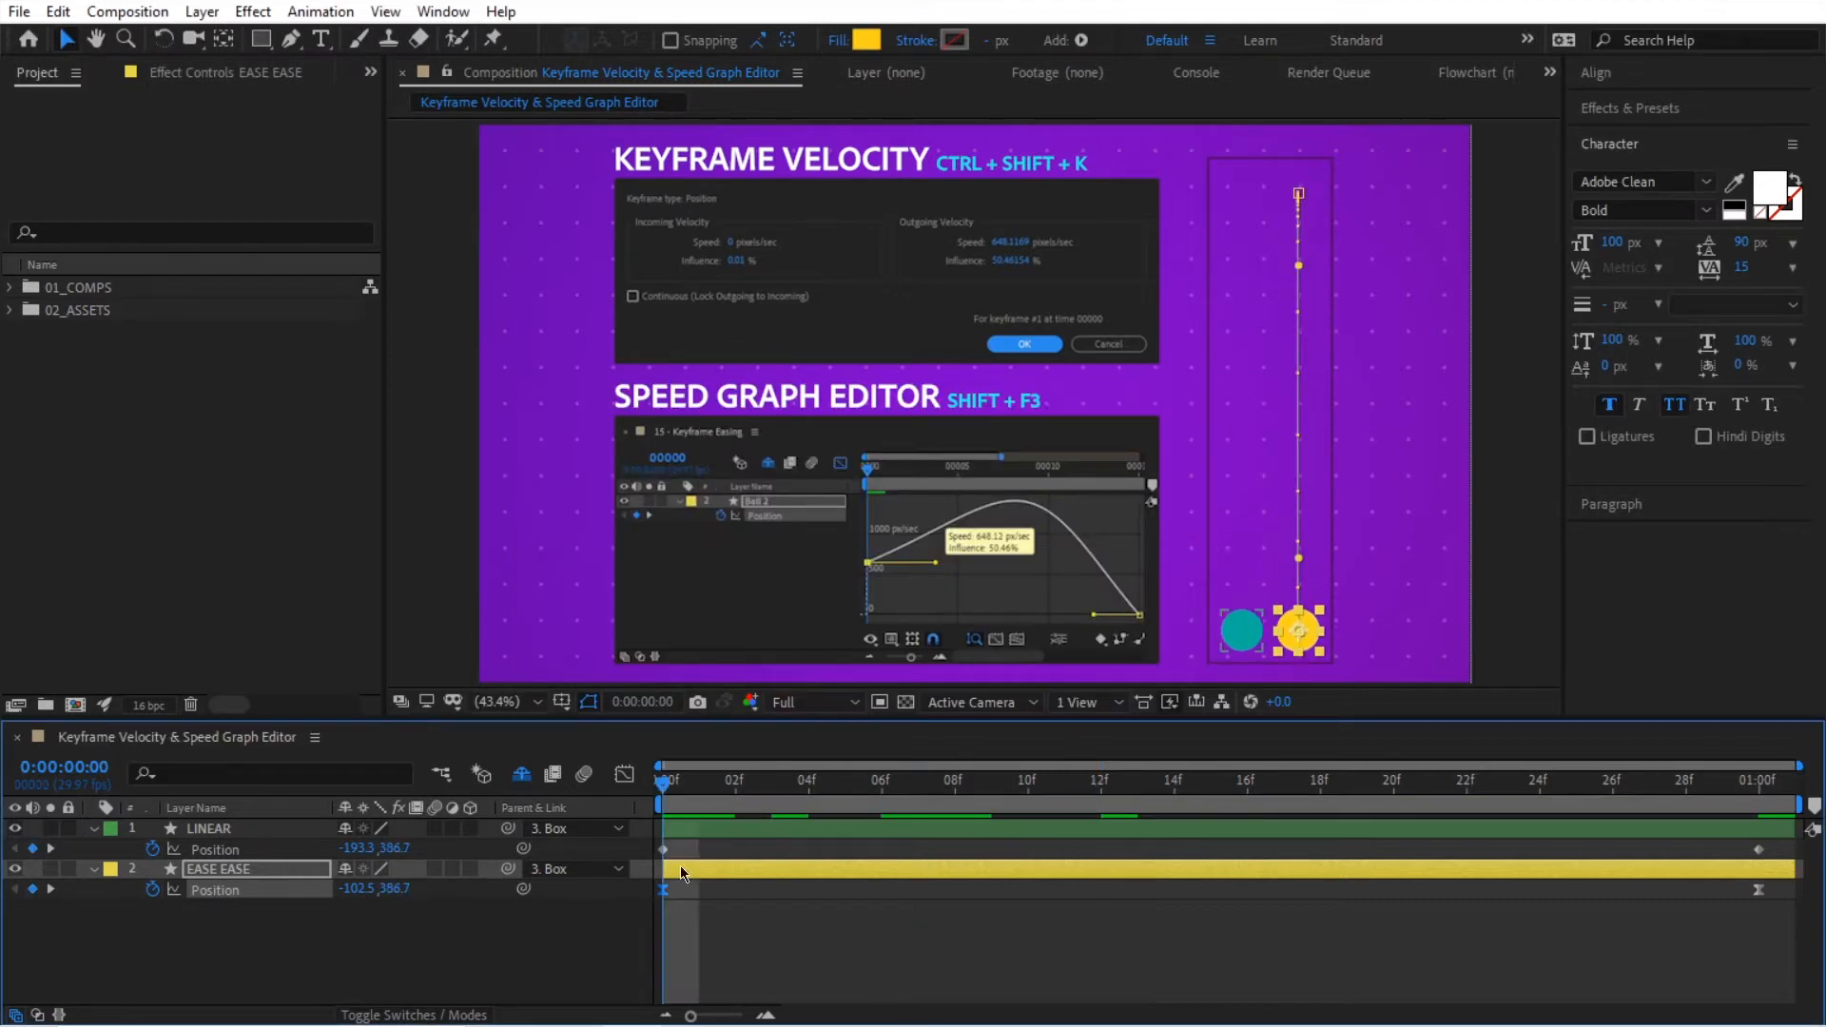
key(space)
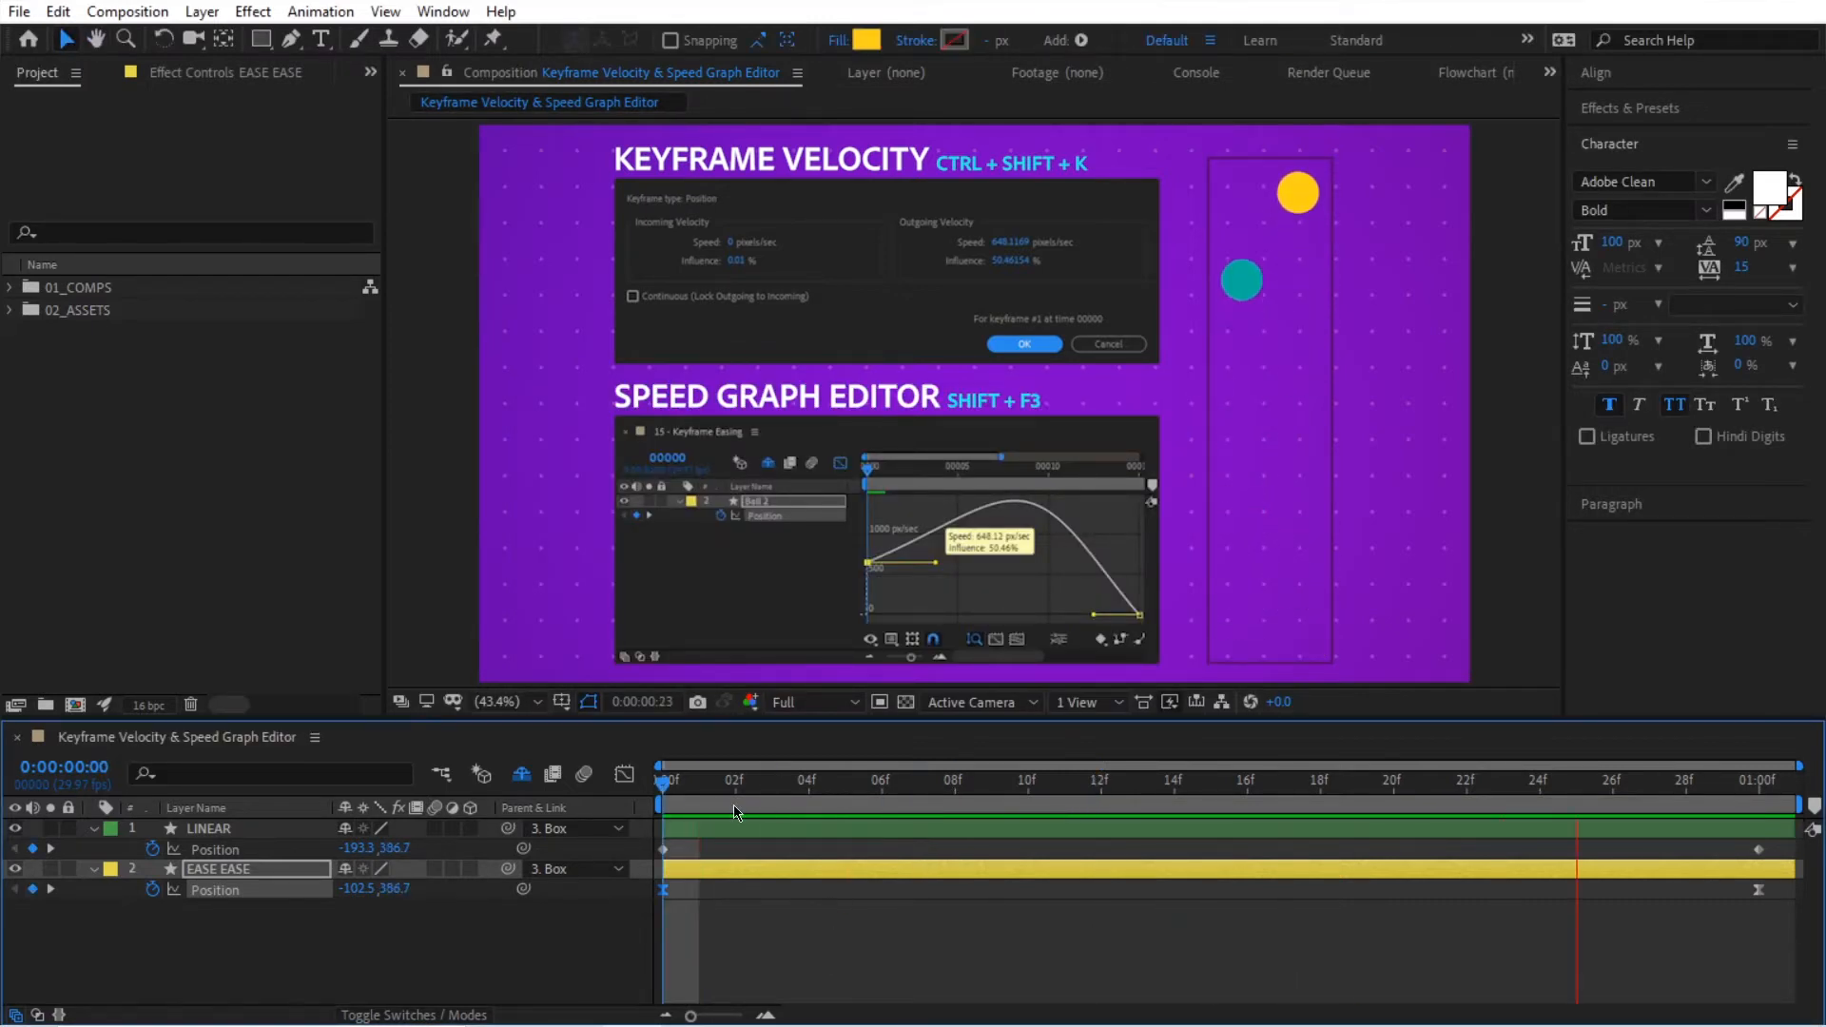
drag(663, 789, 919, 807)
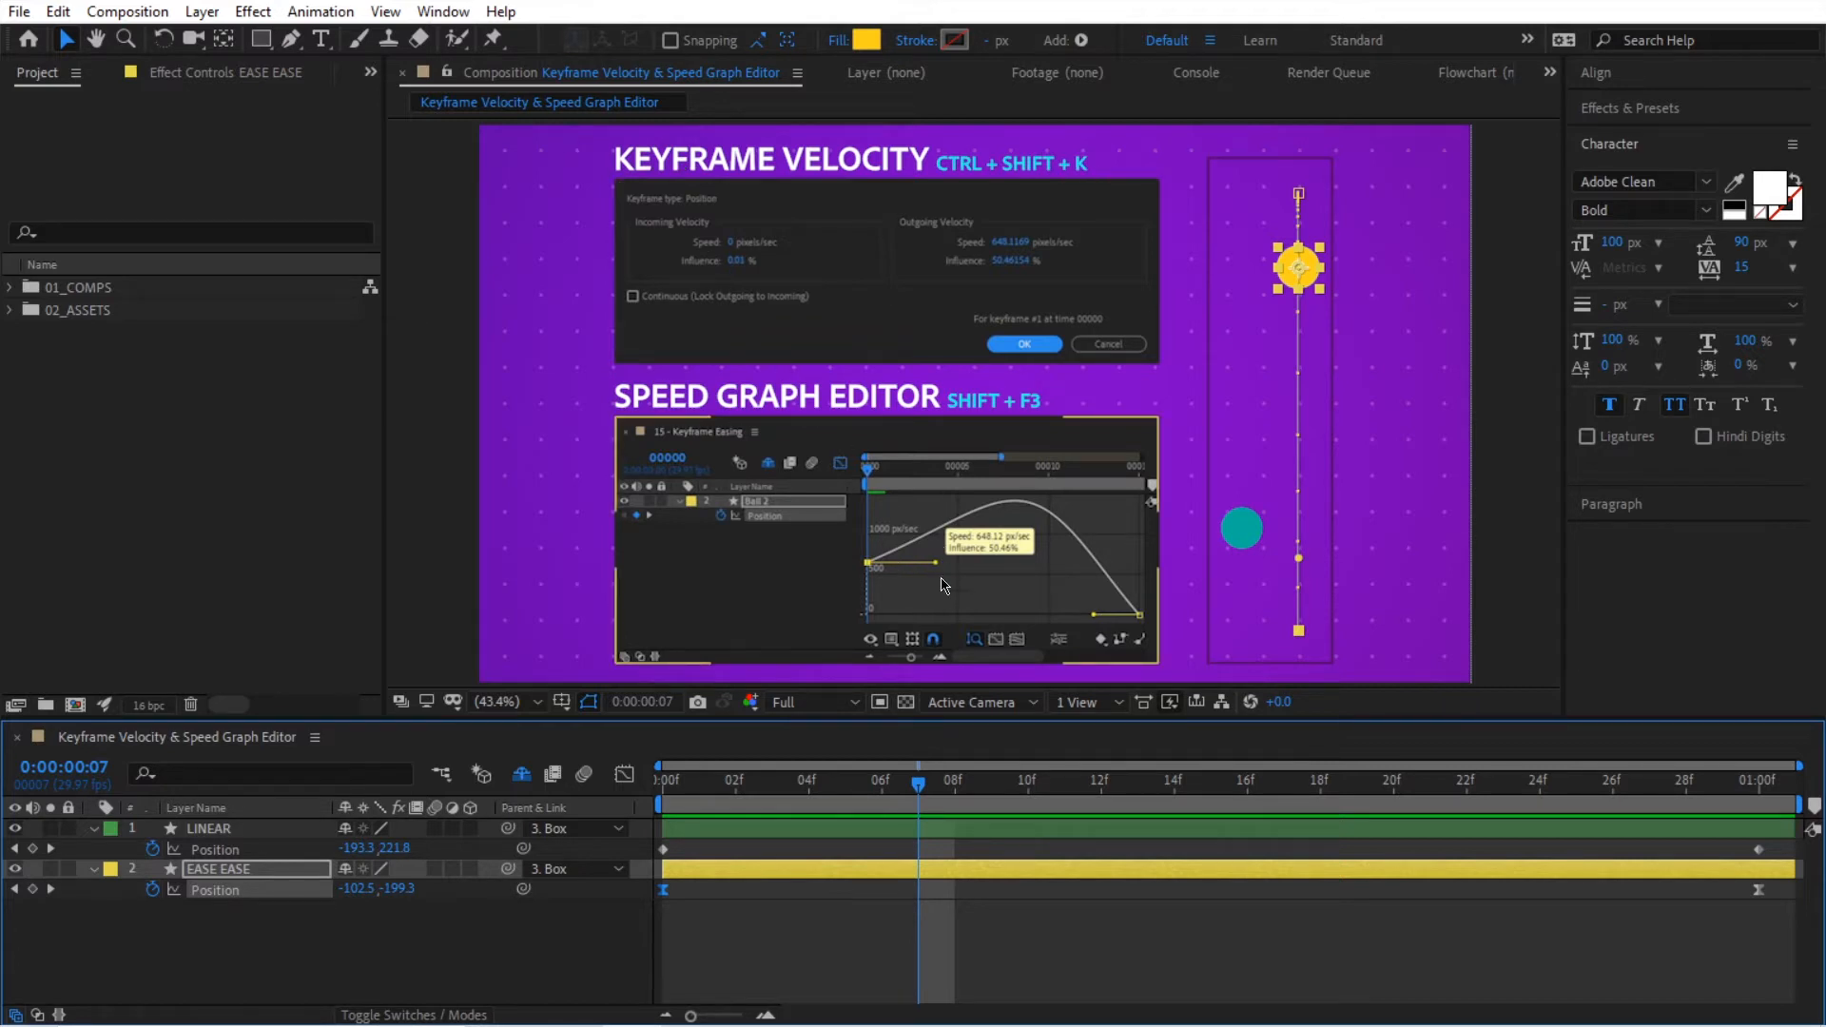
Step: Show the EASE EASE layer's Position property in the Graph Editor as an editable speed graph
click(533, 930)
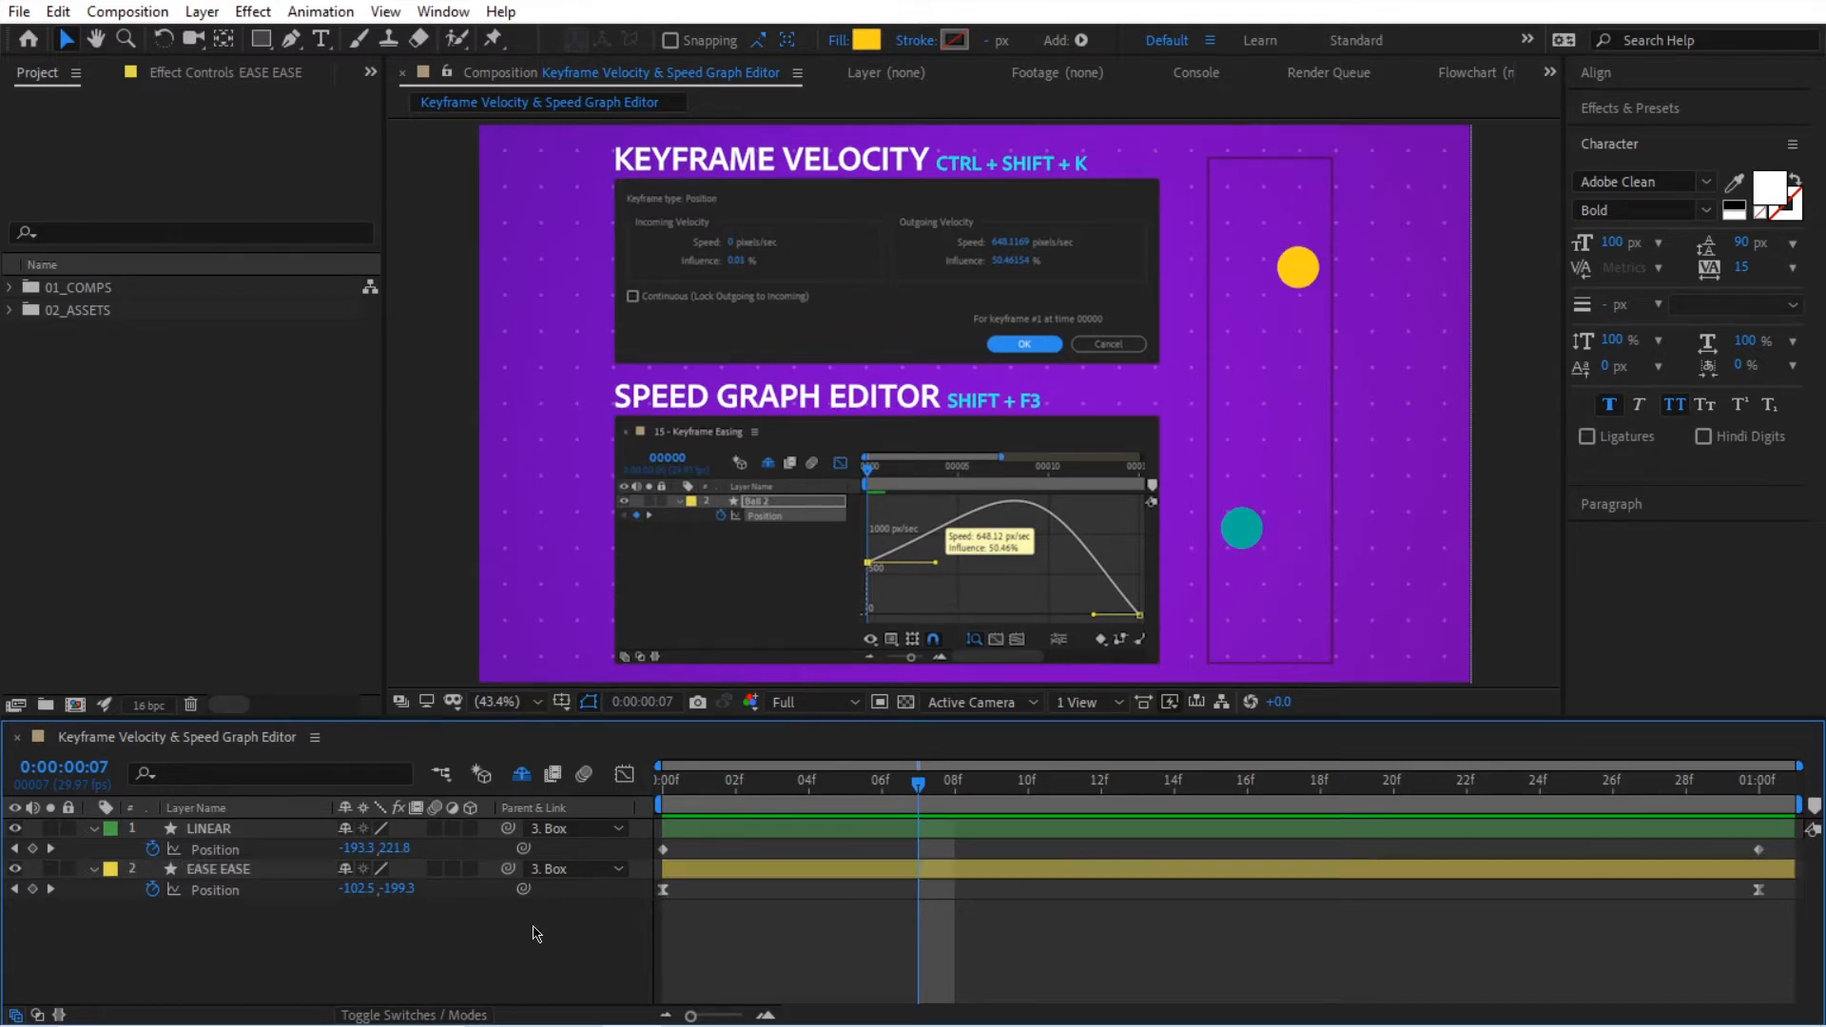
click(292, 892)
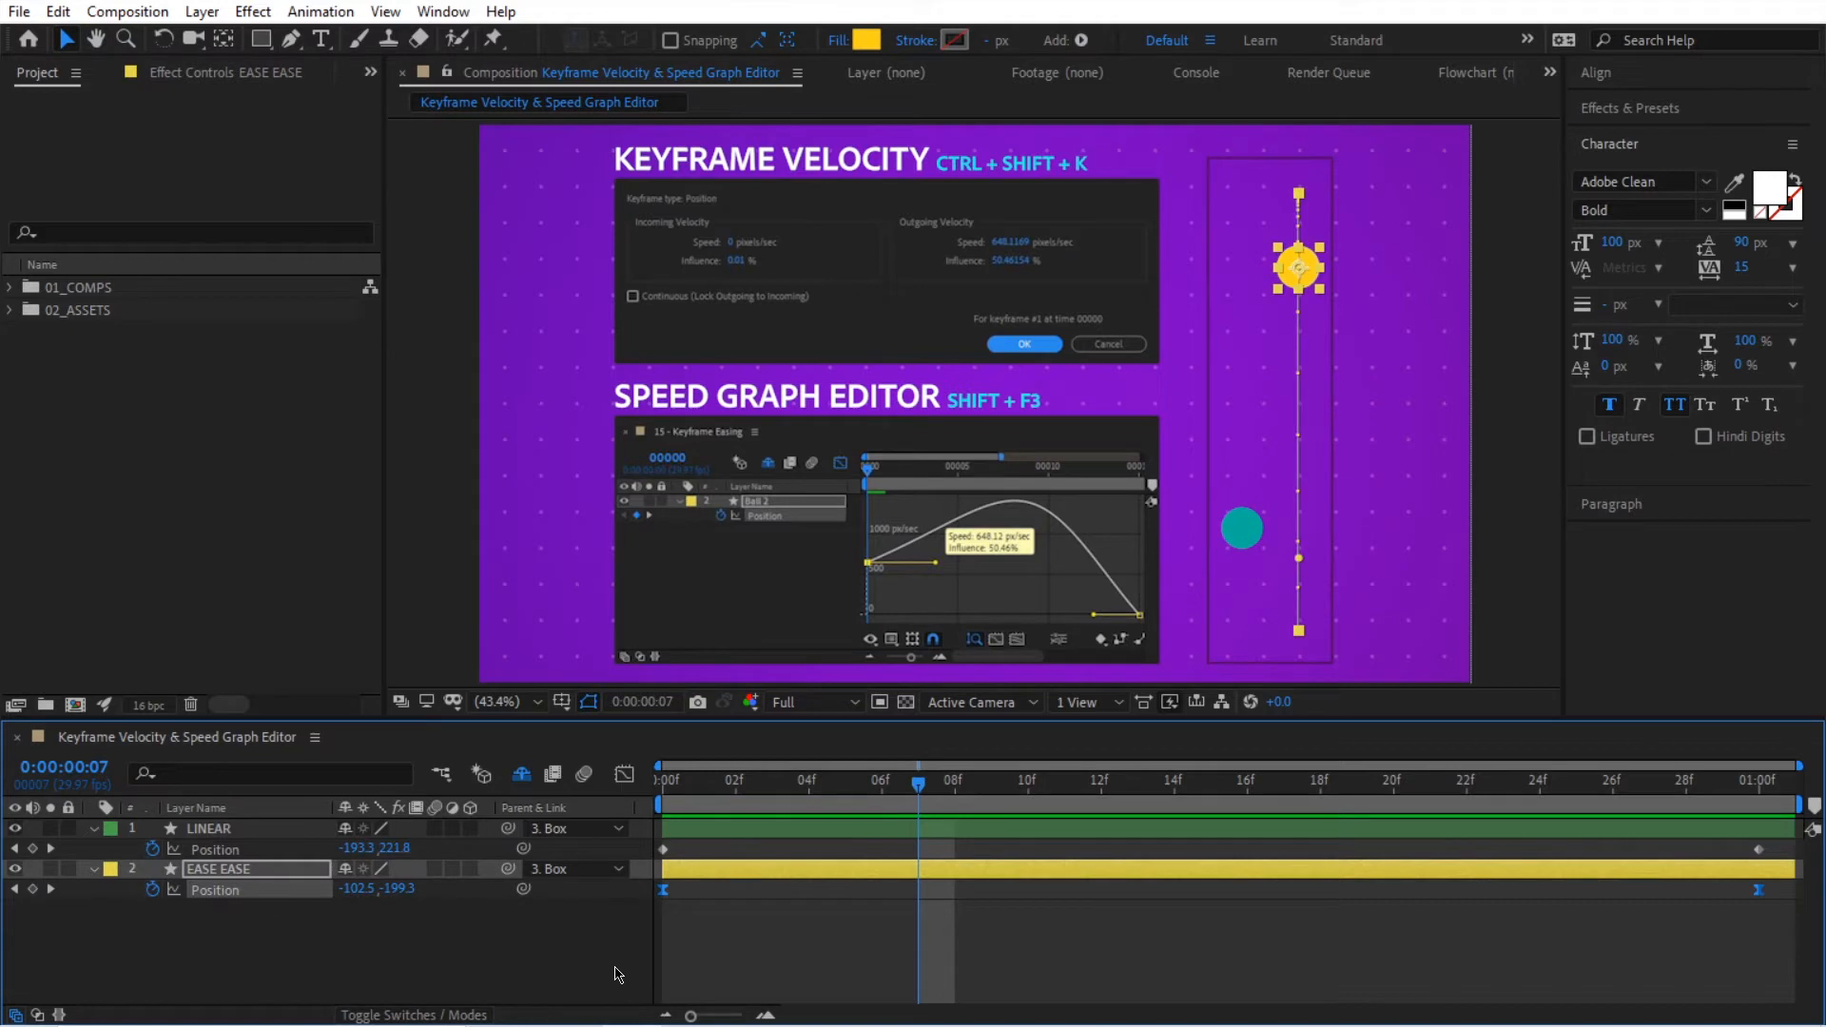
click(624, 774)
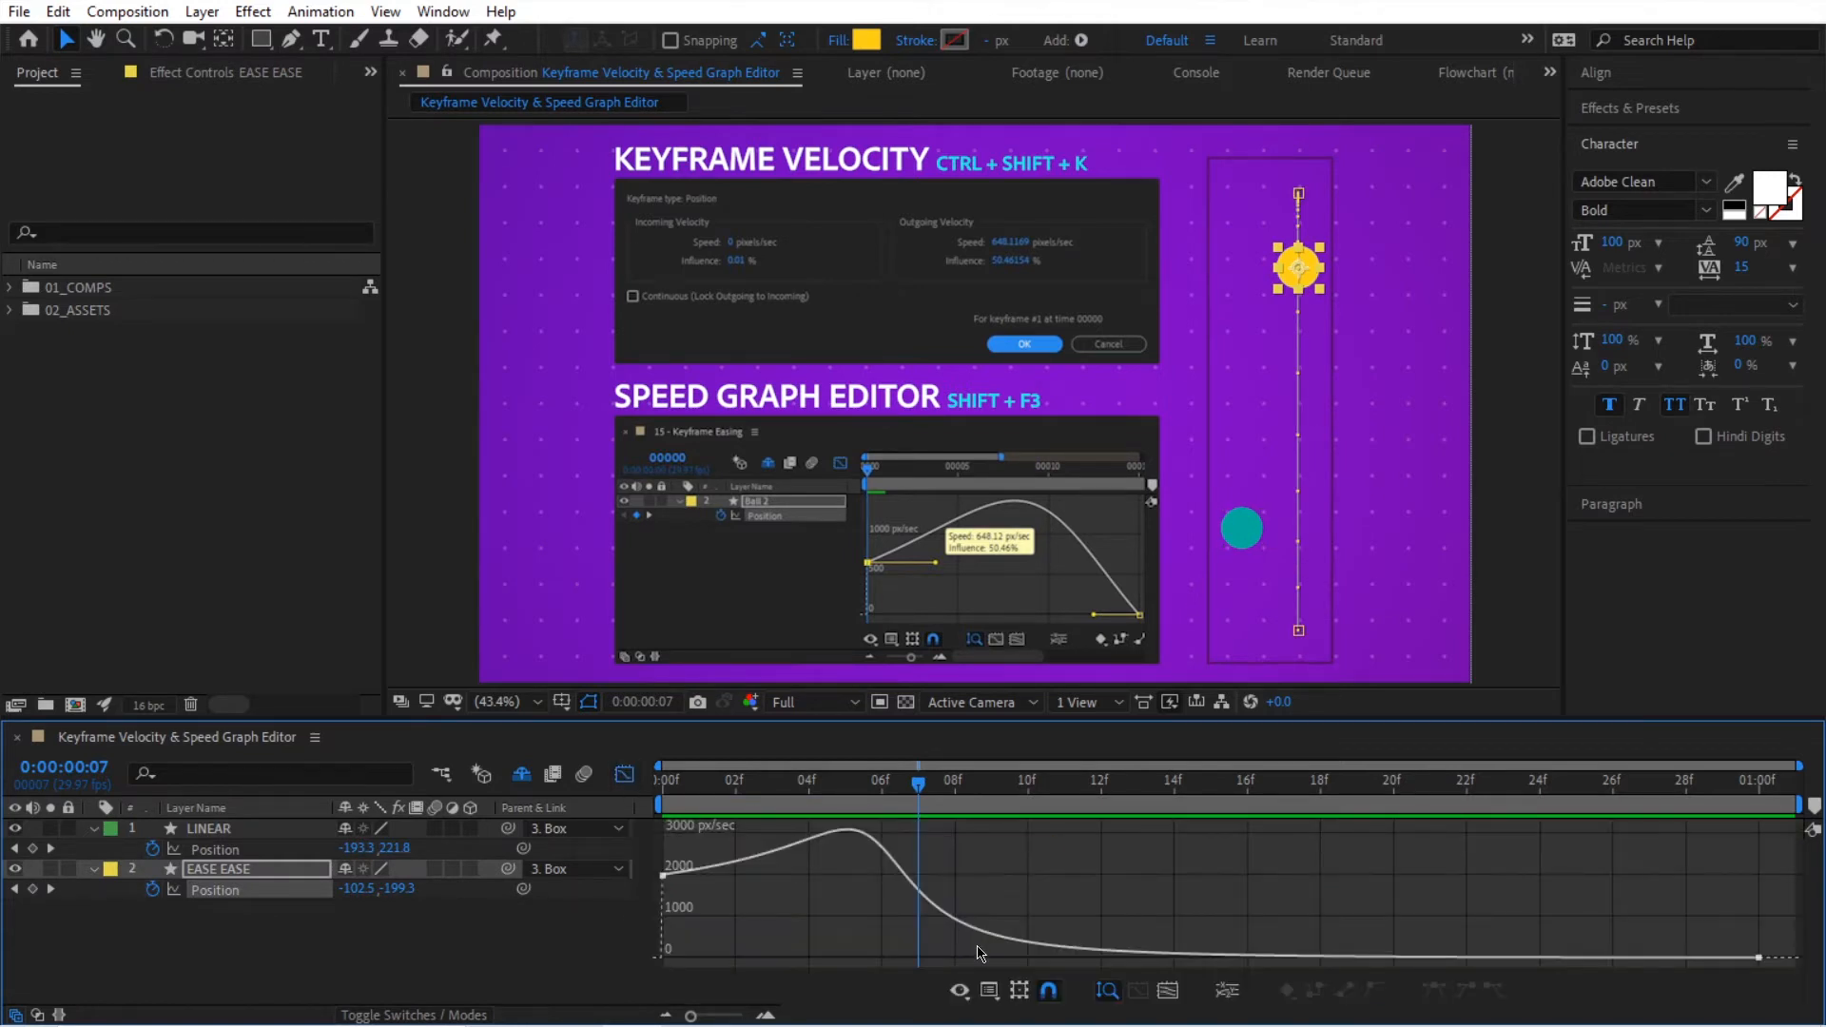
click(989, 992)
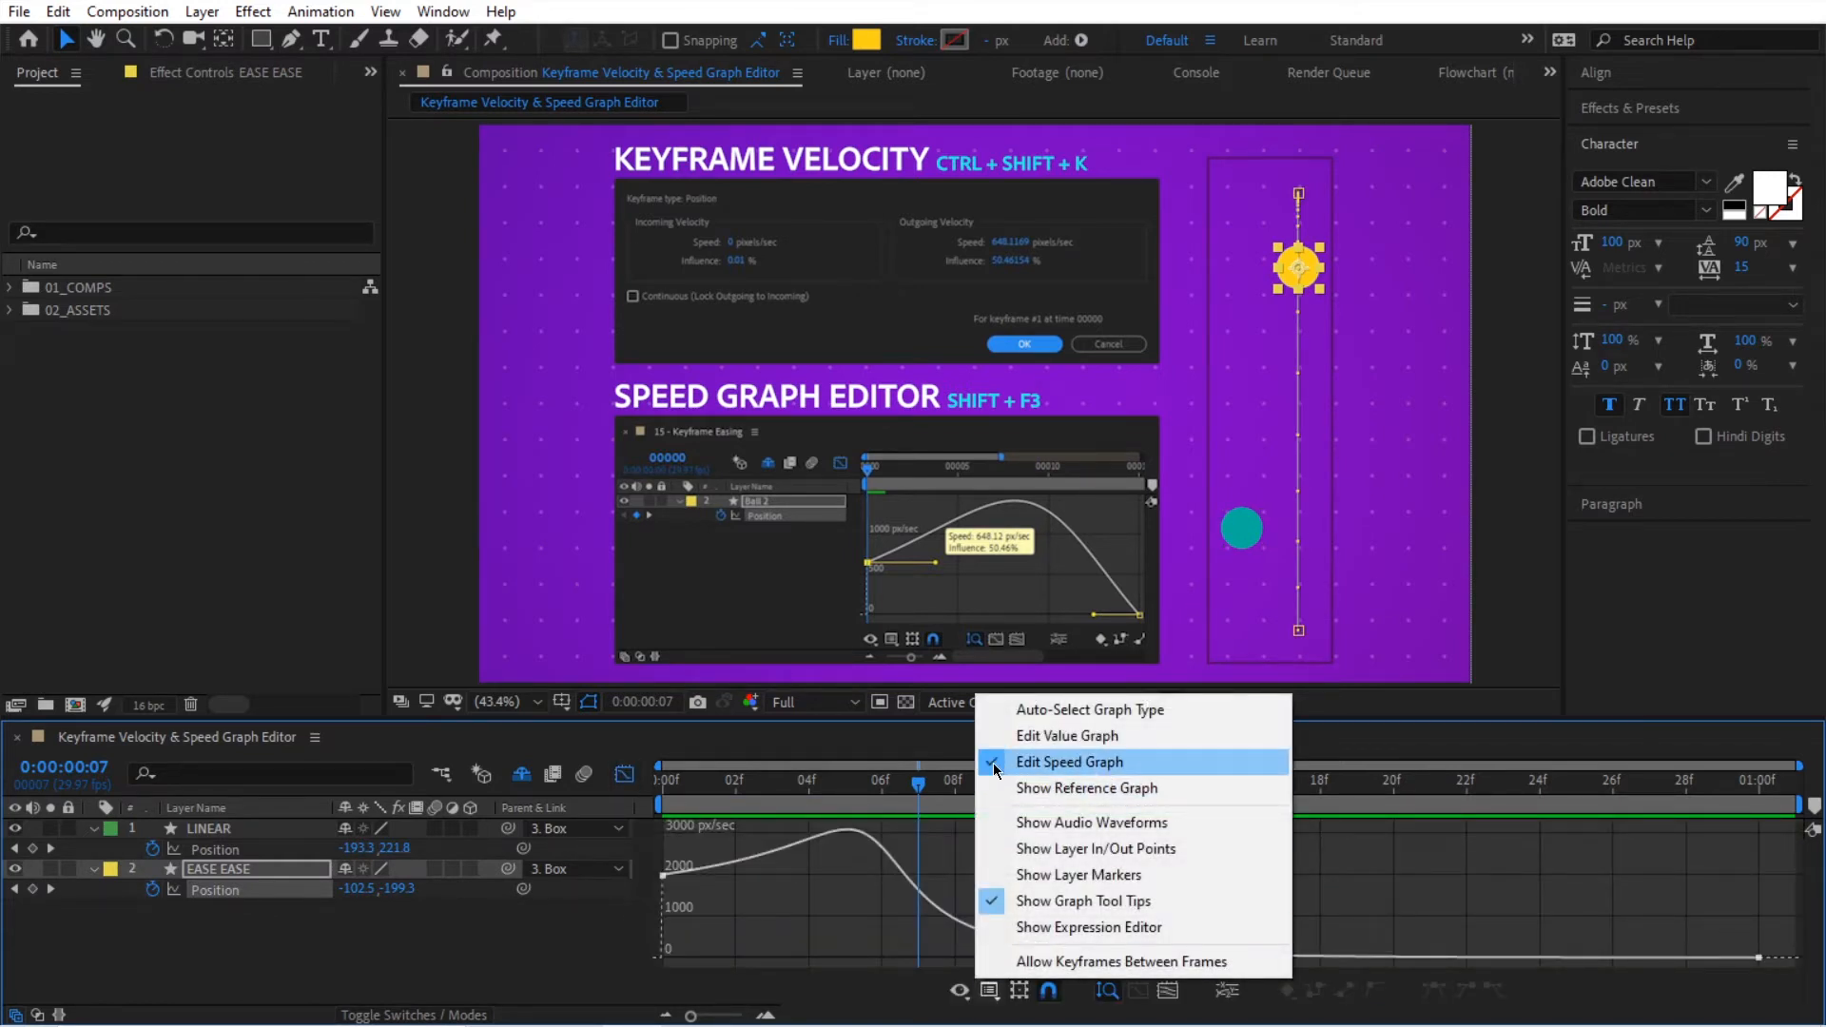
click(996, 765)
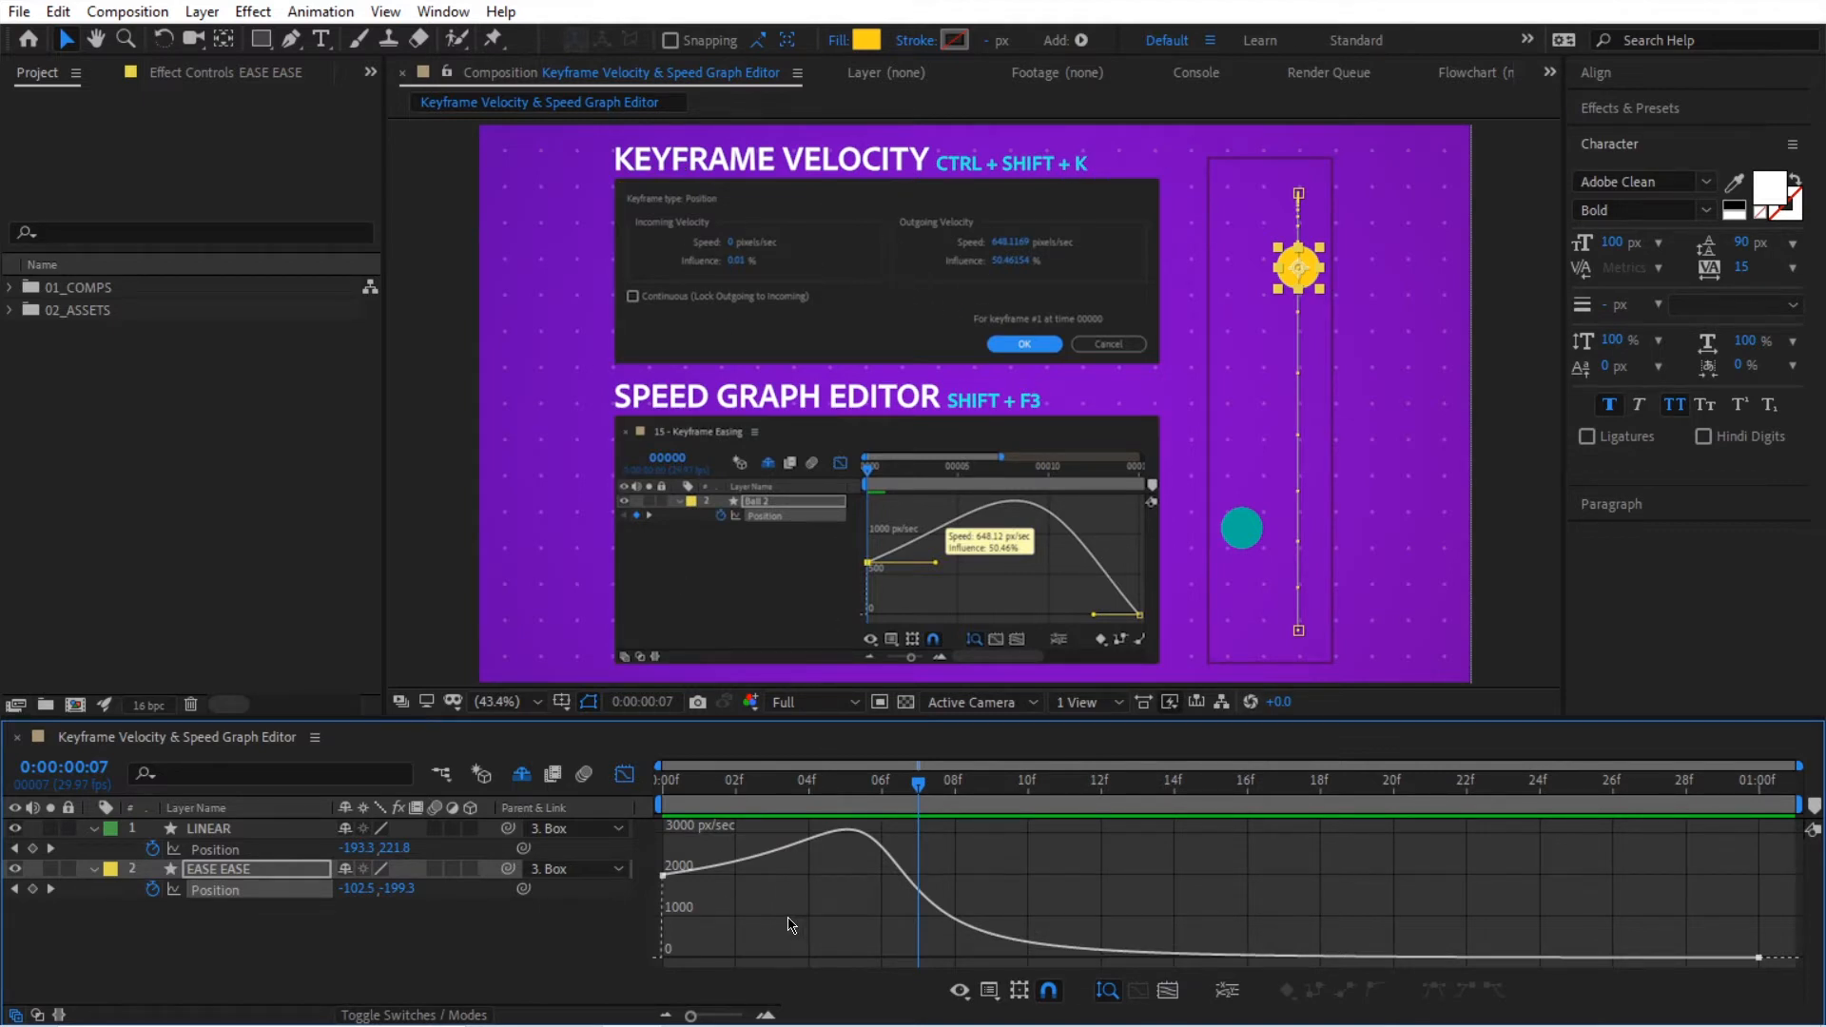
Step: Reshape the speed curve by raising and slightly shortening the first keyframe's outgoing handle and lengthening the last keyframe's incoming handle
click(666, 881)
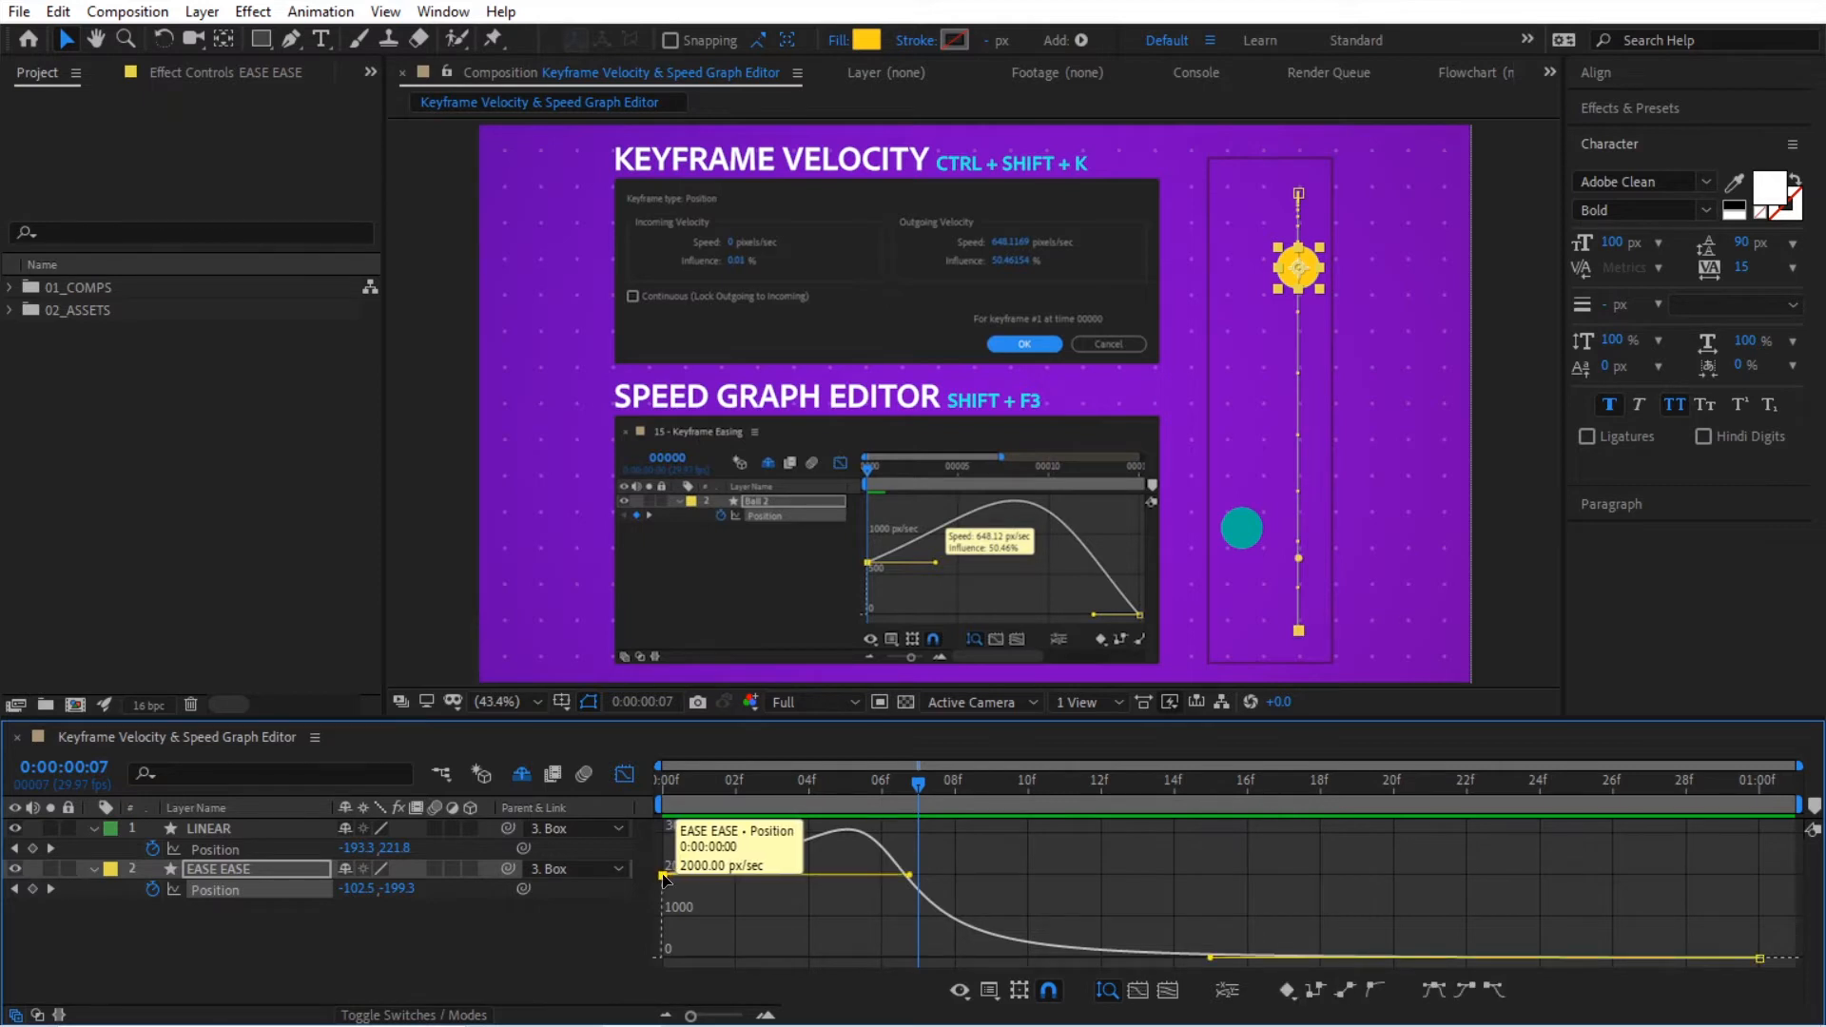
mouse_move(910, 873)
mouse_down()
mouse_move(812, 881)
mouse_move(920, 881)
mouse_move(885, 880)
mouse_move(895, 866)
mouse_up()
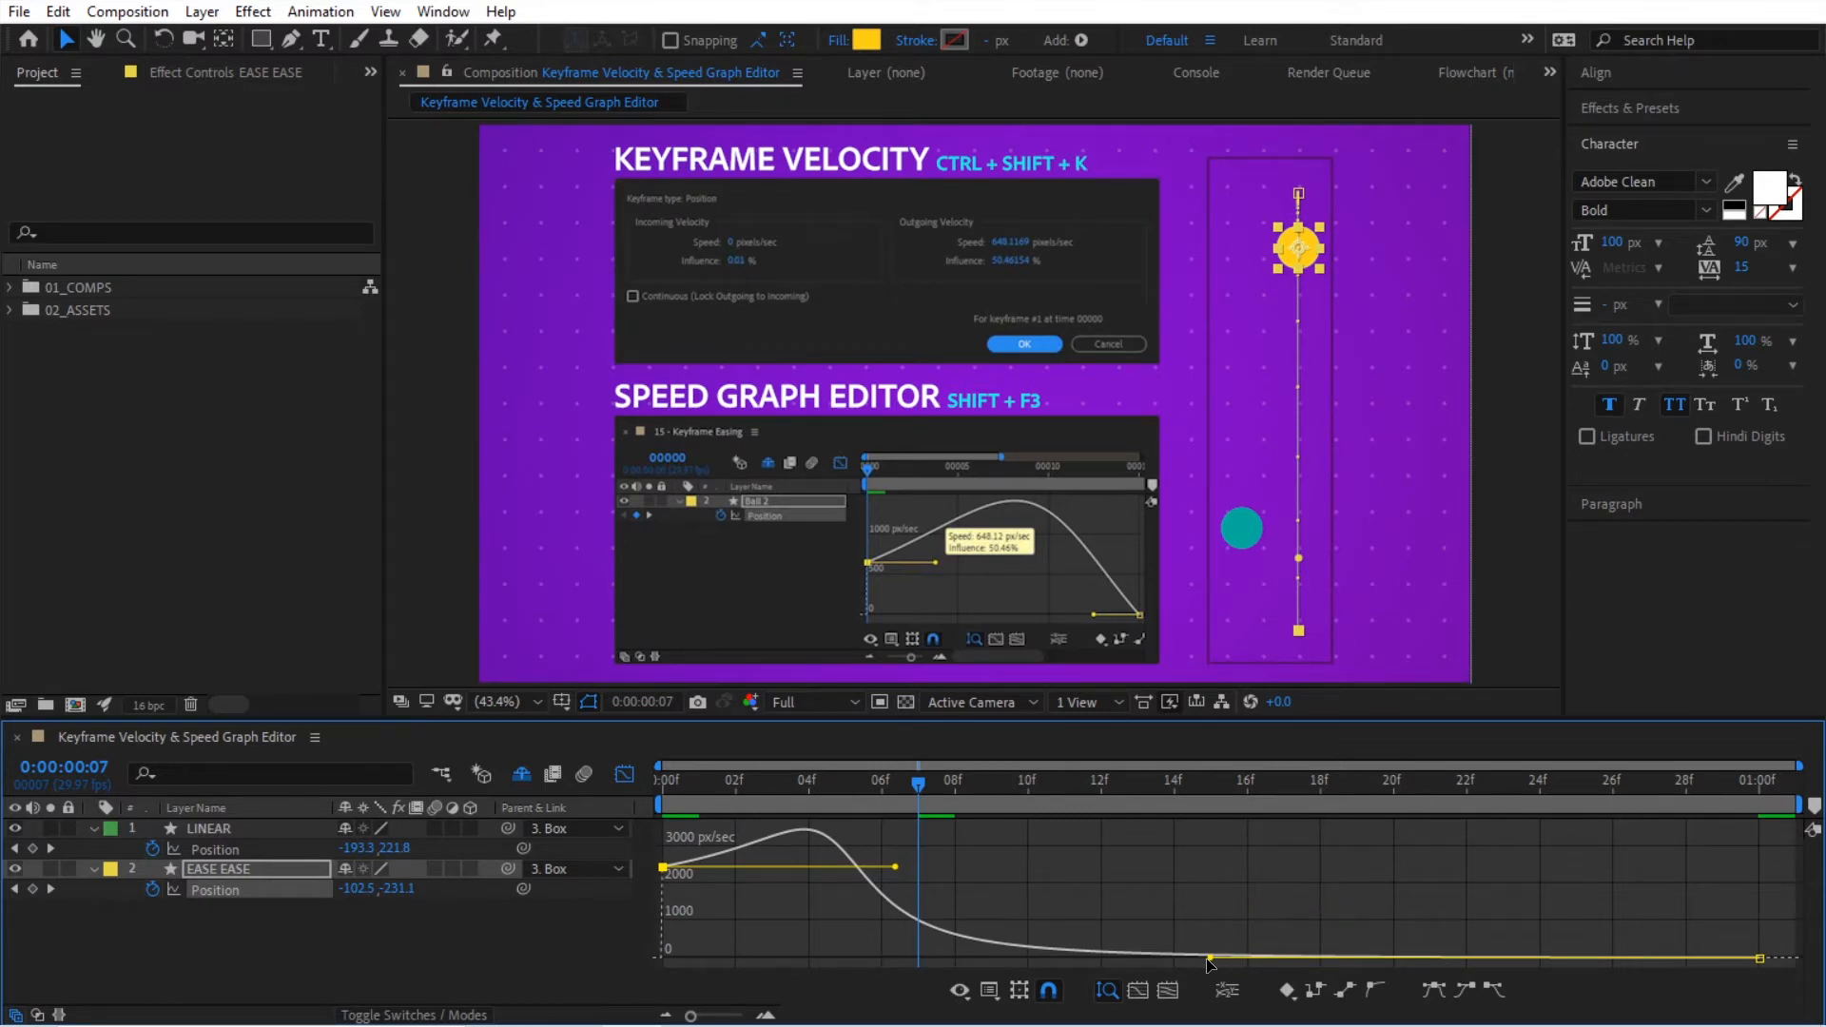
drag(1210, 966, 1172, 967)
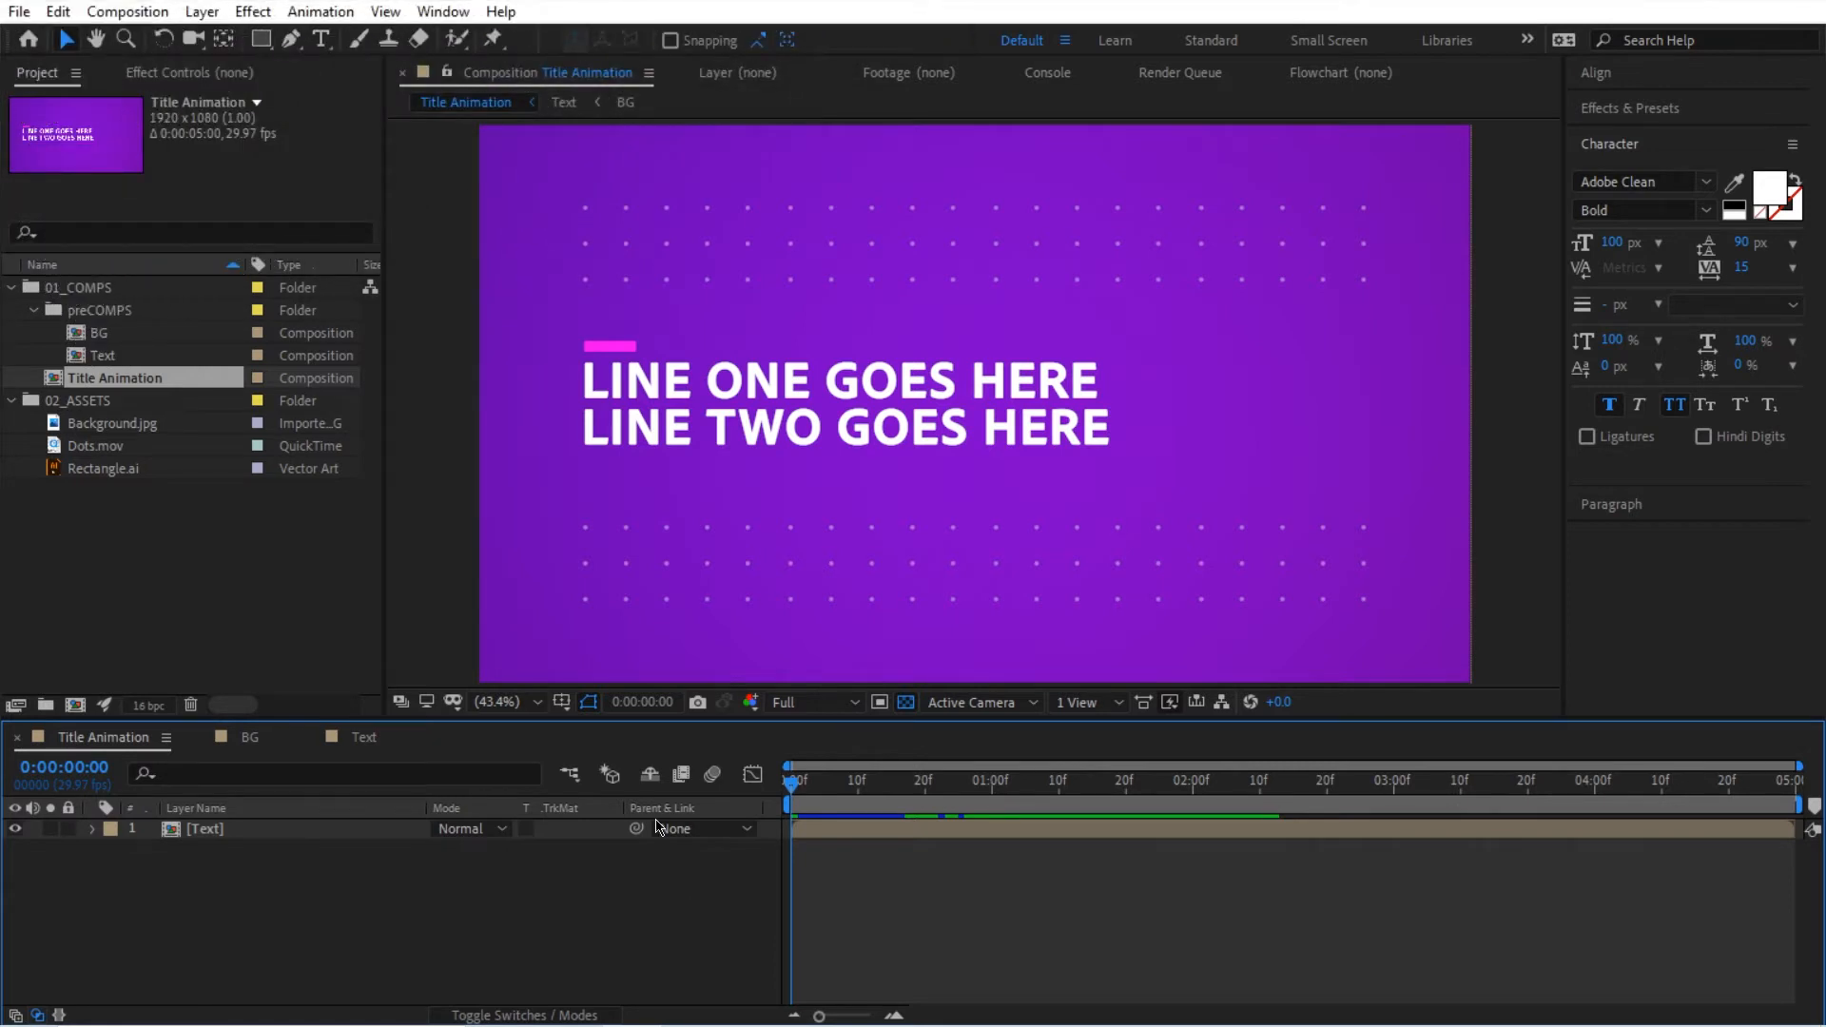
Step: Create a full-frame rectangle shape layer with the magenta FF00F0 fill in the Title Animation composition
click(260, 39)
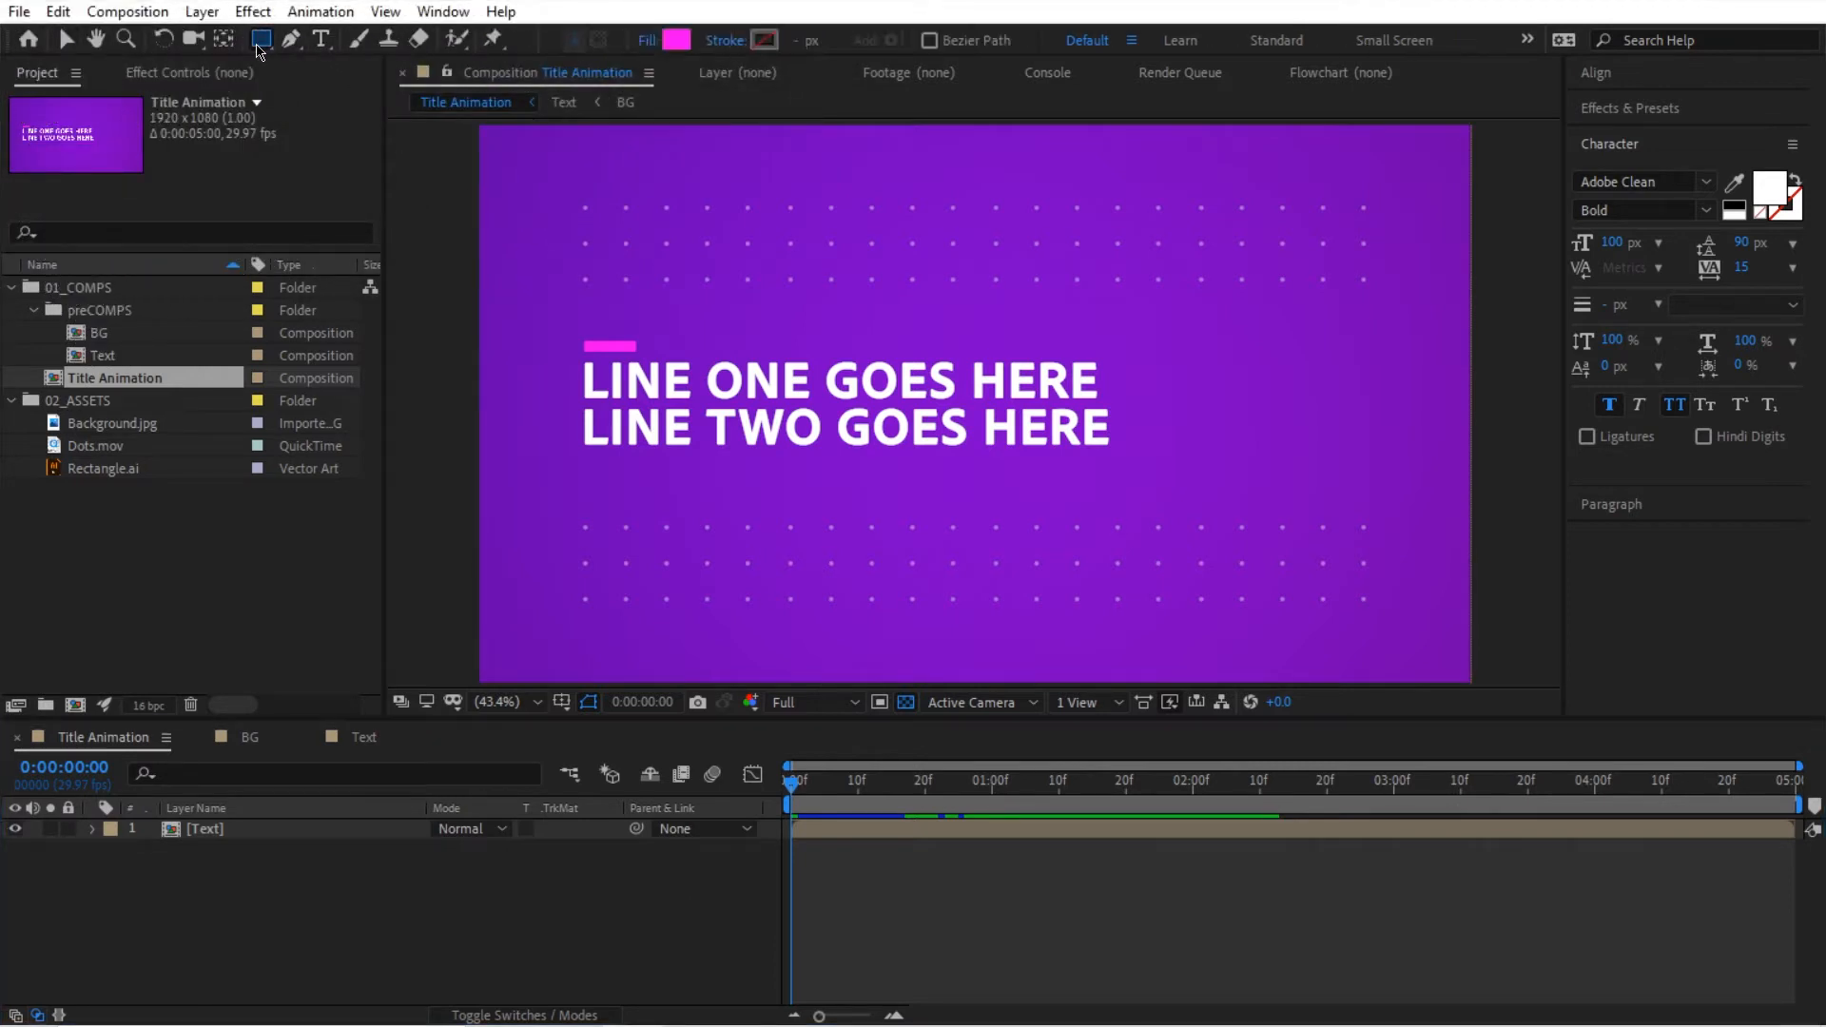
click(676, 44)
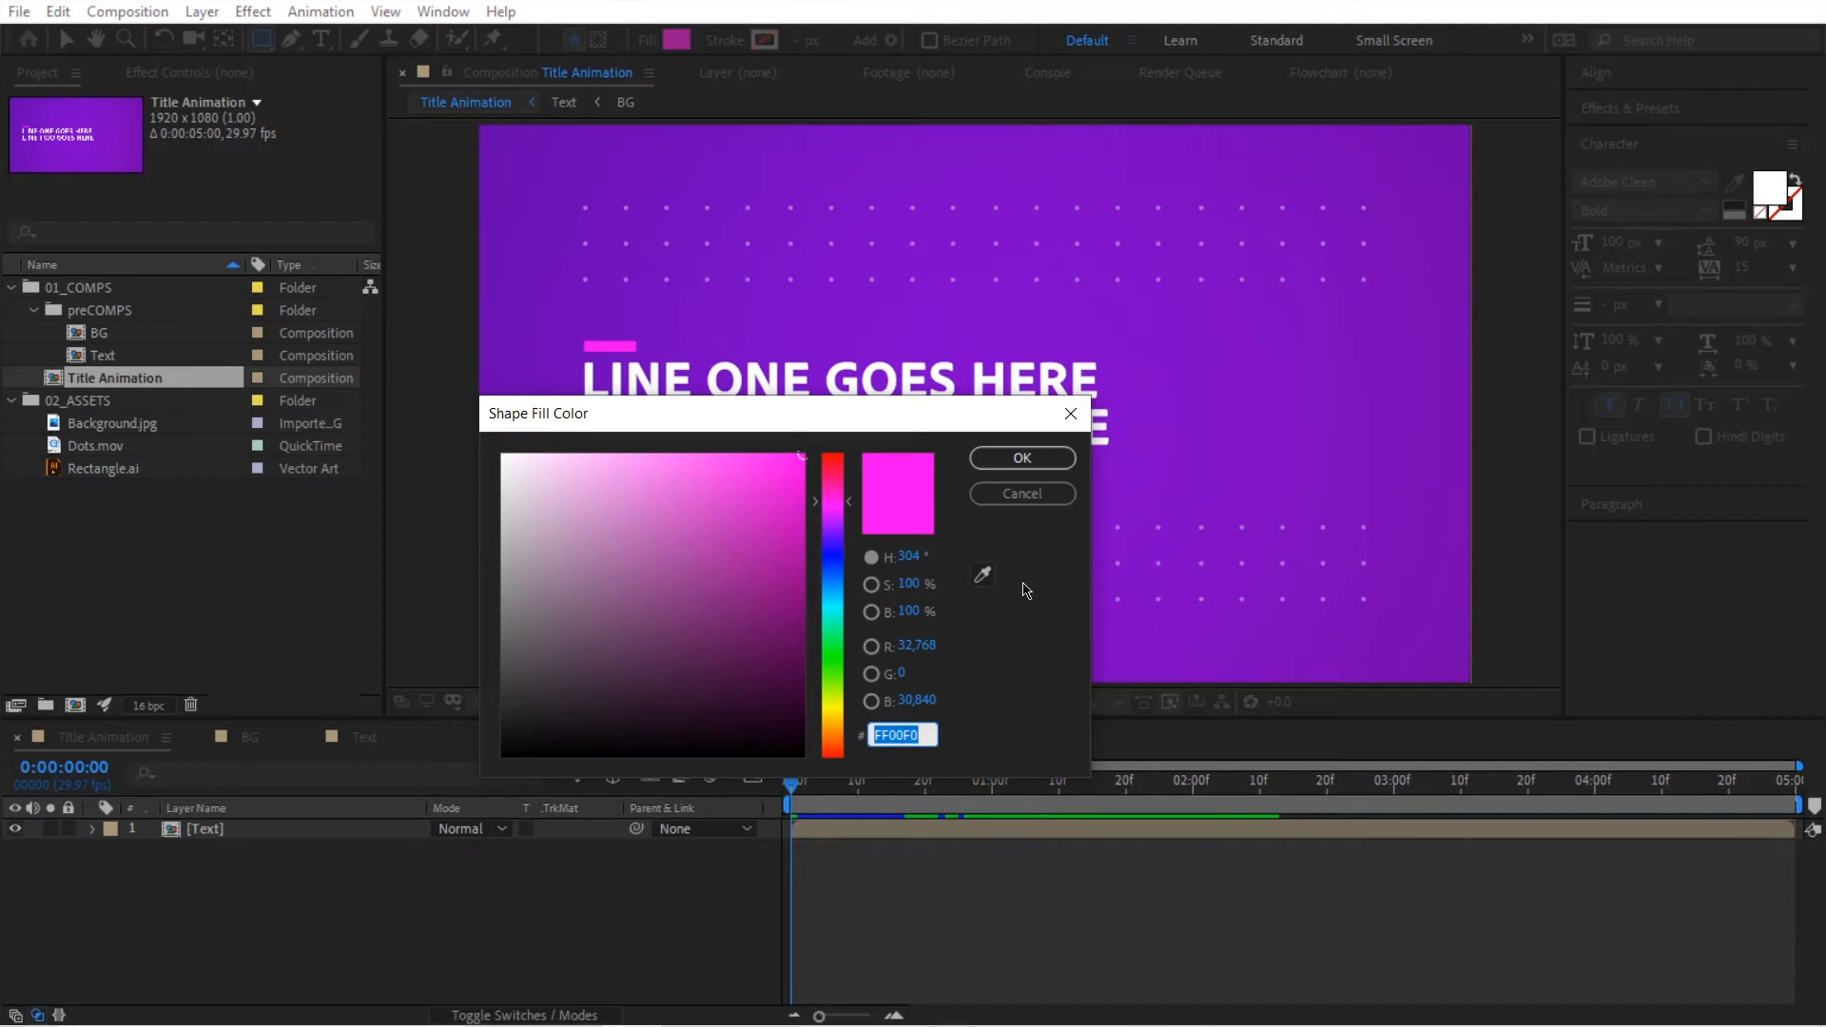
click(1025, 495)
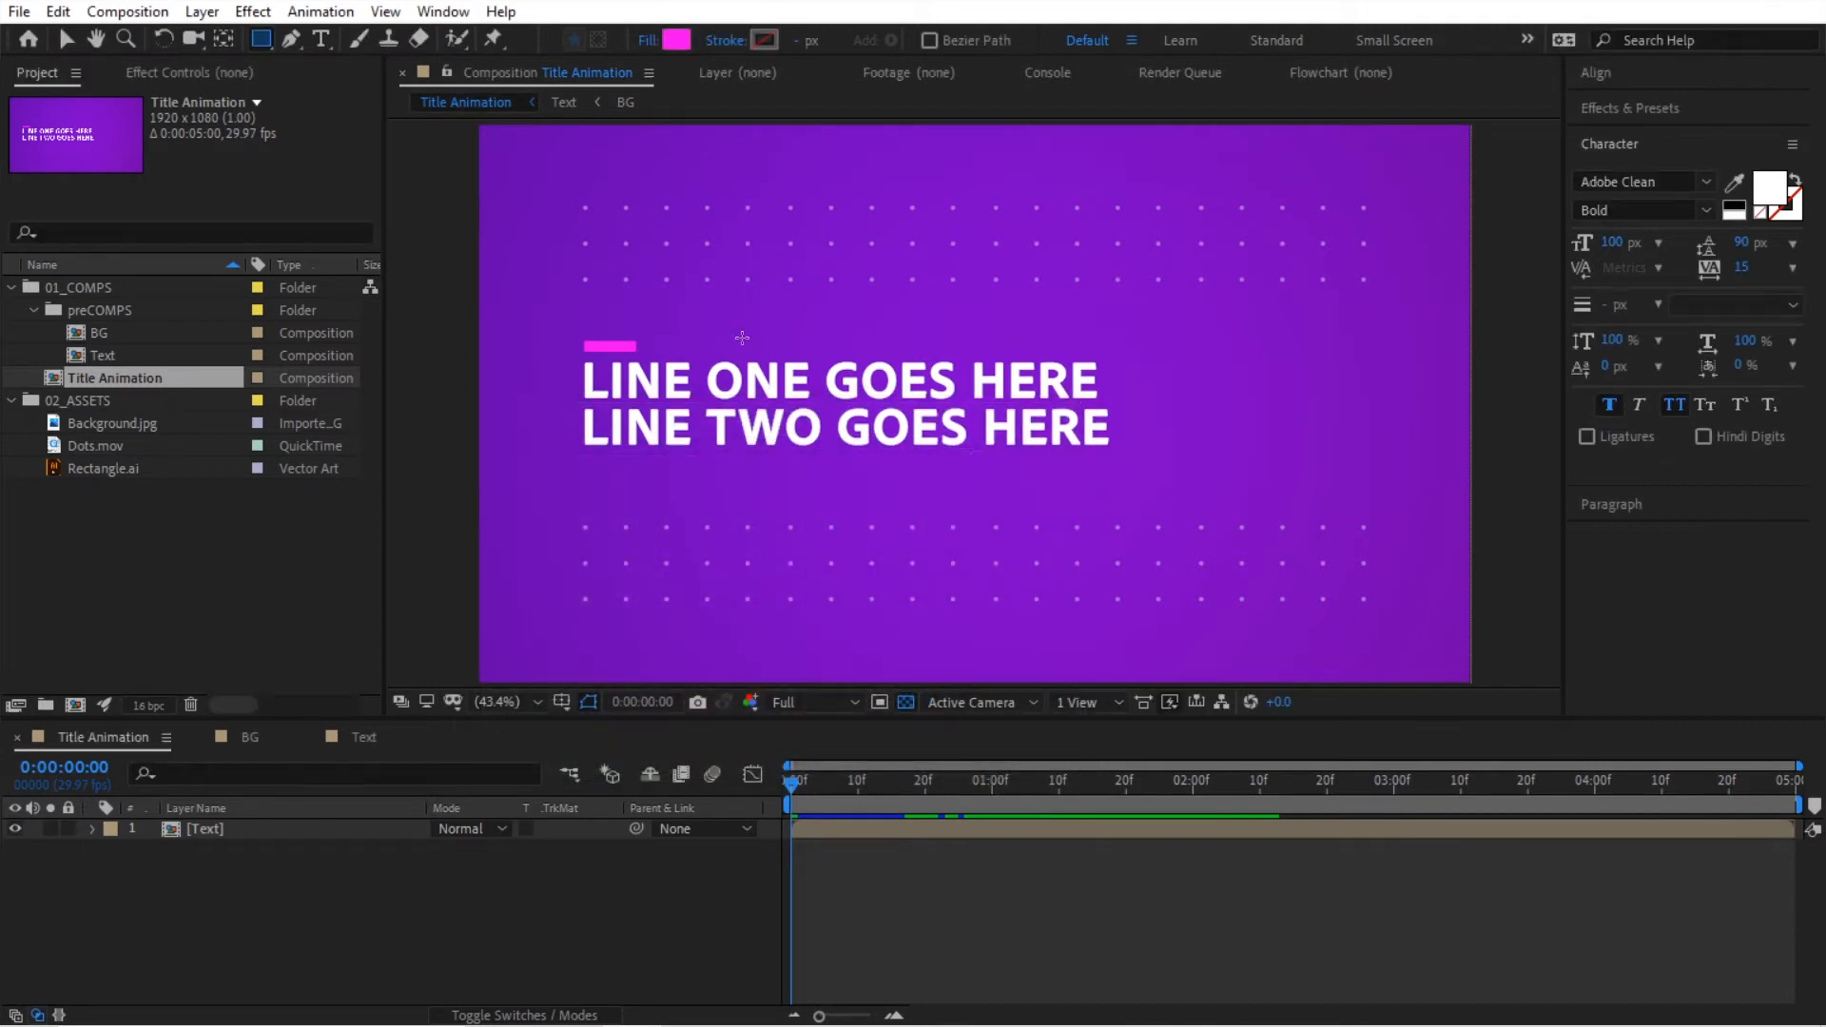
double_click(262, 41)
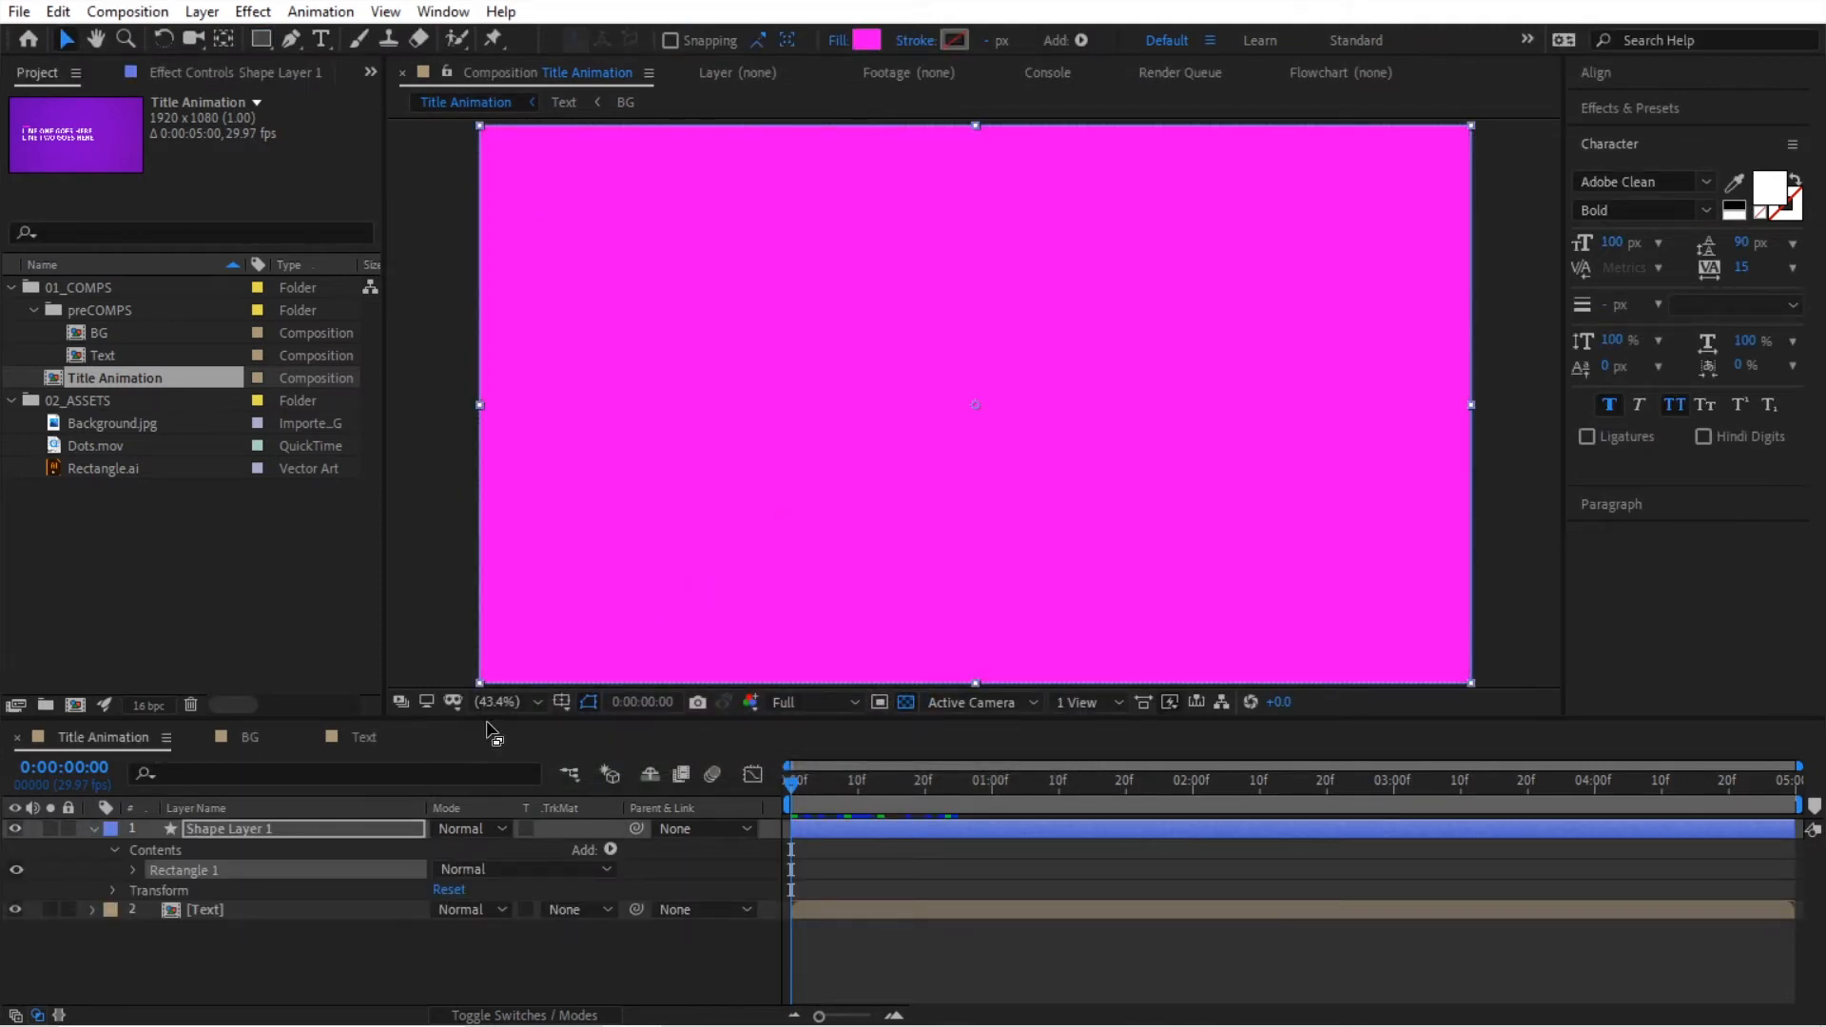
Step: Apply the Linear Wipe transition effect to the new shape layer
right_click(275, 837)
mouse_move(346, 535)
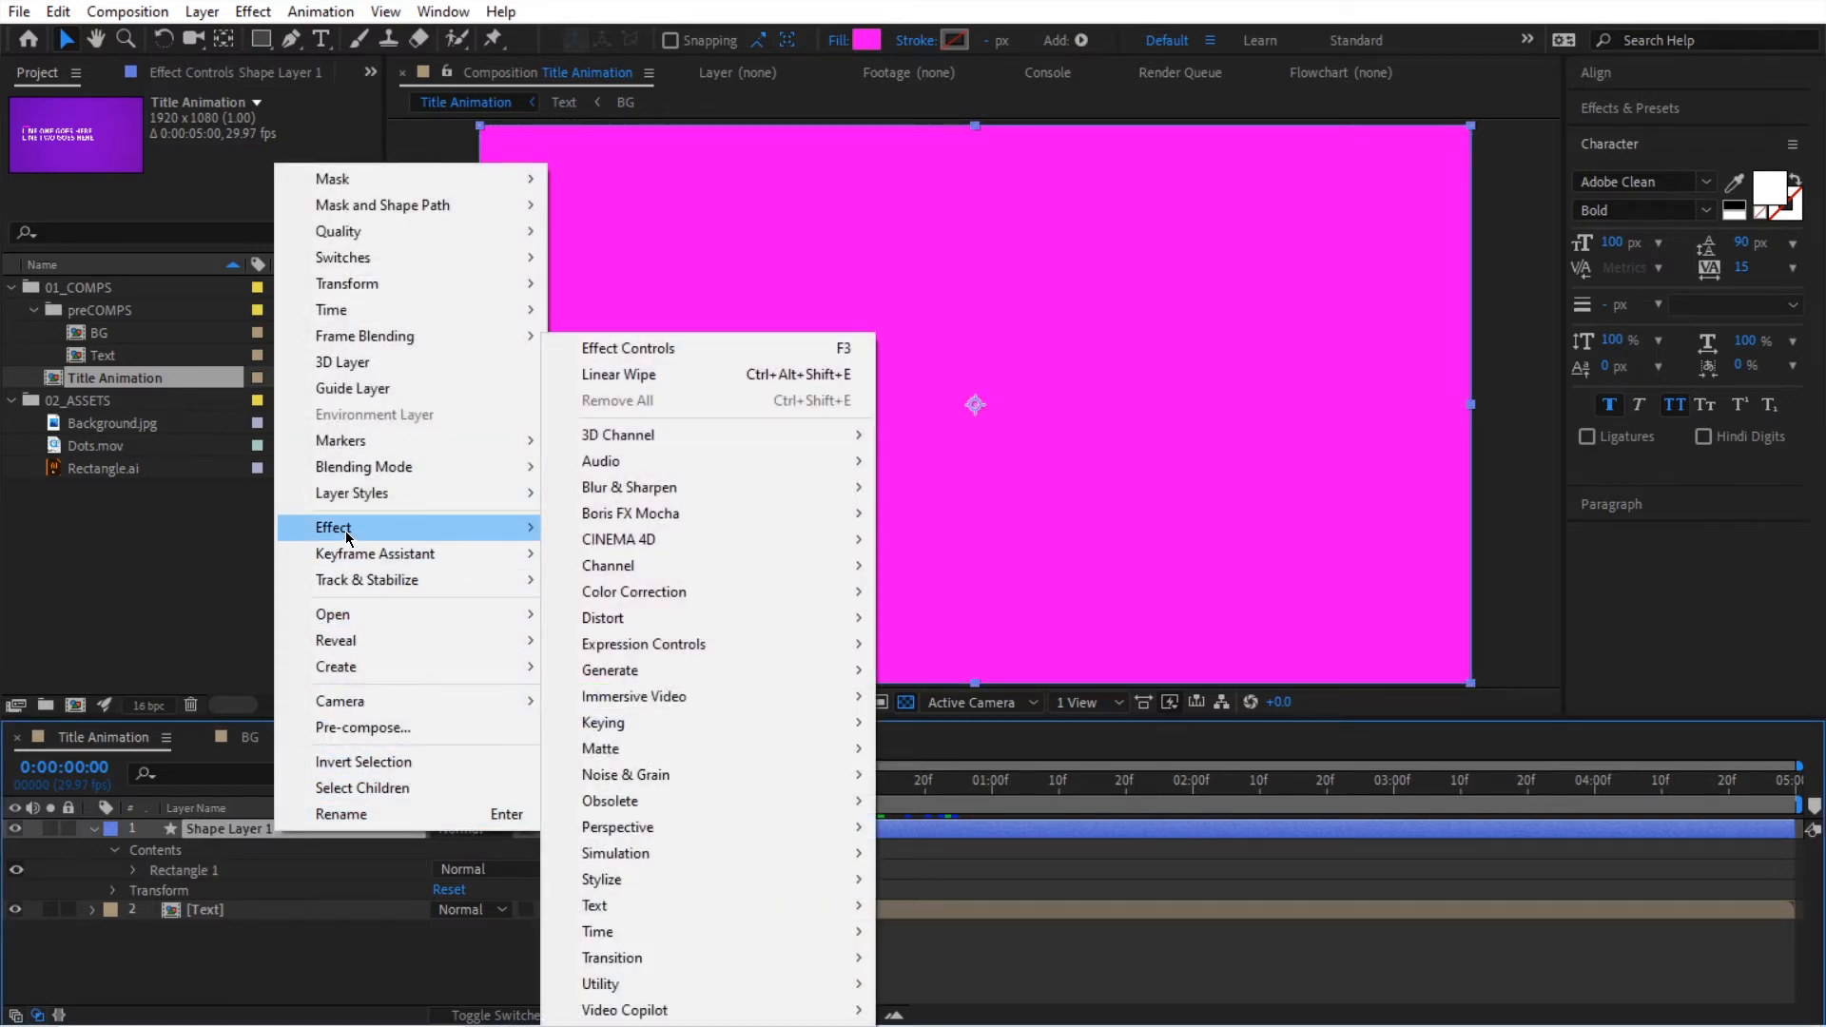
mouse_move(850, 962)
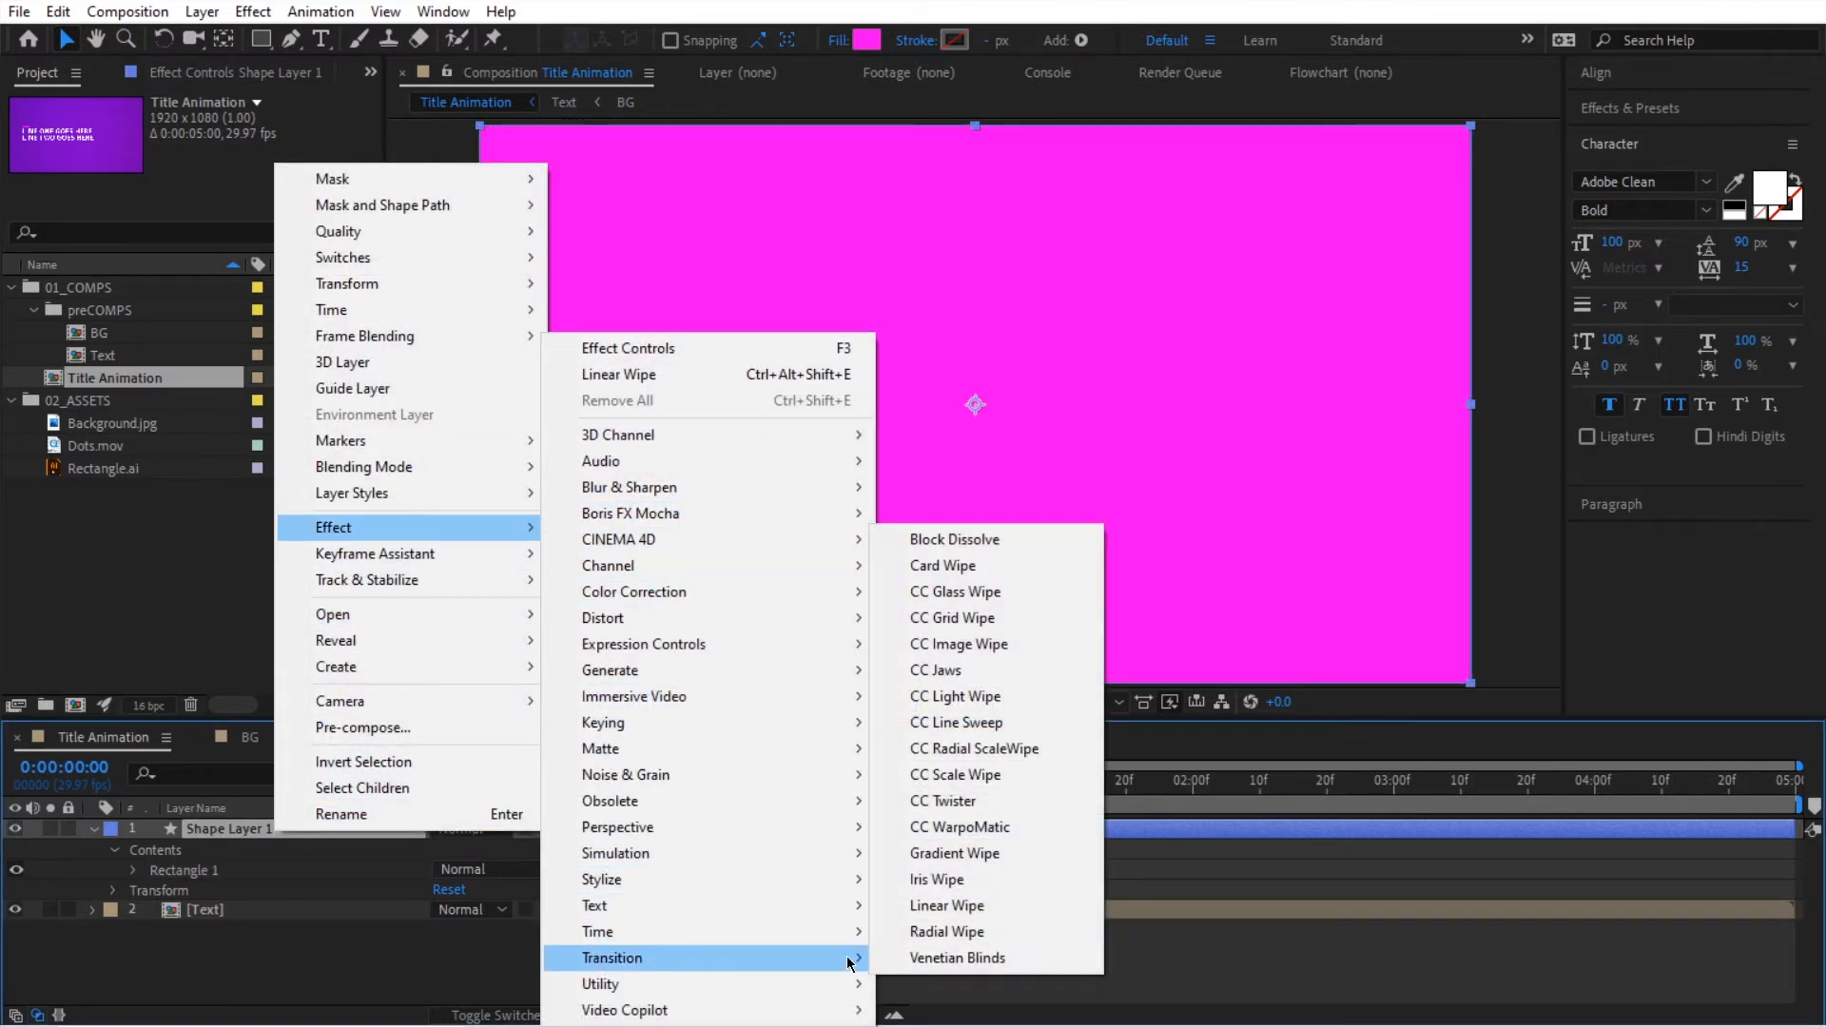
click(1003, 905)
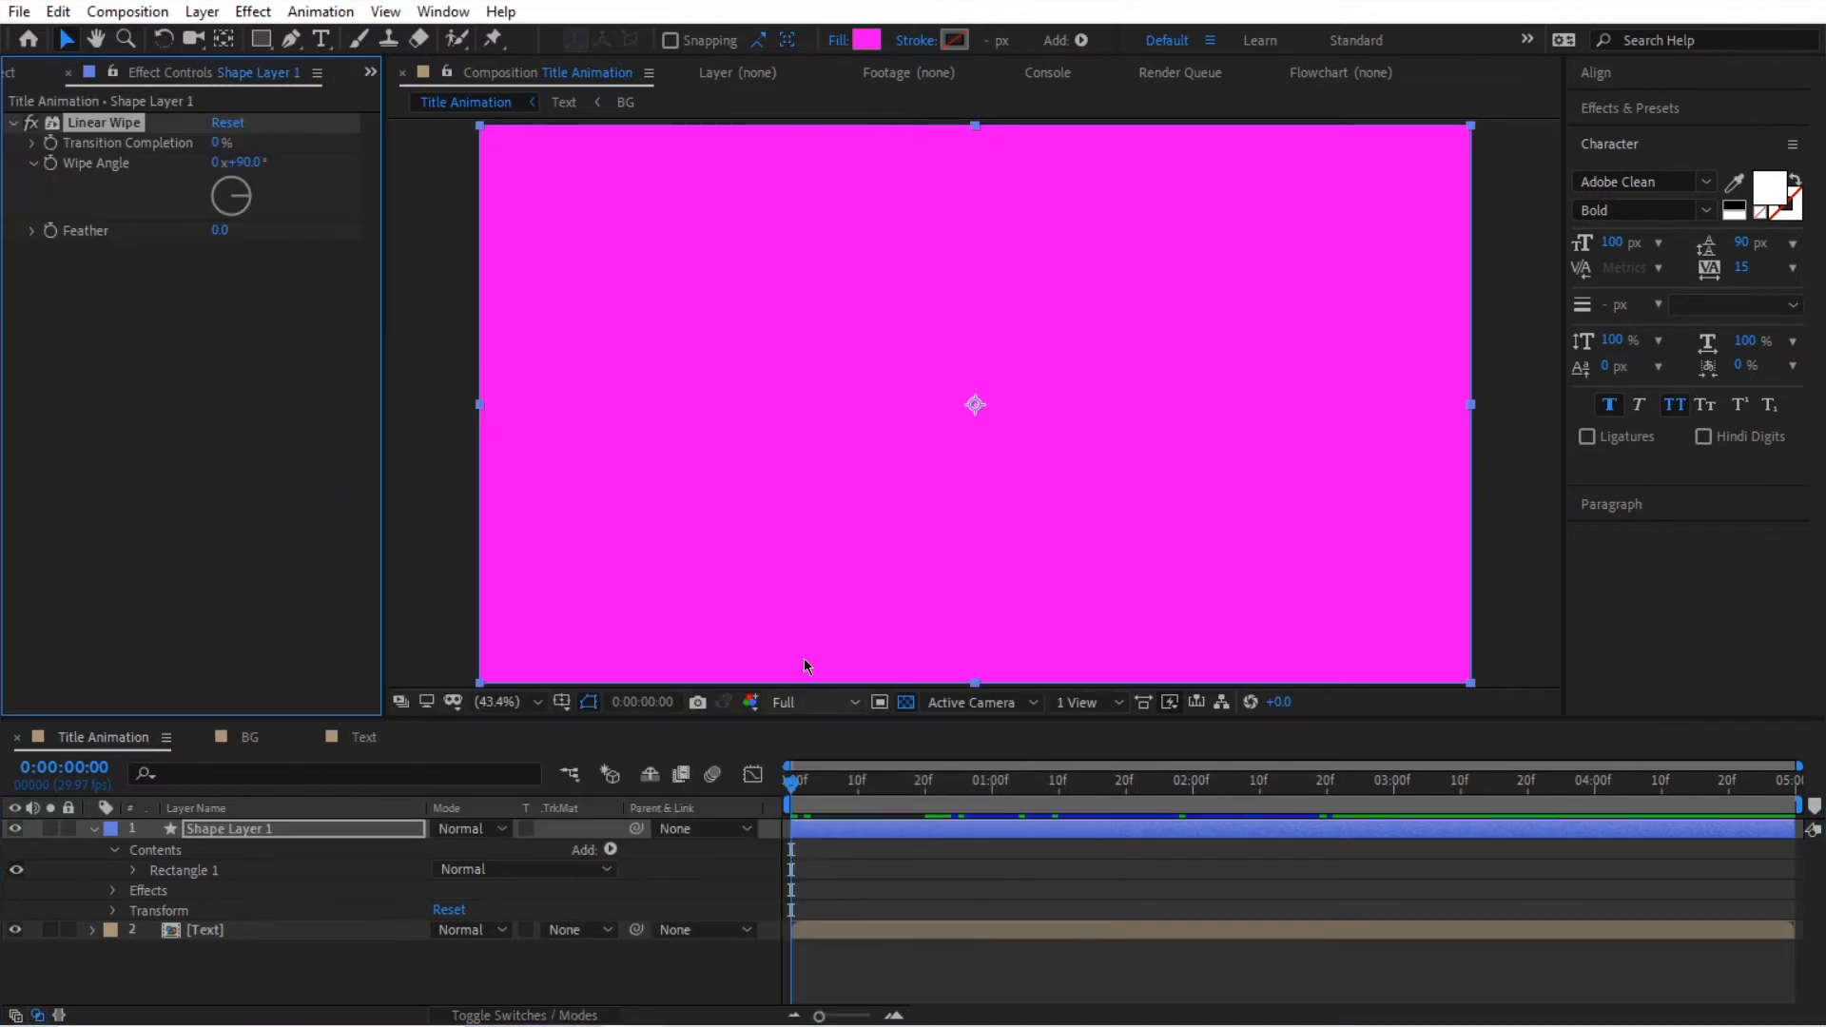
Step: Set the Linear Wipe's Transition Completion to 100% and keyframe it at the first frame
drag(216, 145, 624, 180)
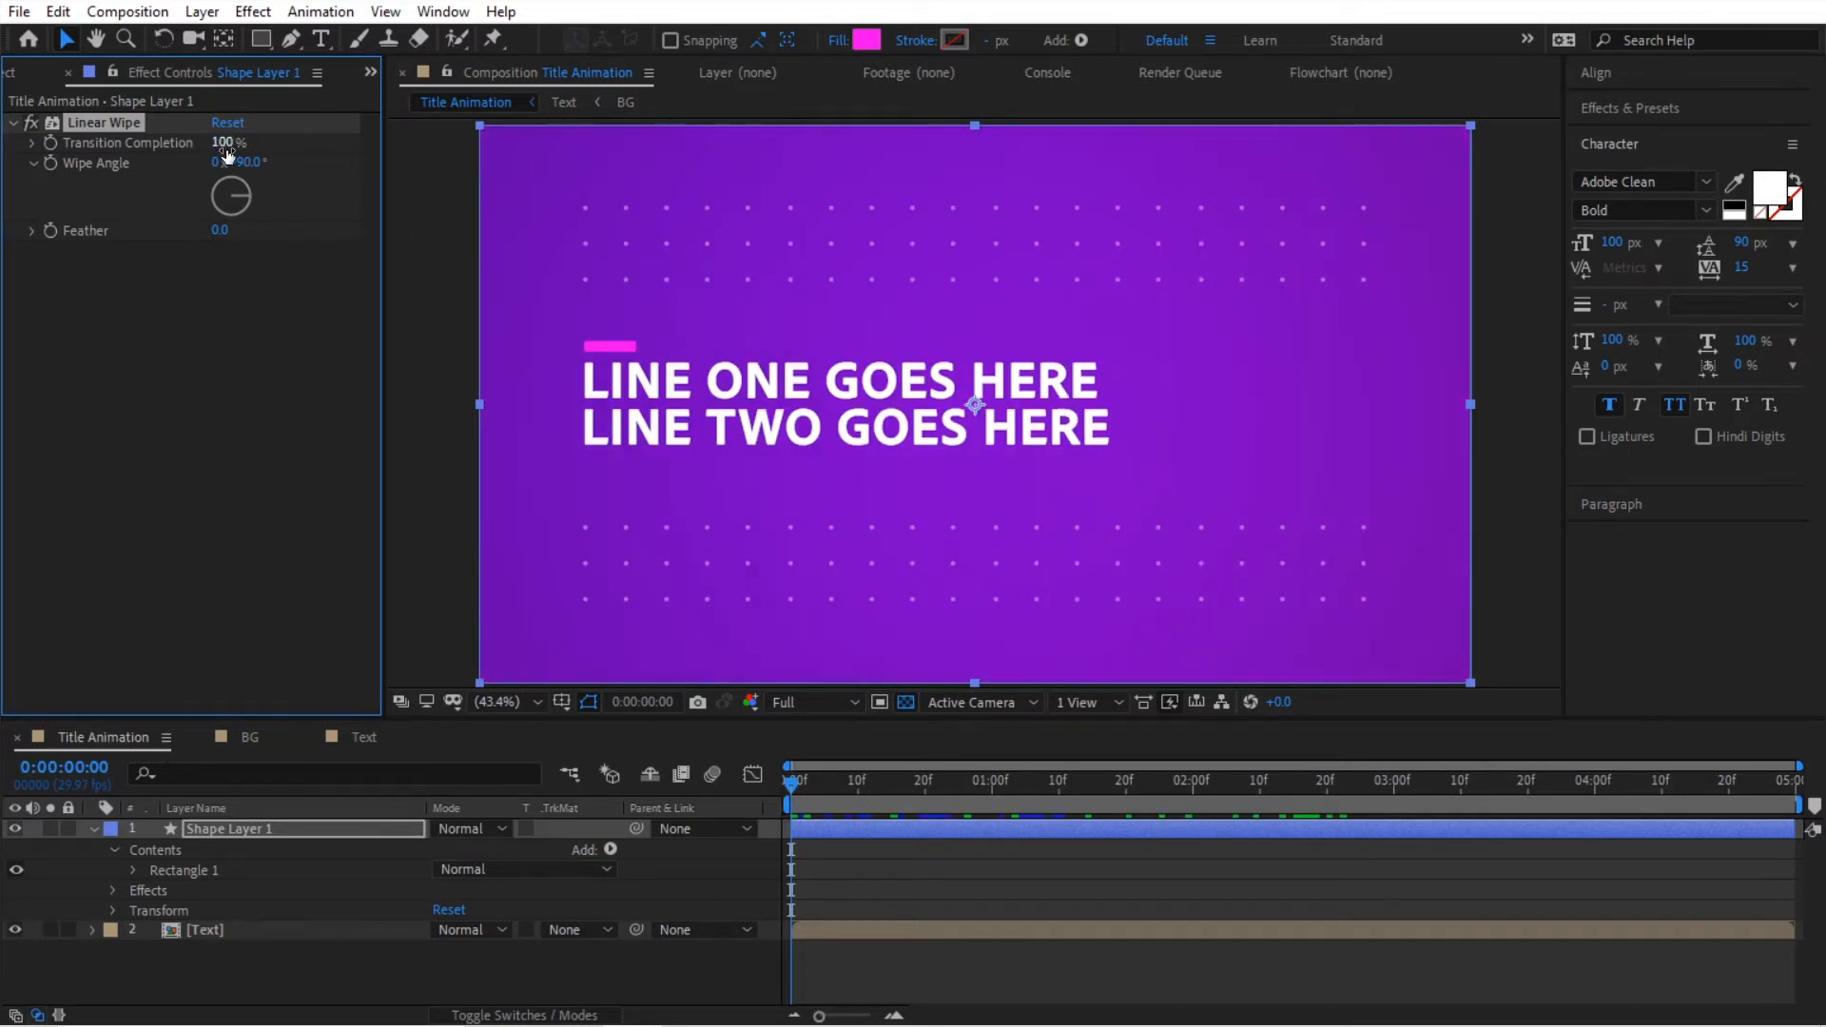
drag(1281, 786, 775, 810)
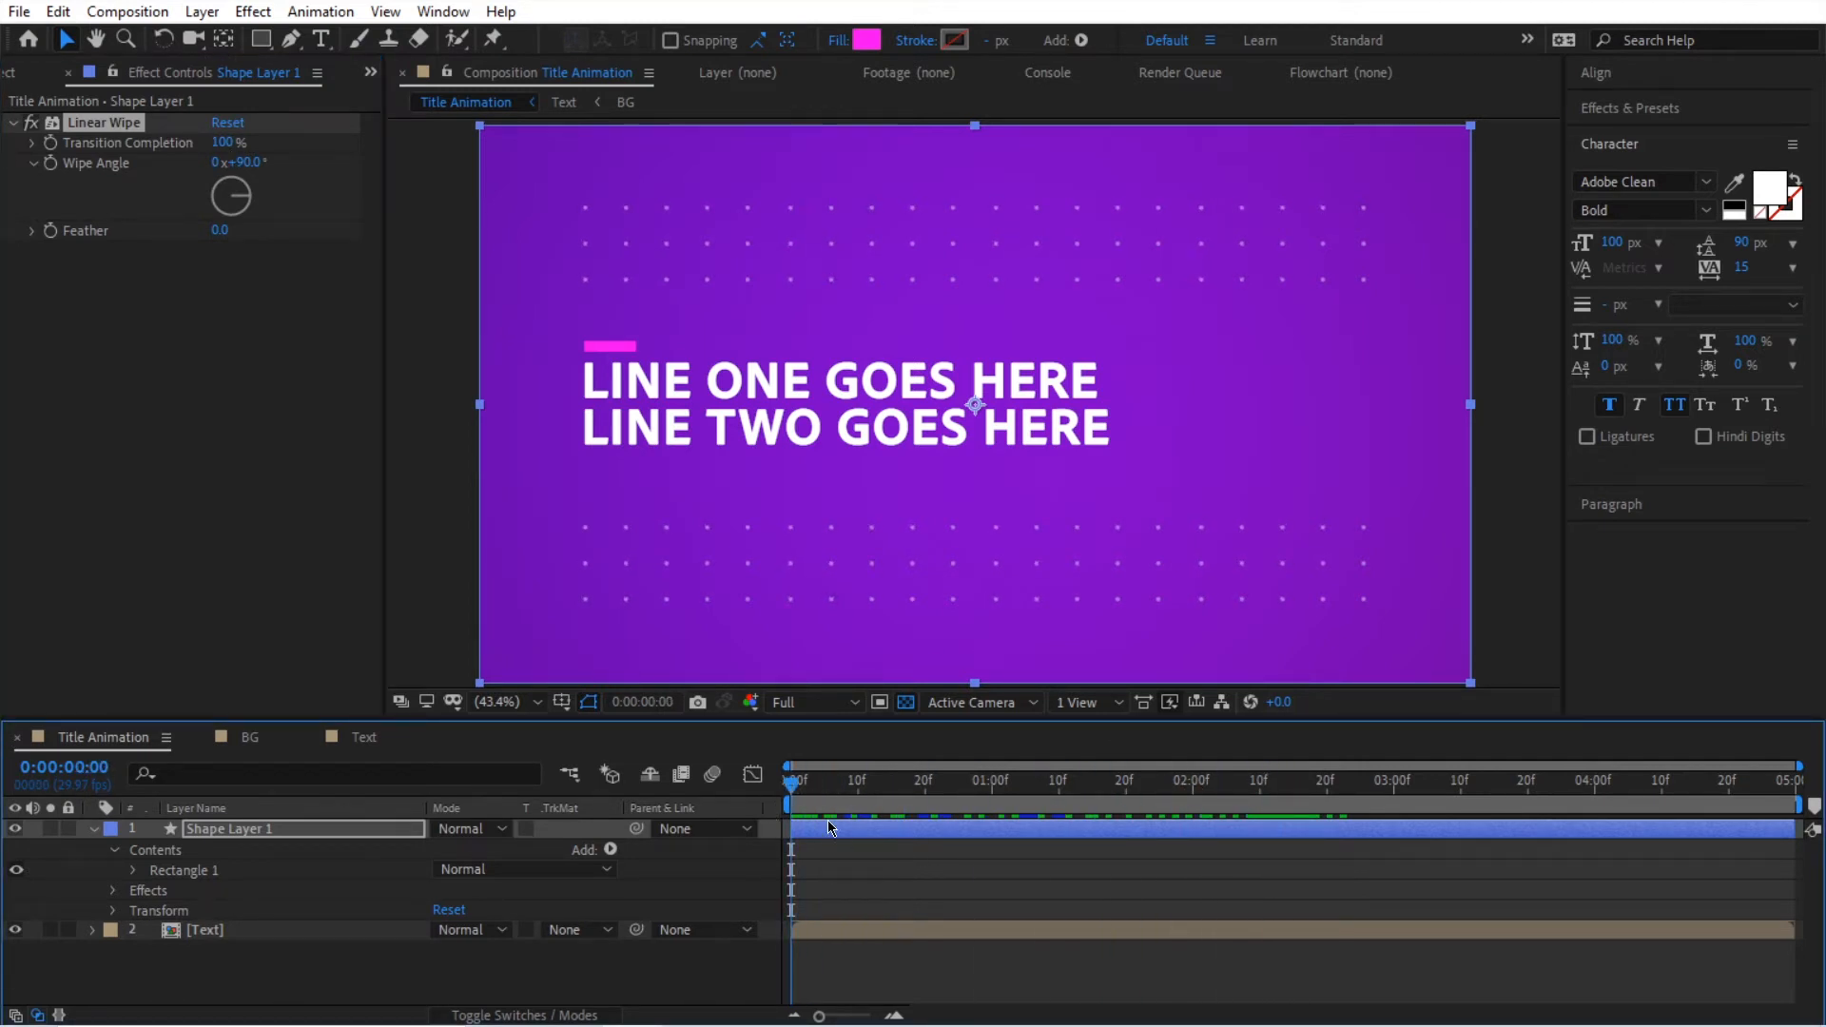
click(50, 145)
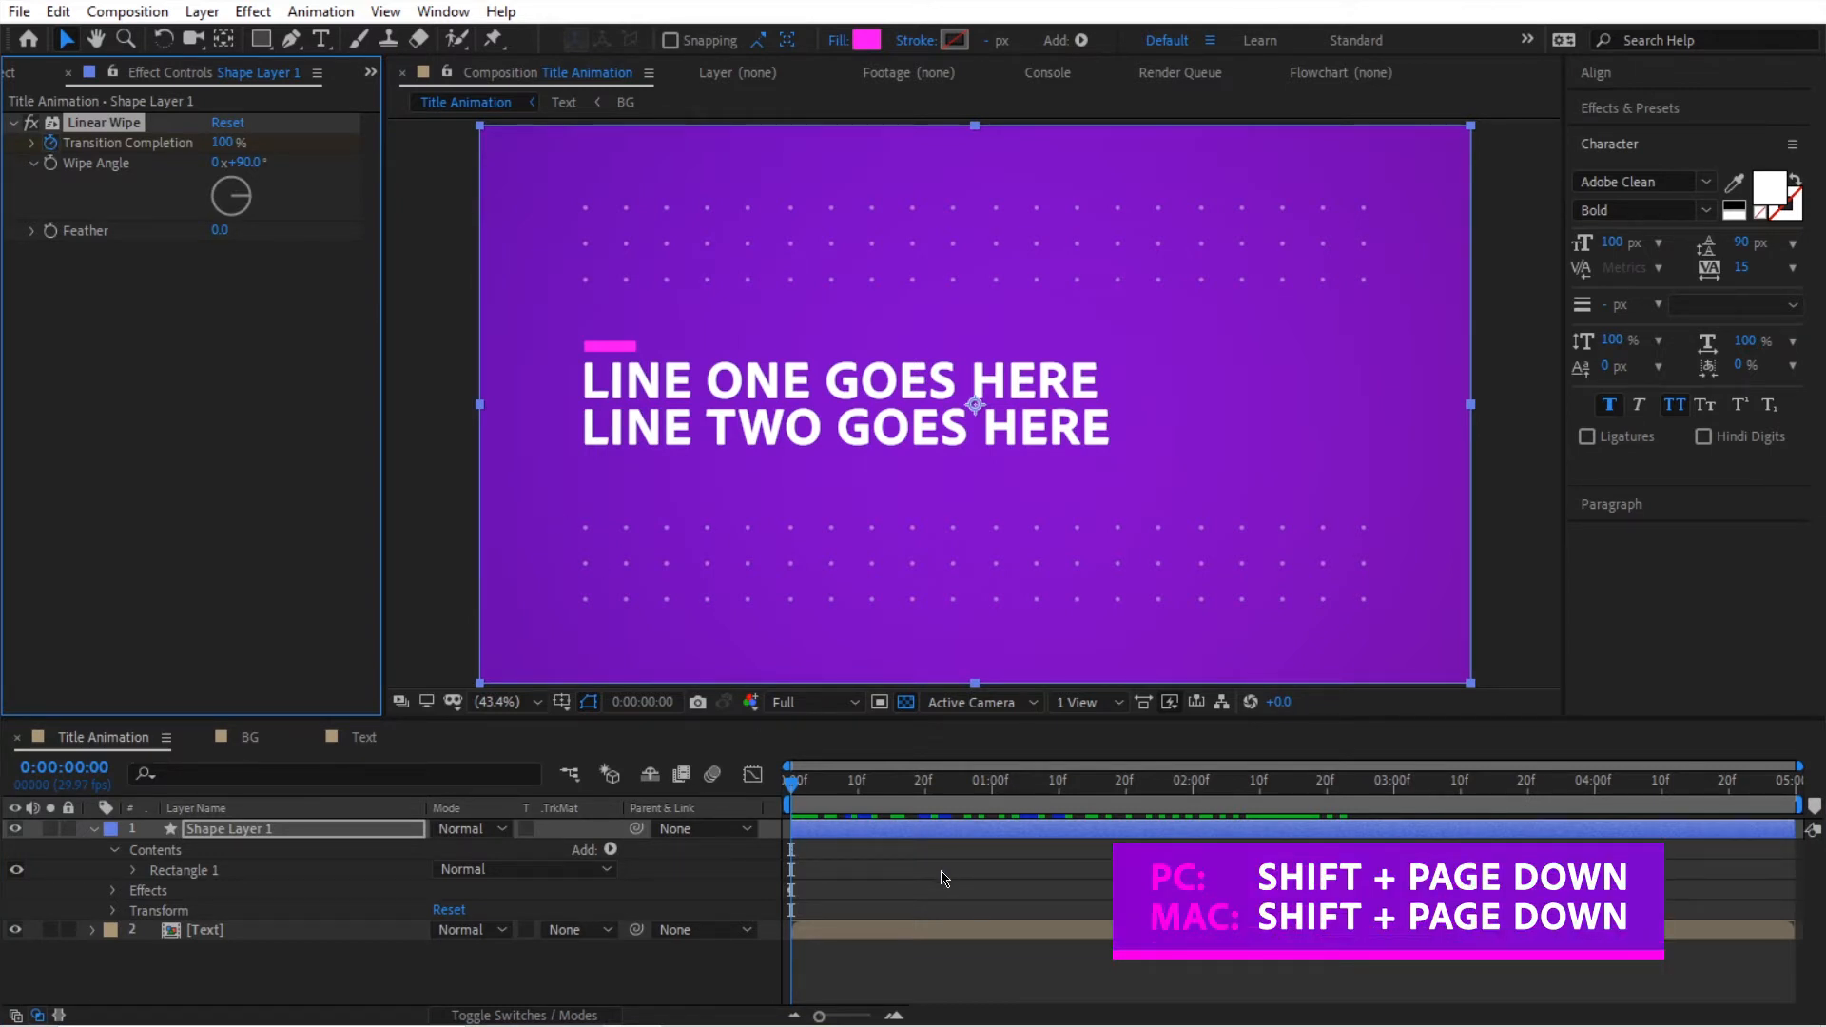
Step: Add a second Transition Completion keyframe of 0% at frame 20
key(shift+Page_Down)
key(shift+Page_Down)
click(228, 143)
text(0)
key(Return)
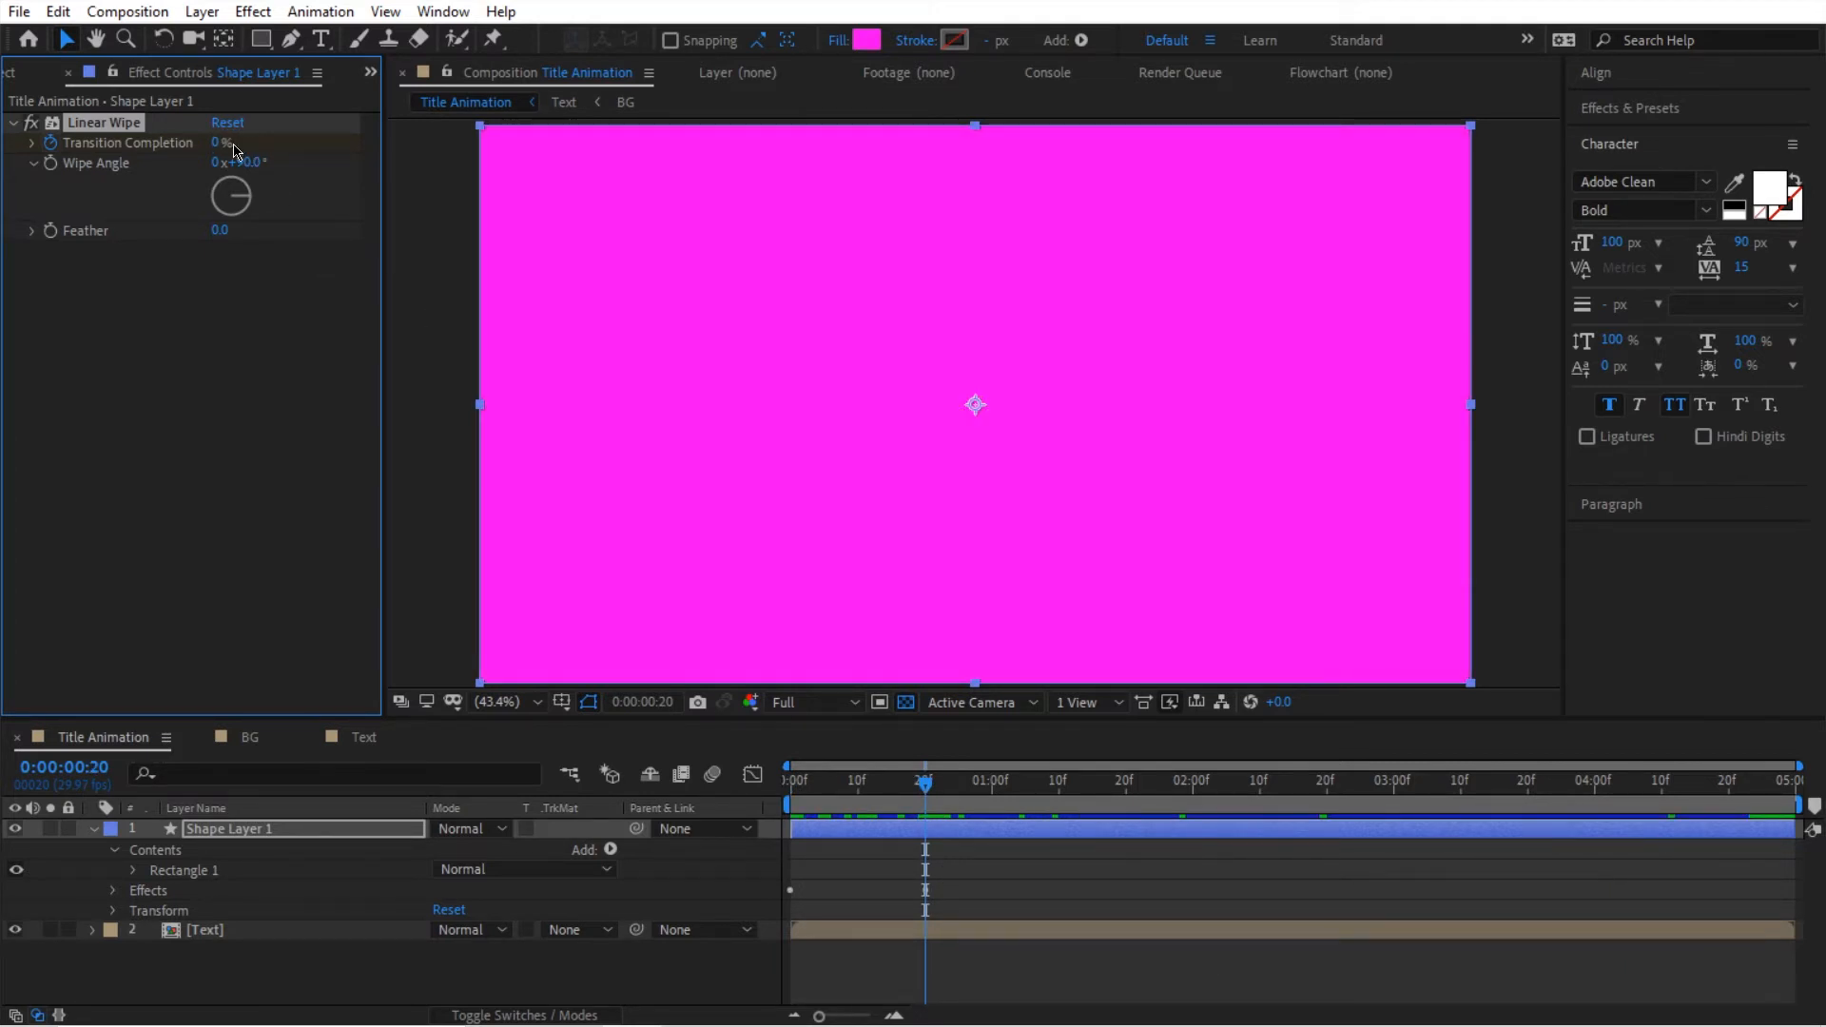
Step: Play the wipe animation repeatedly from the first frame to check its linear motion
drag(940, 790, 792, 795)
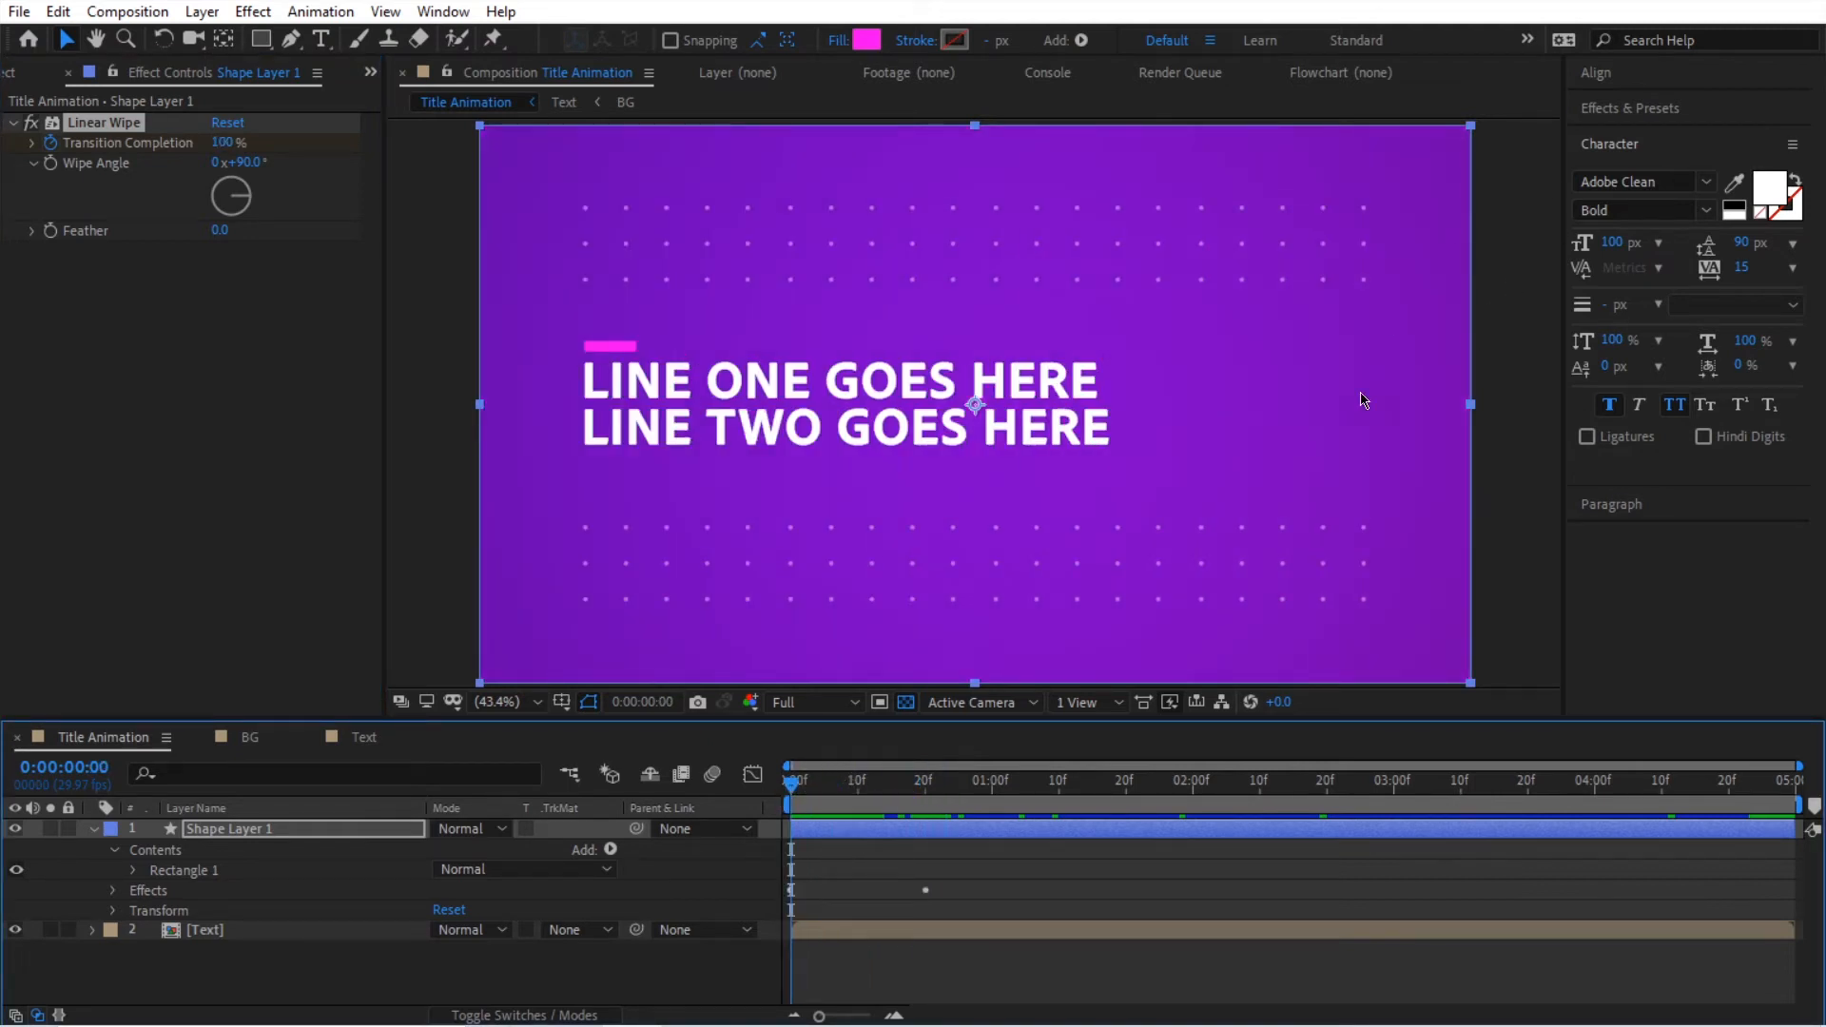
key(space)
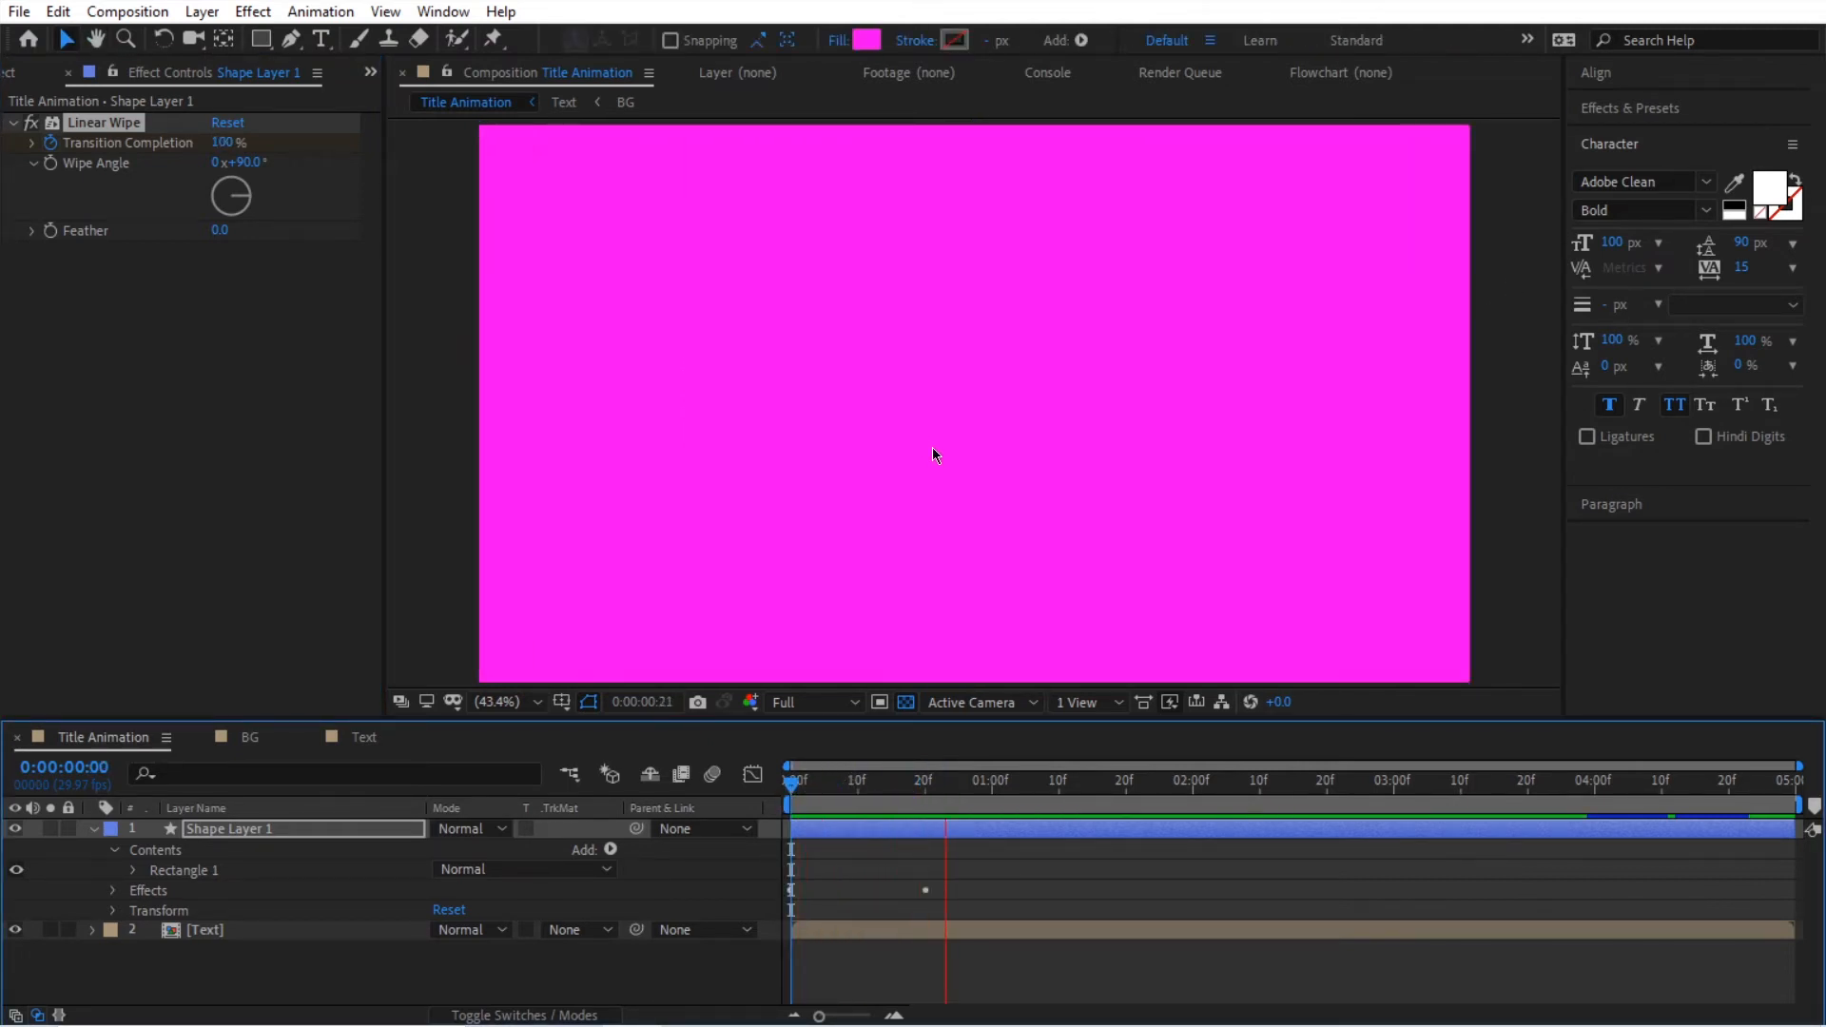
key(space)
key(space)
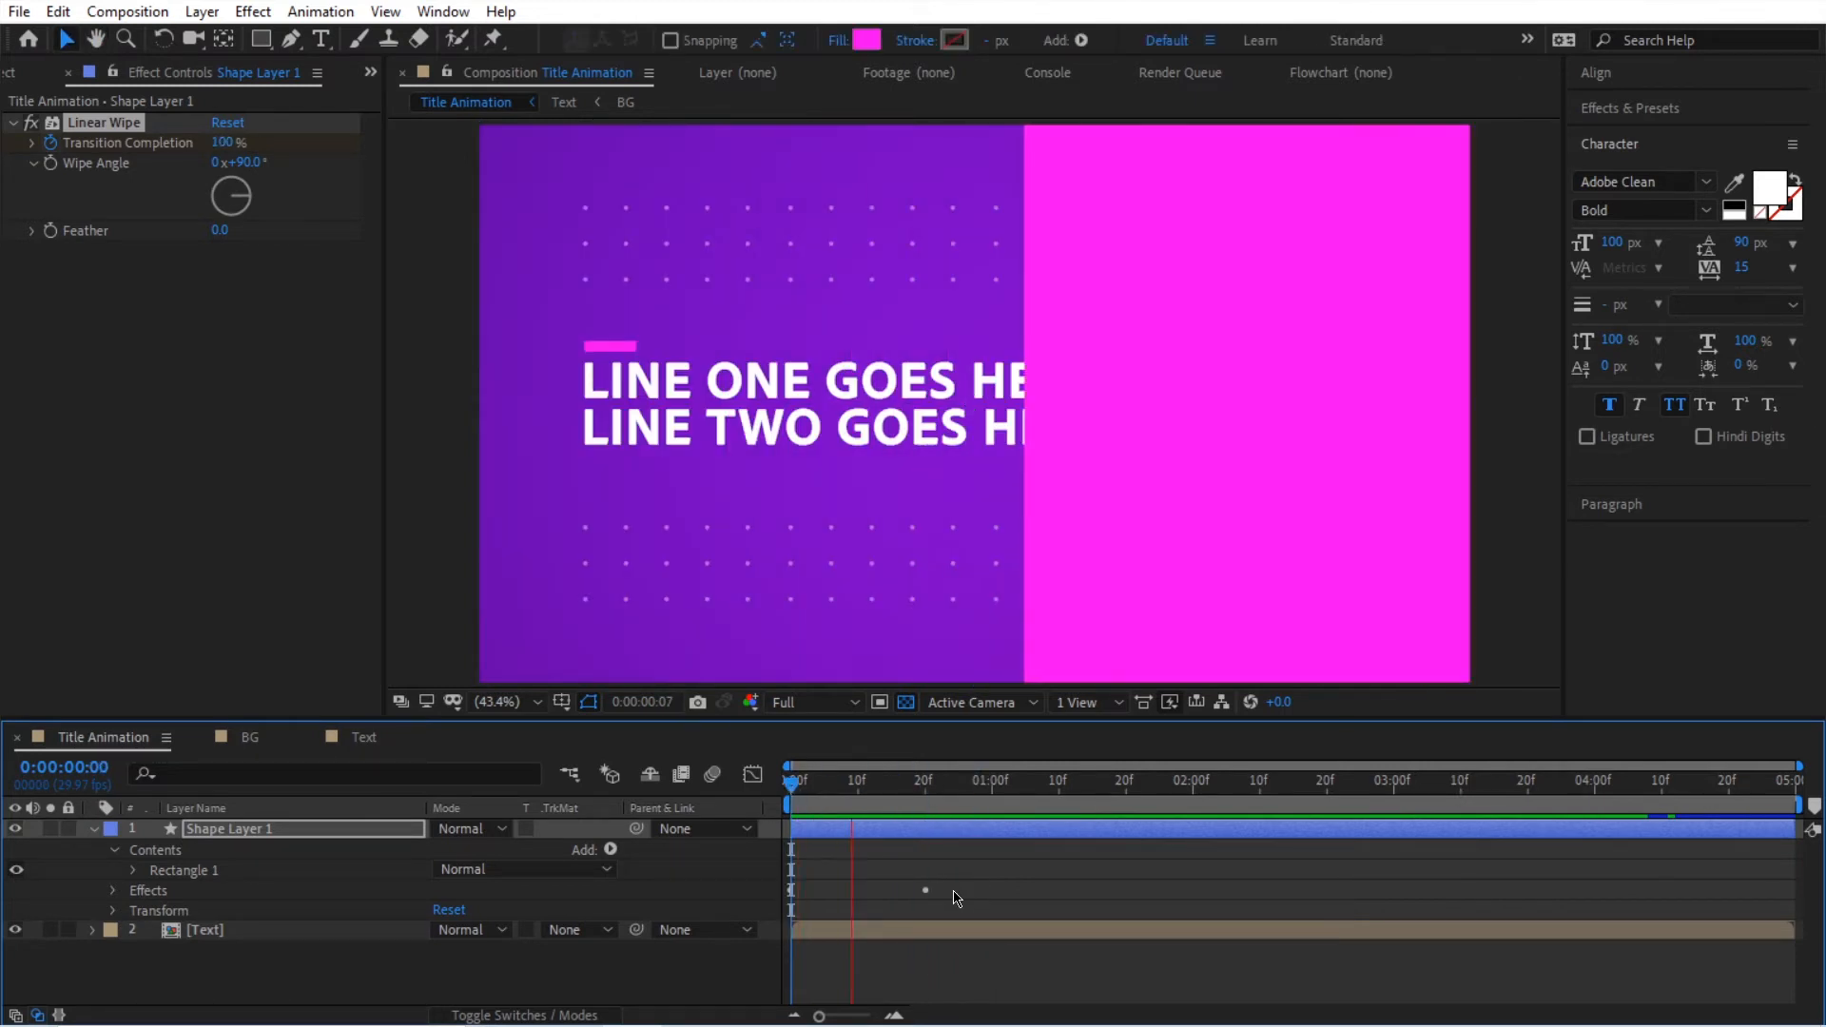
key(space)
drag(918, 793, 785, 799)
key(space)
key(space)
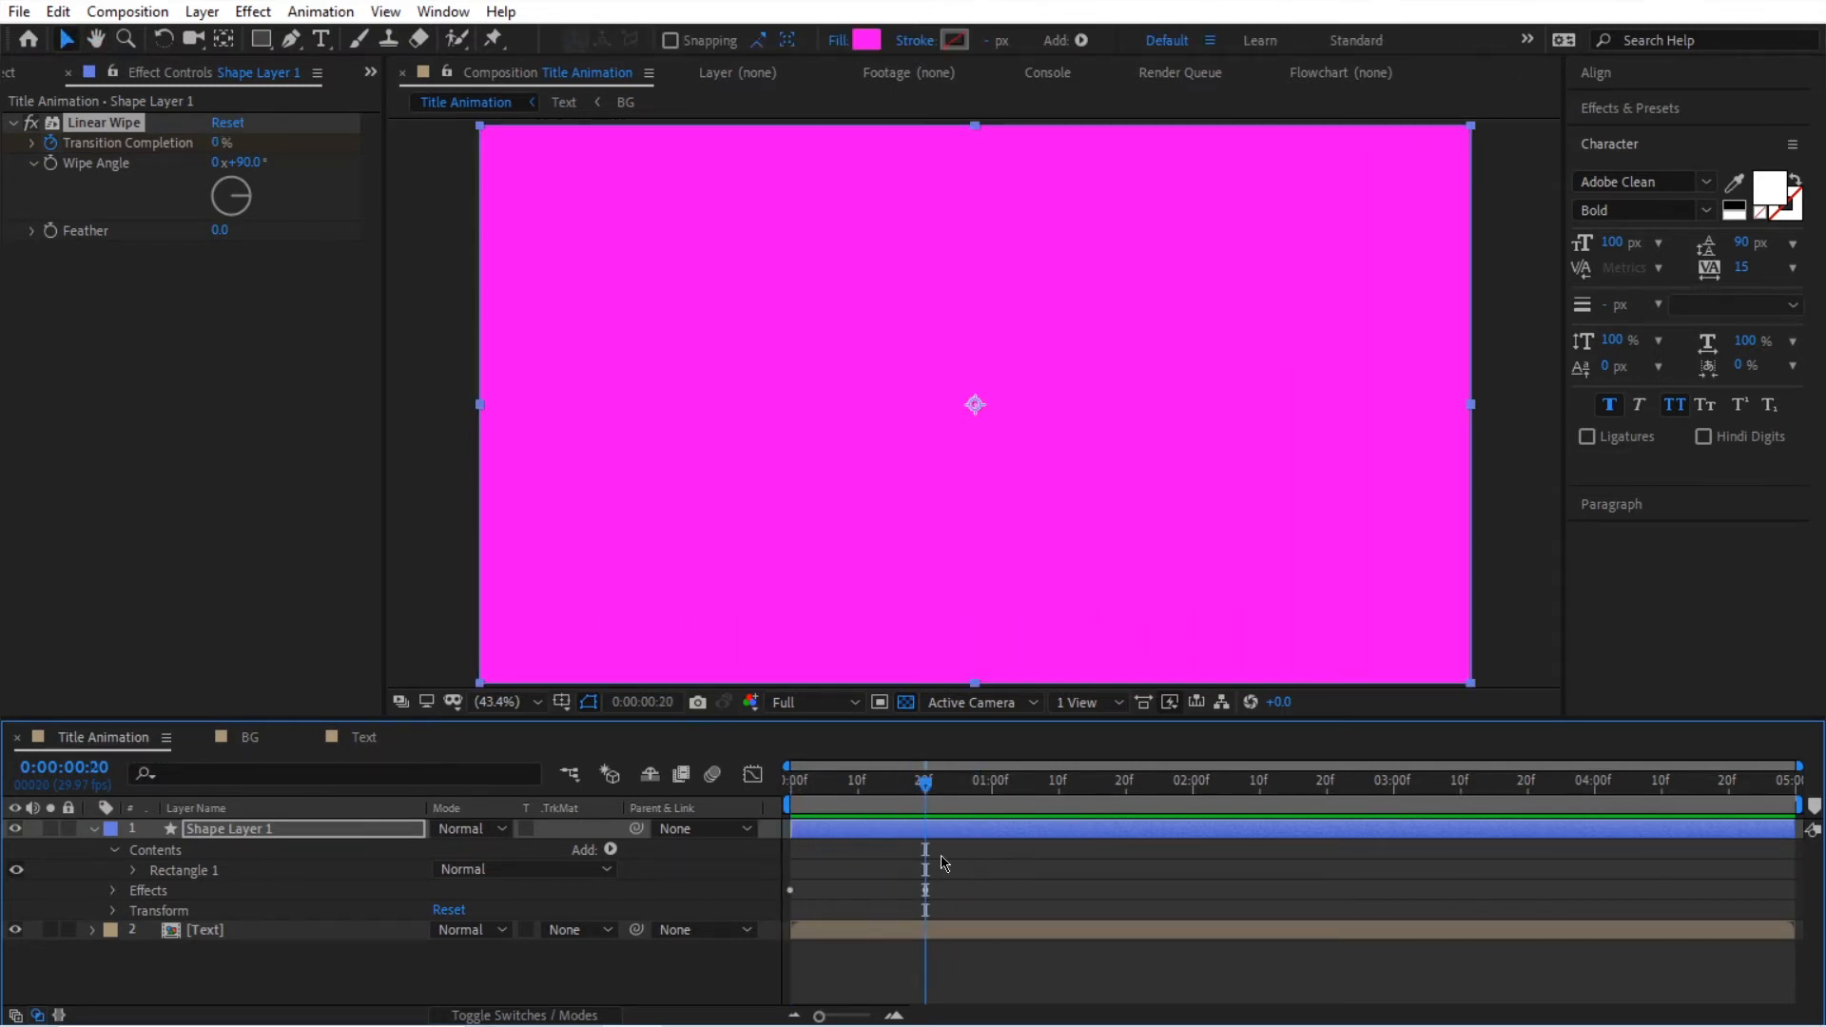
Step: Reveal only the shape layer's keyframed properties in the timeline and replay the wipe from the first frame
click(938, 835)
key(u)
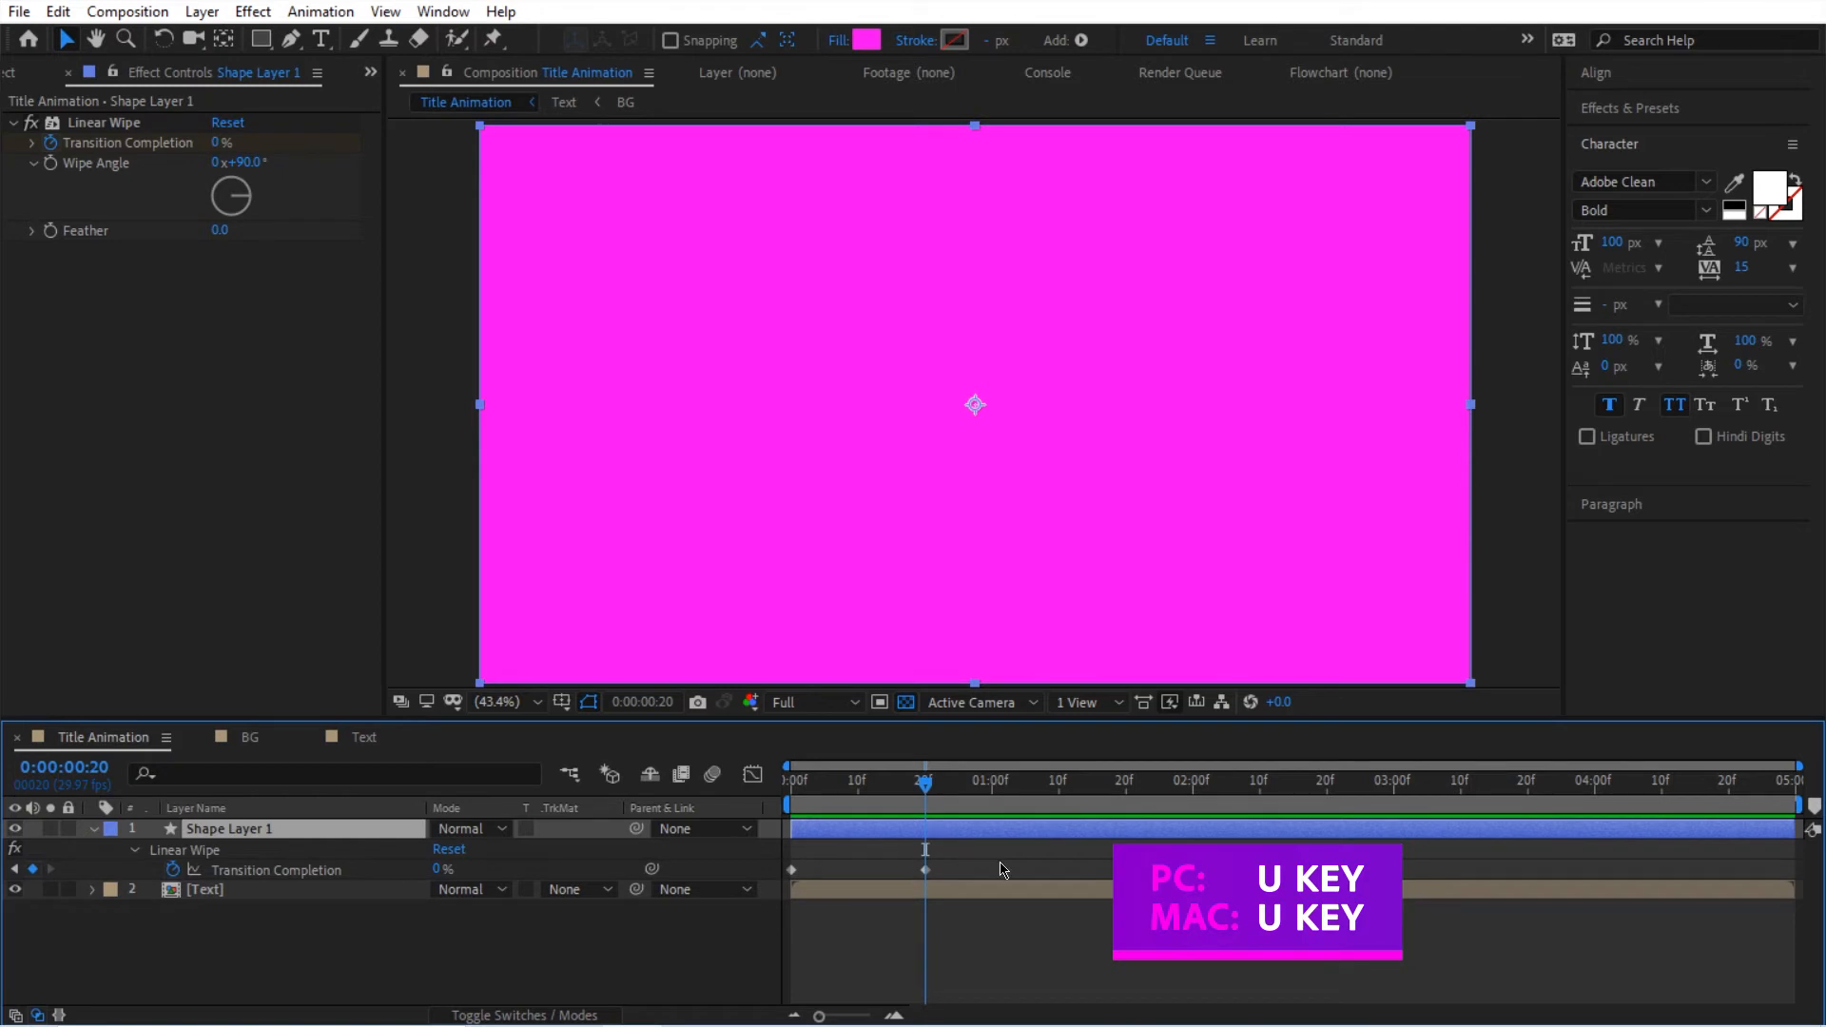
drag(927, 813, 791, 808)
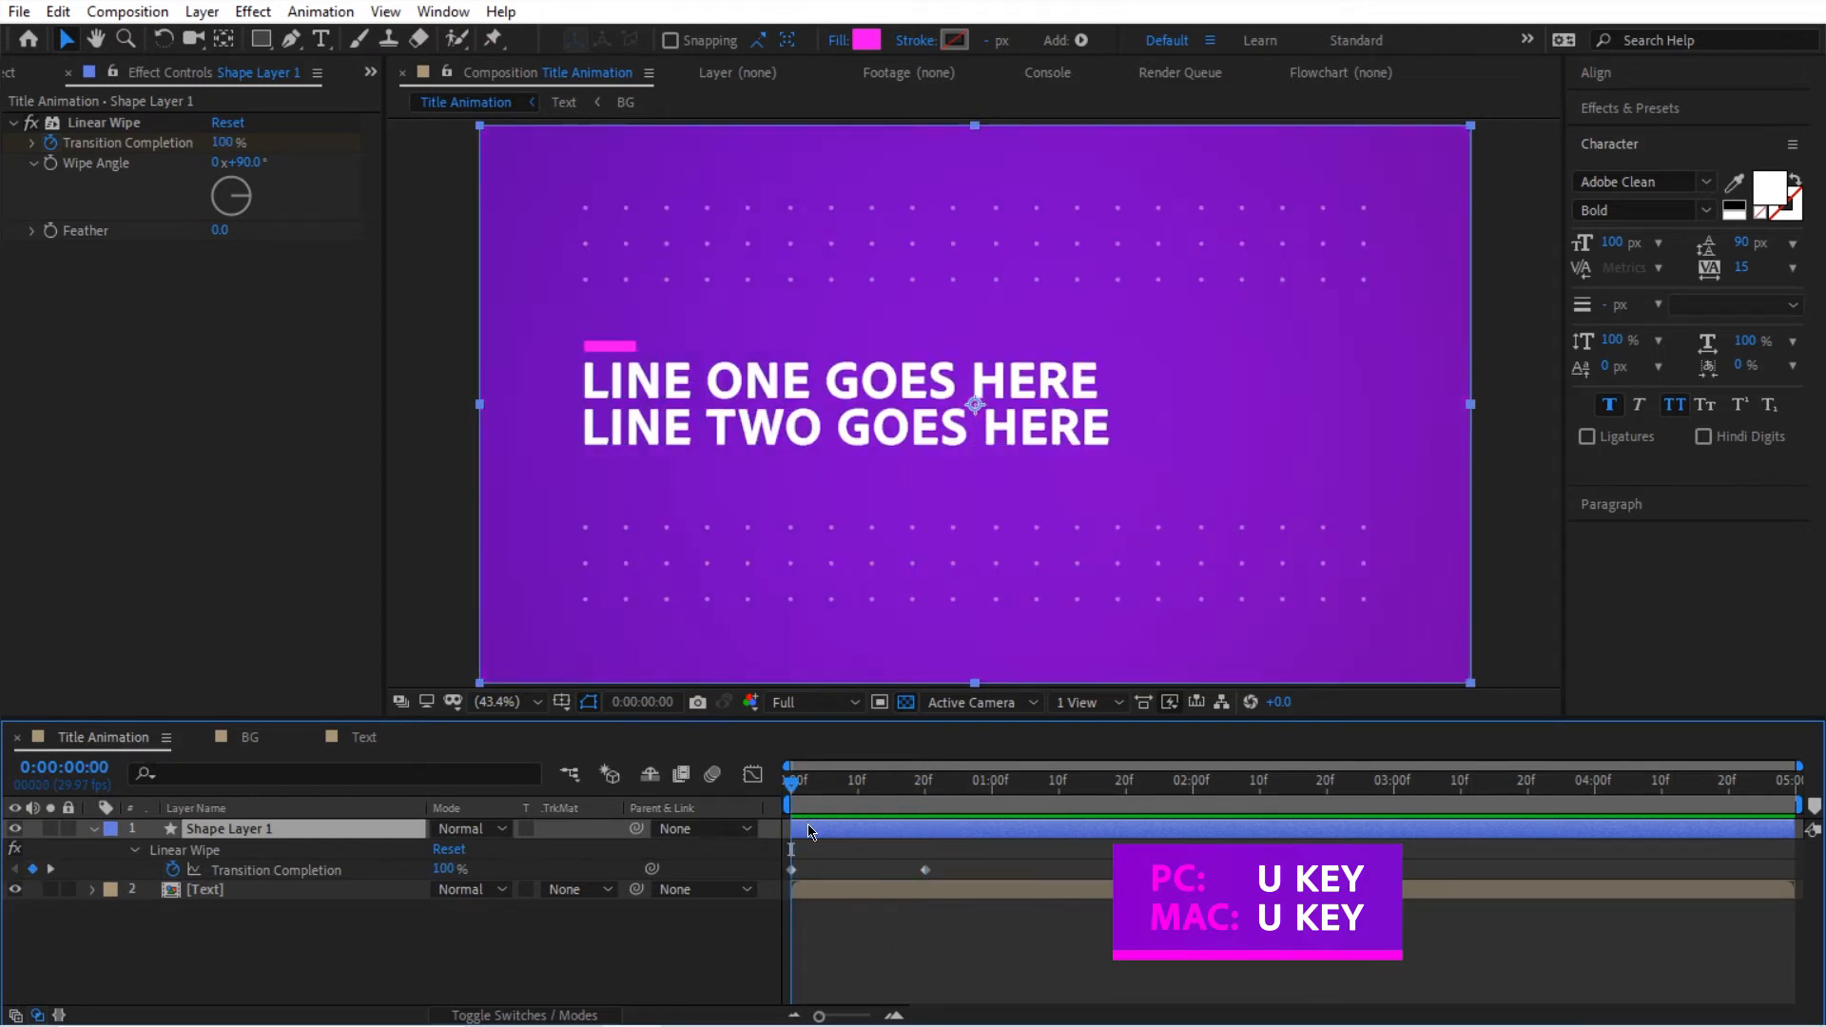
key(space)
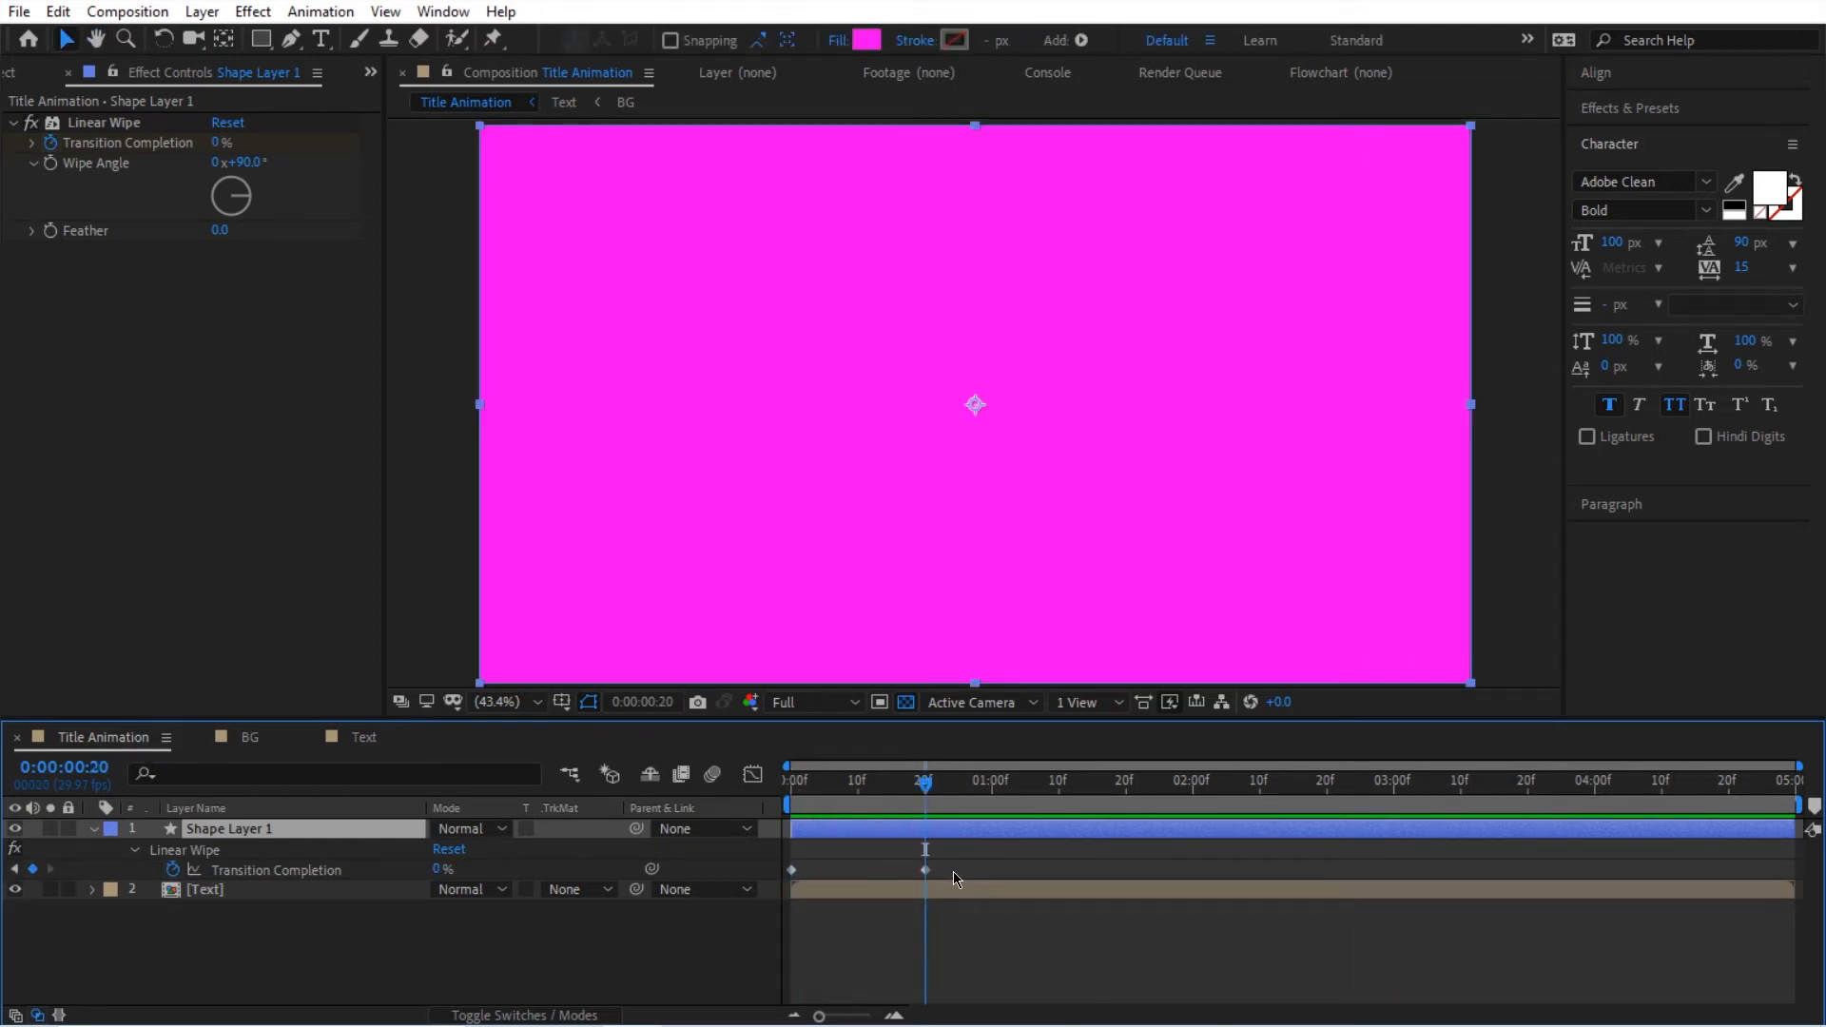
drag(919, 806, 787, 792)
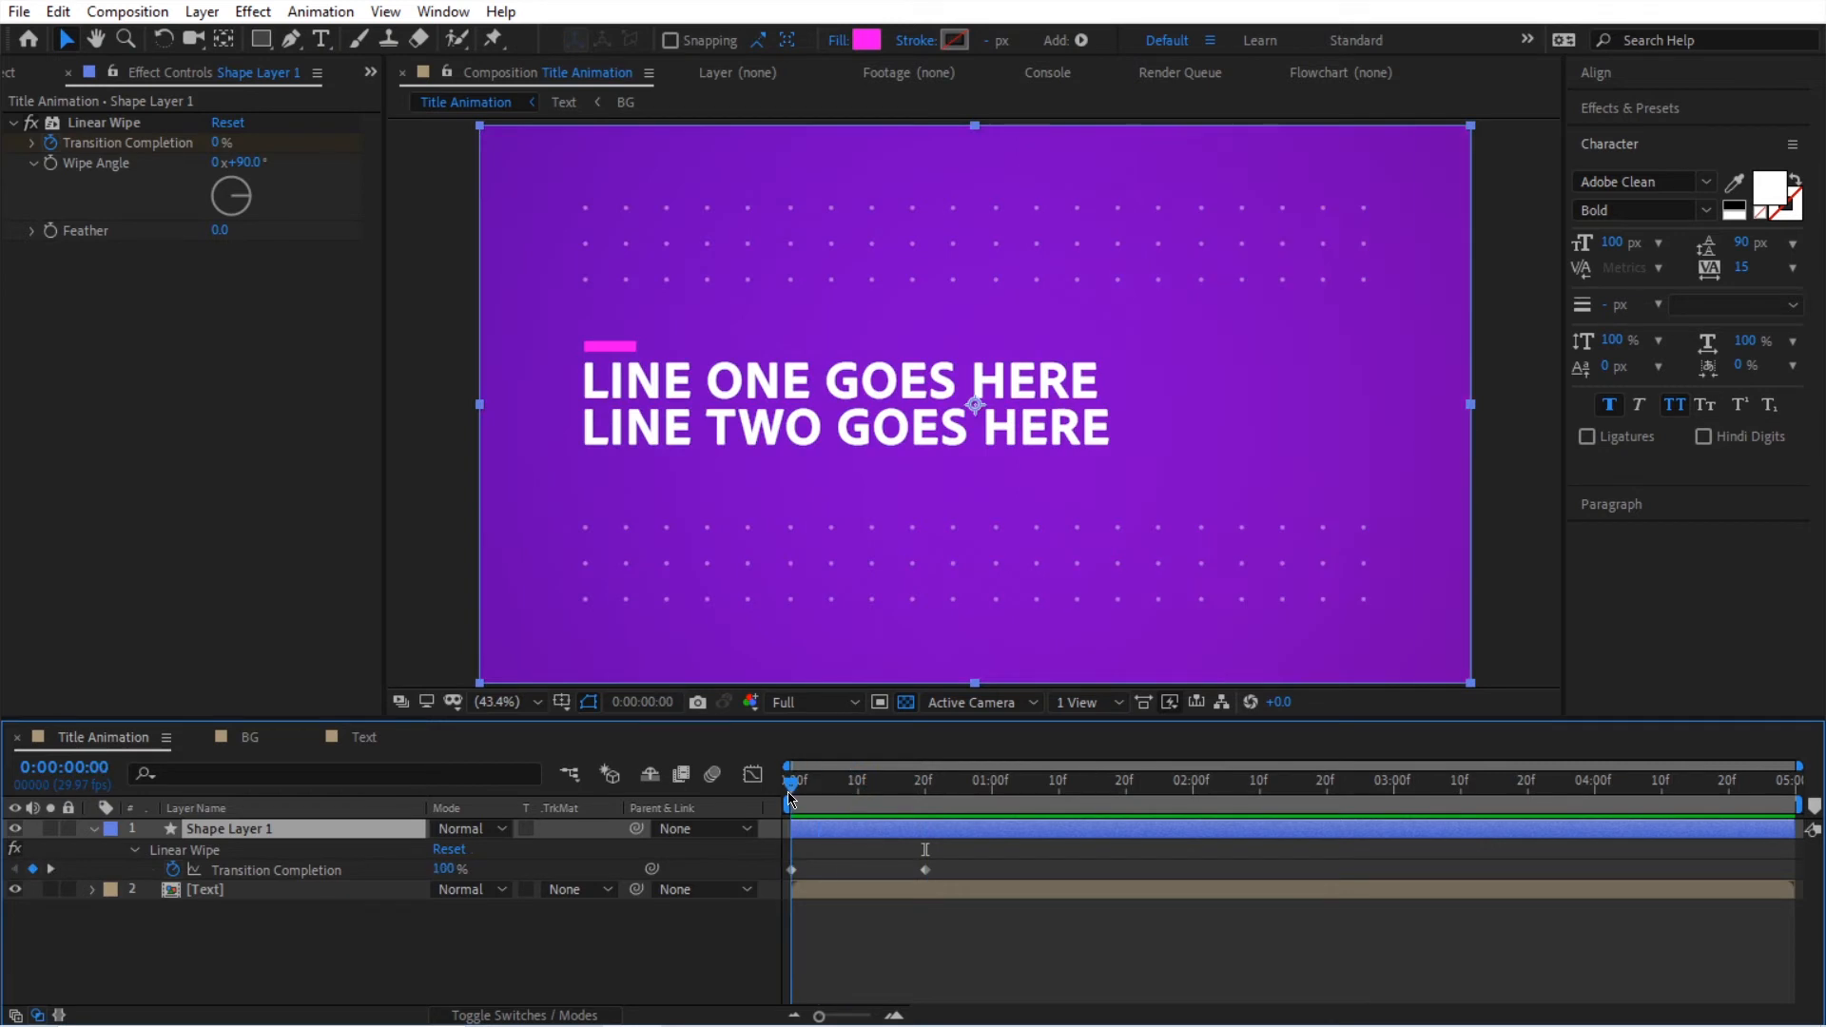
Step: Set the first Transition Completion keyframe's outgoing velocity to 0 percent/sec with 100% influence
click(789, 870)
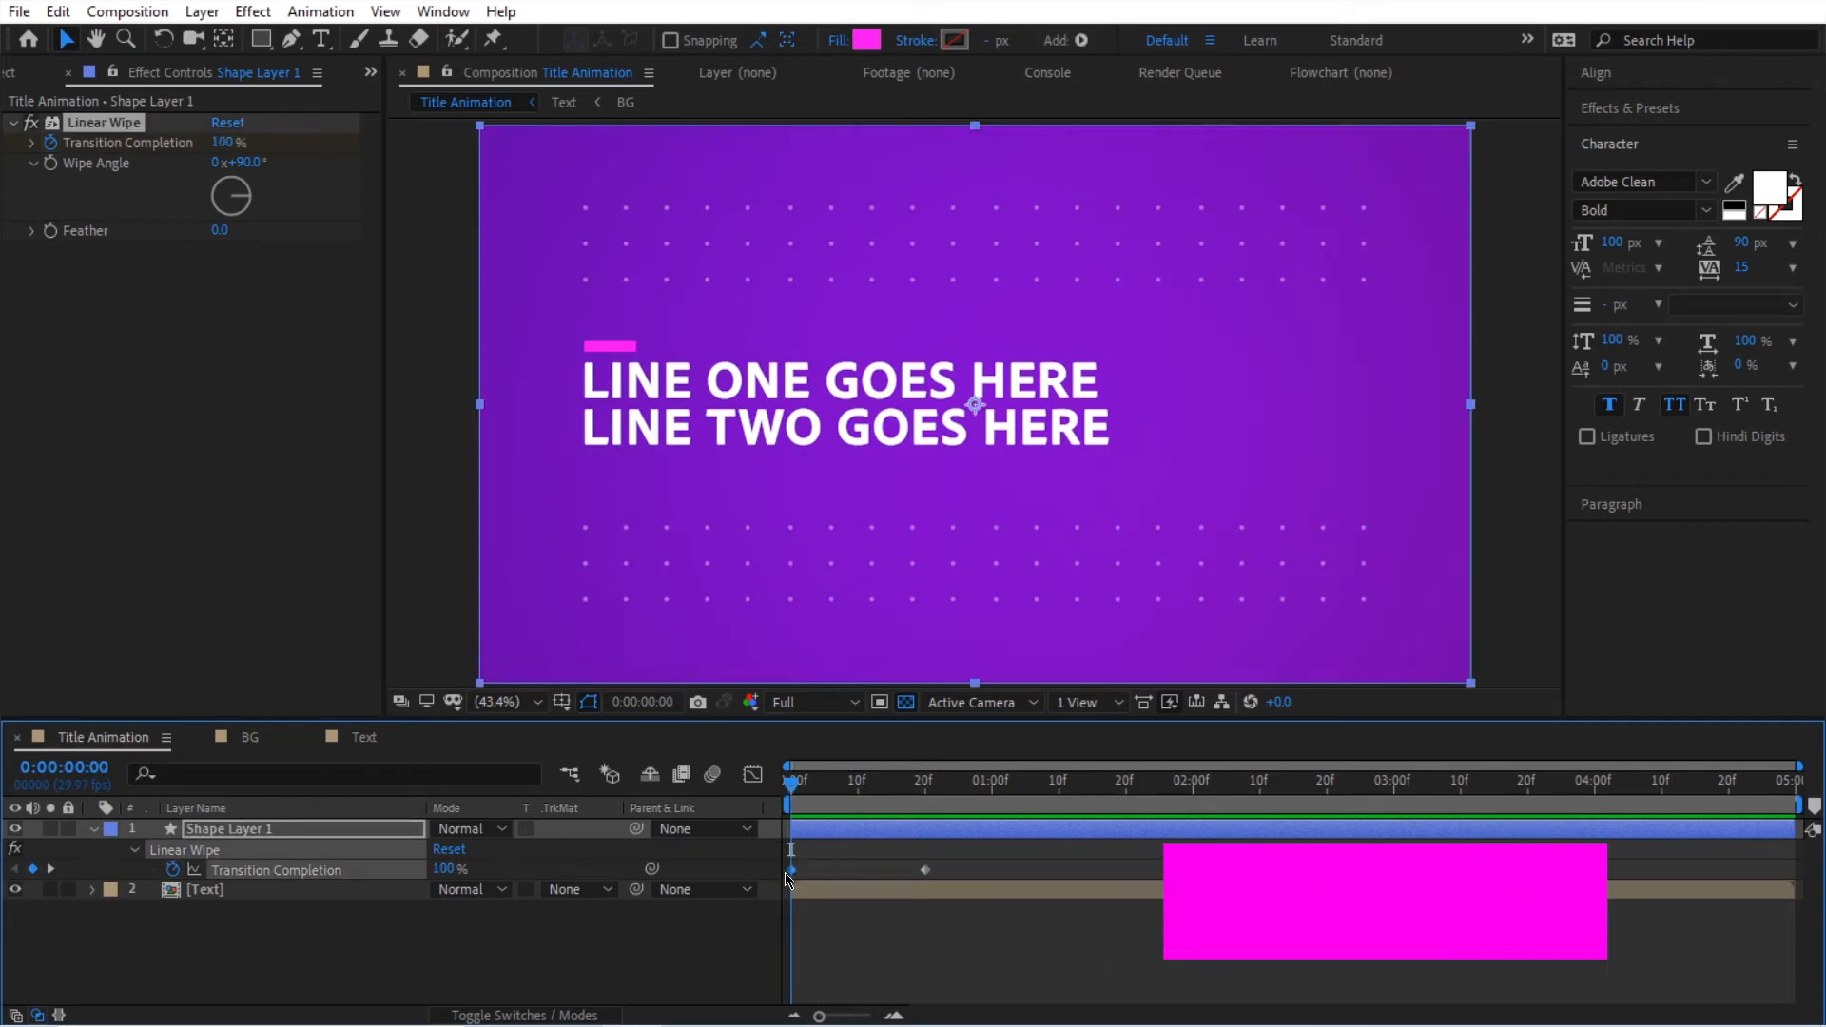
key(ctrl+shift+k)
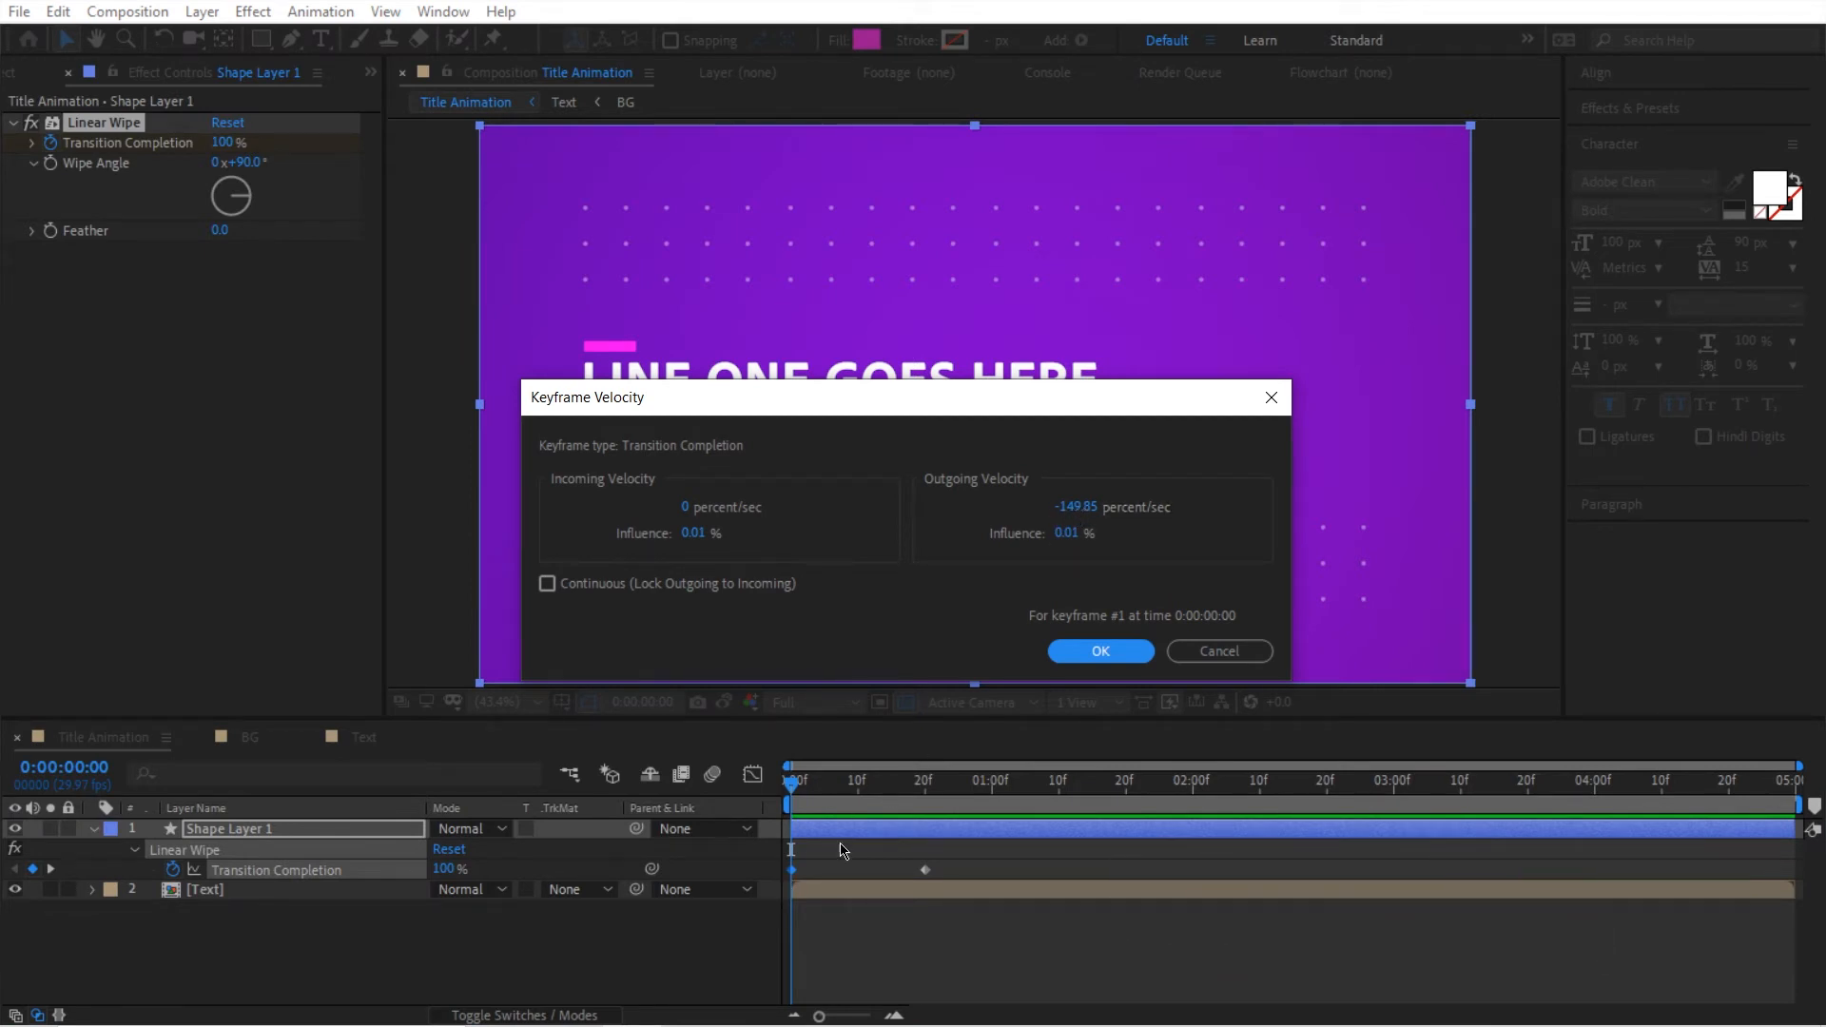
click(1075, 507)
text(0)
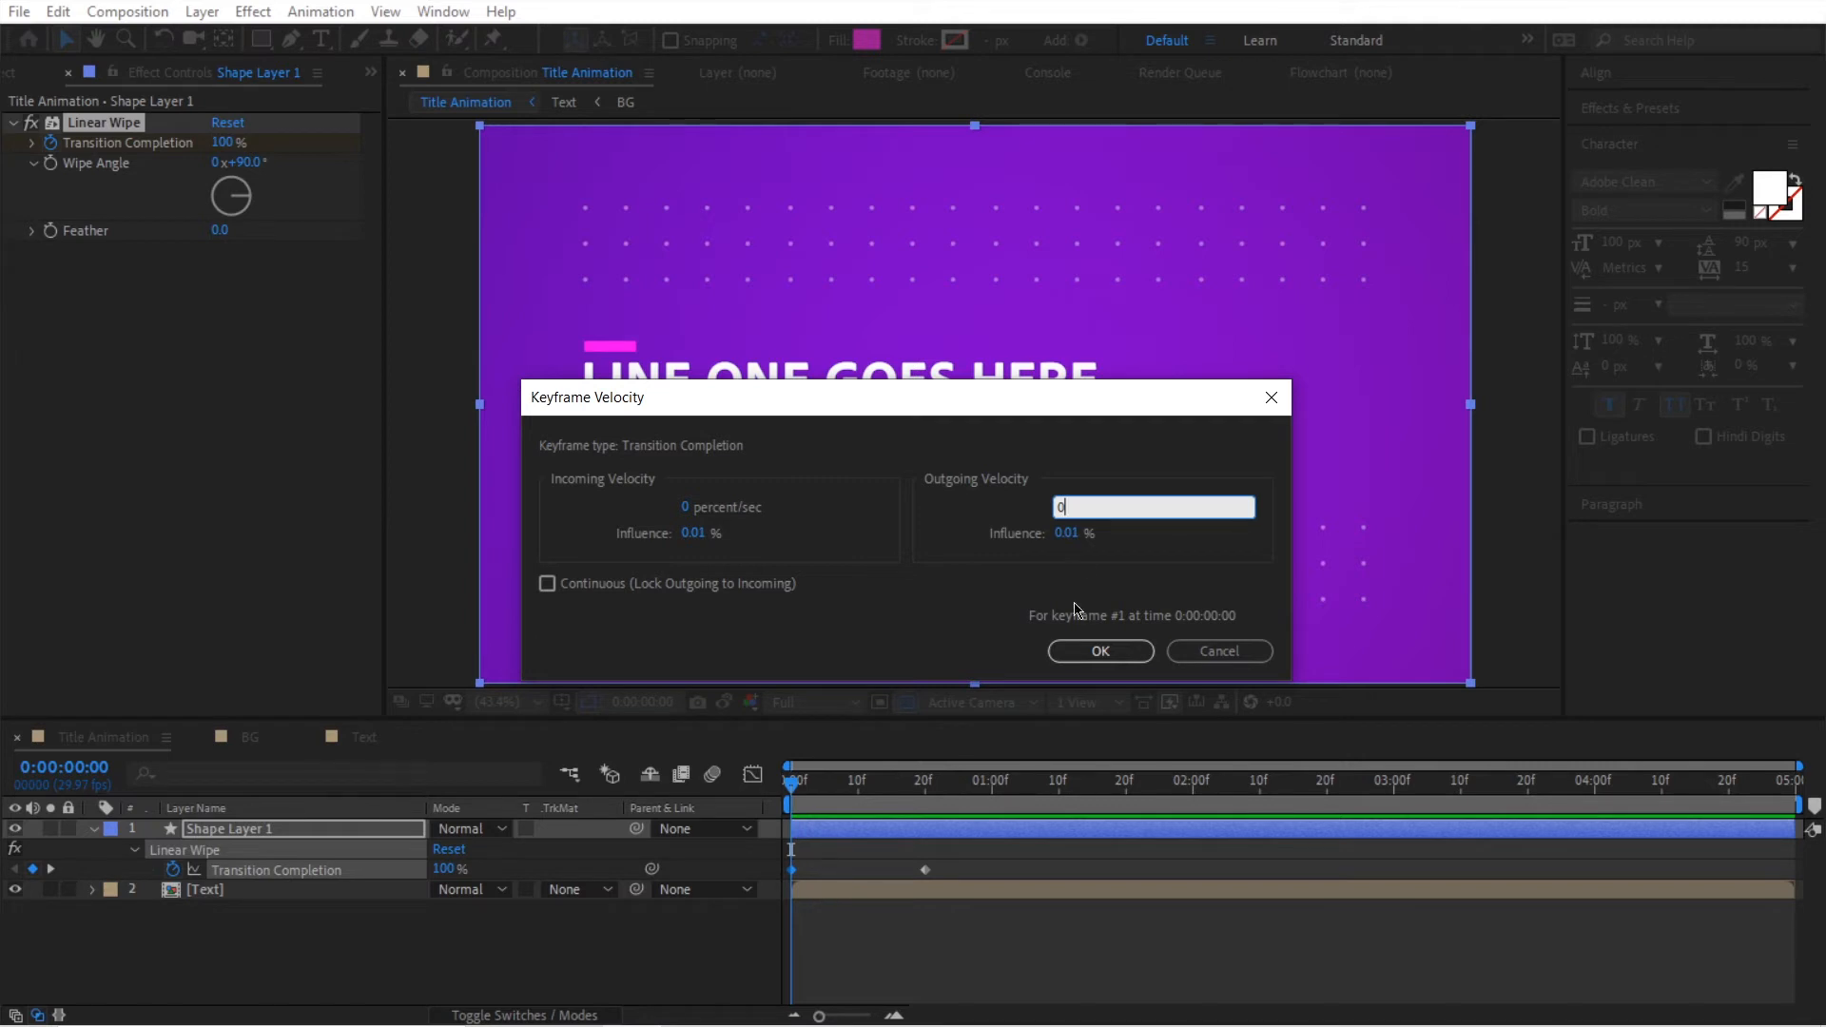
click(1065, 534)
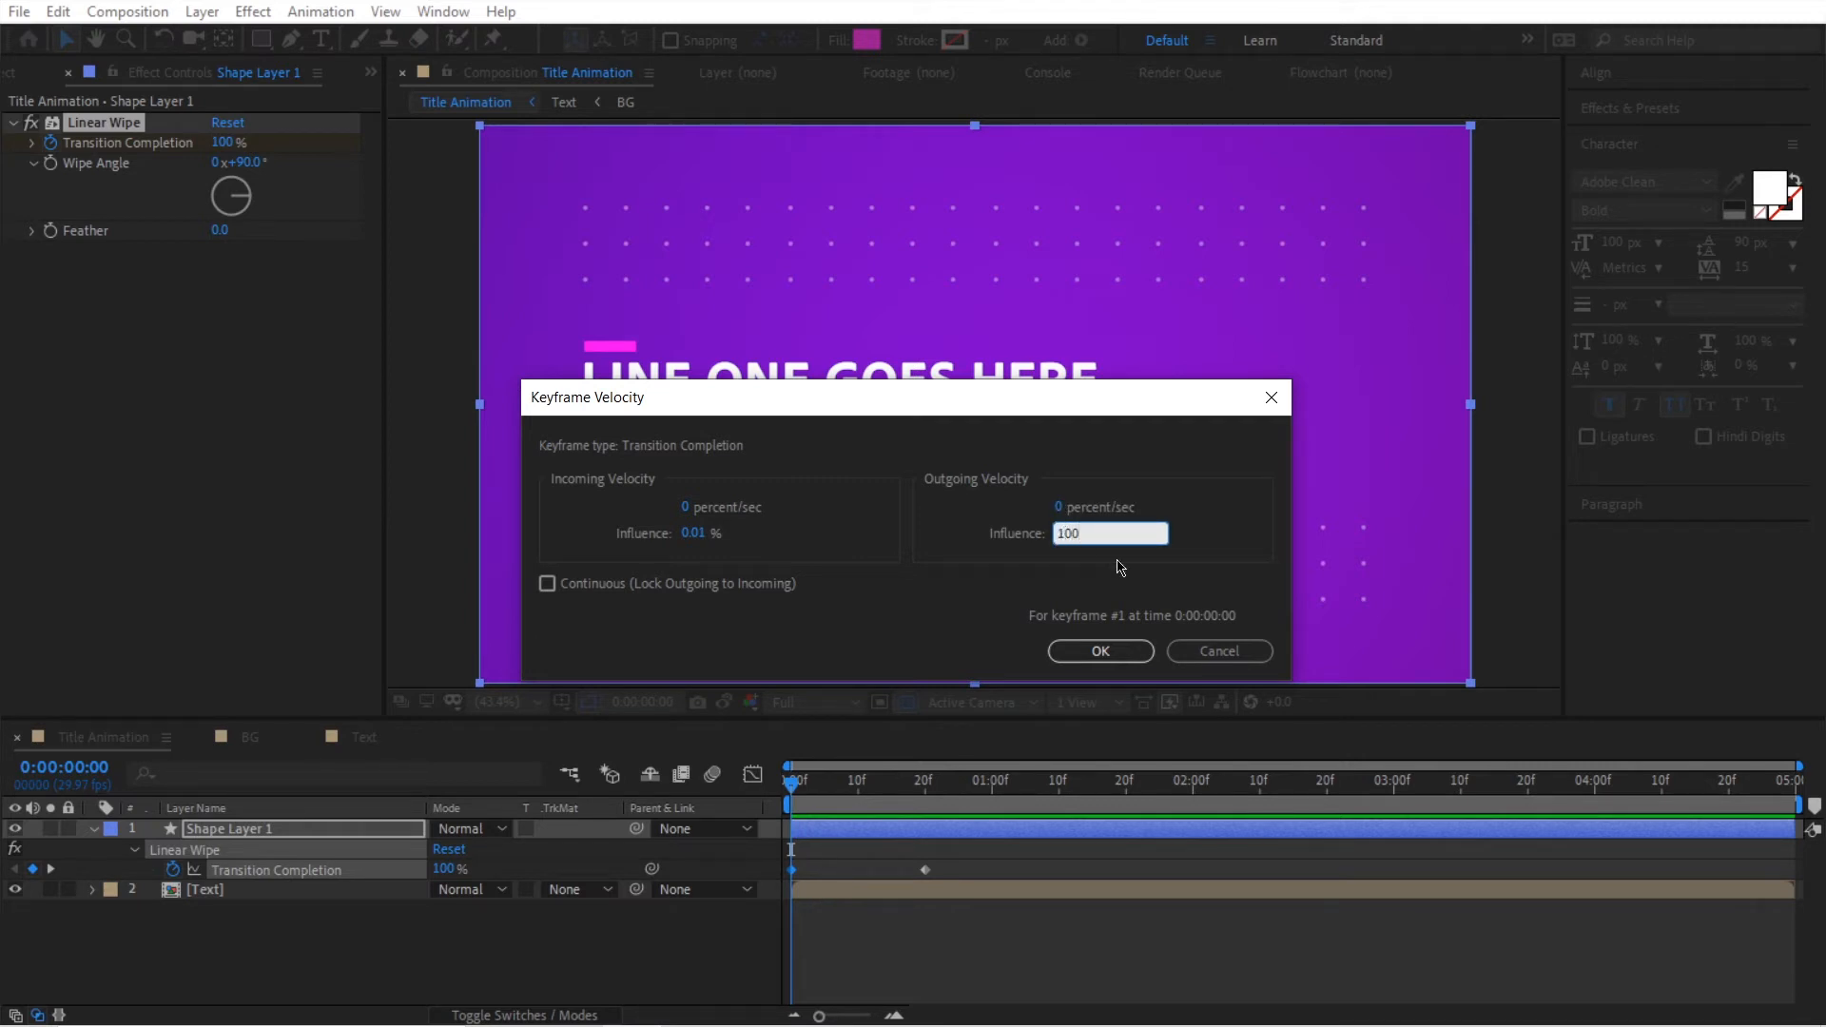
click(1105, 651)
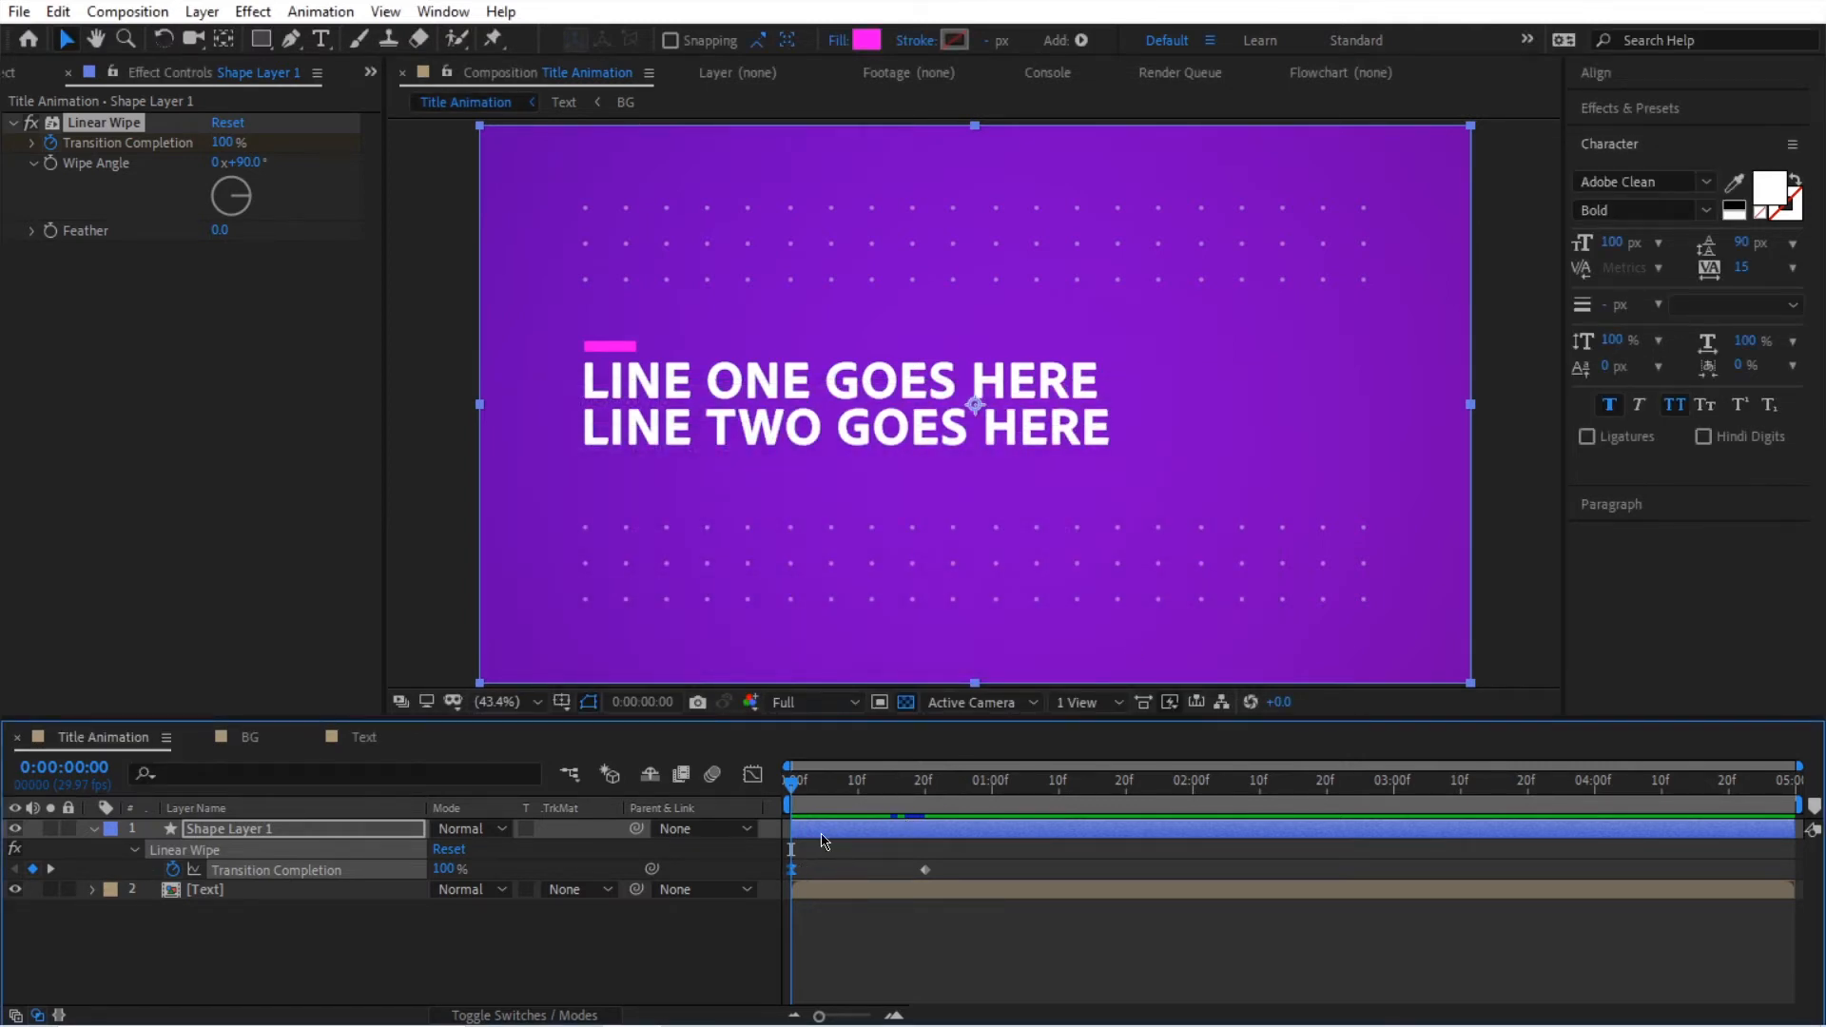
Step: Play the wipe from the first frame to check the eased start
mouse_move(792, 789)
mouse_down()
mouse_move(923, 795)
mouse_move(790, 797)
mouse_up()
key(space)
key(space)
key(space)
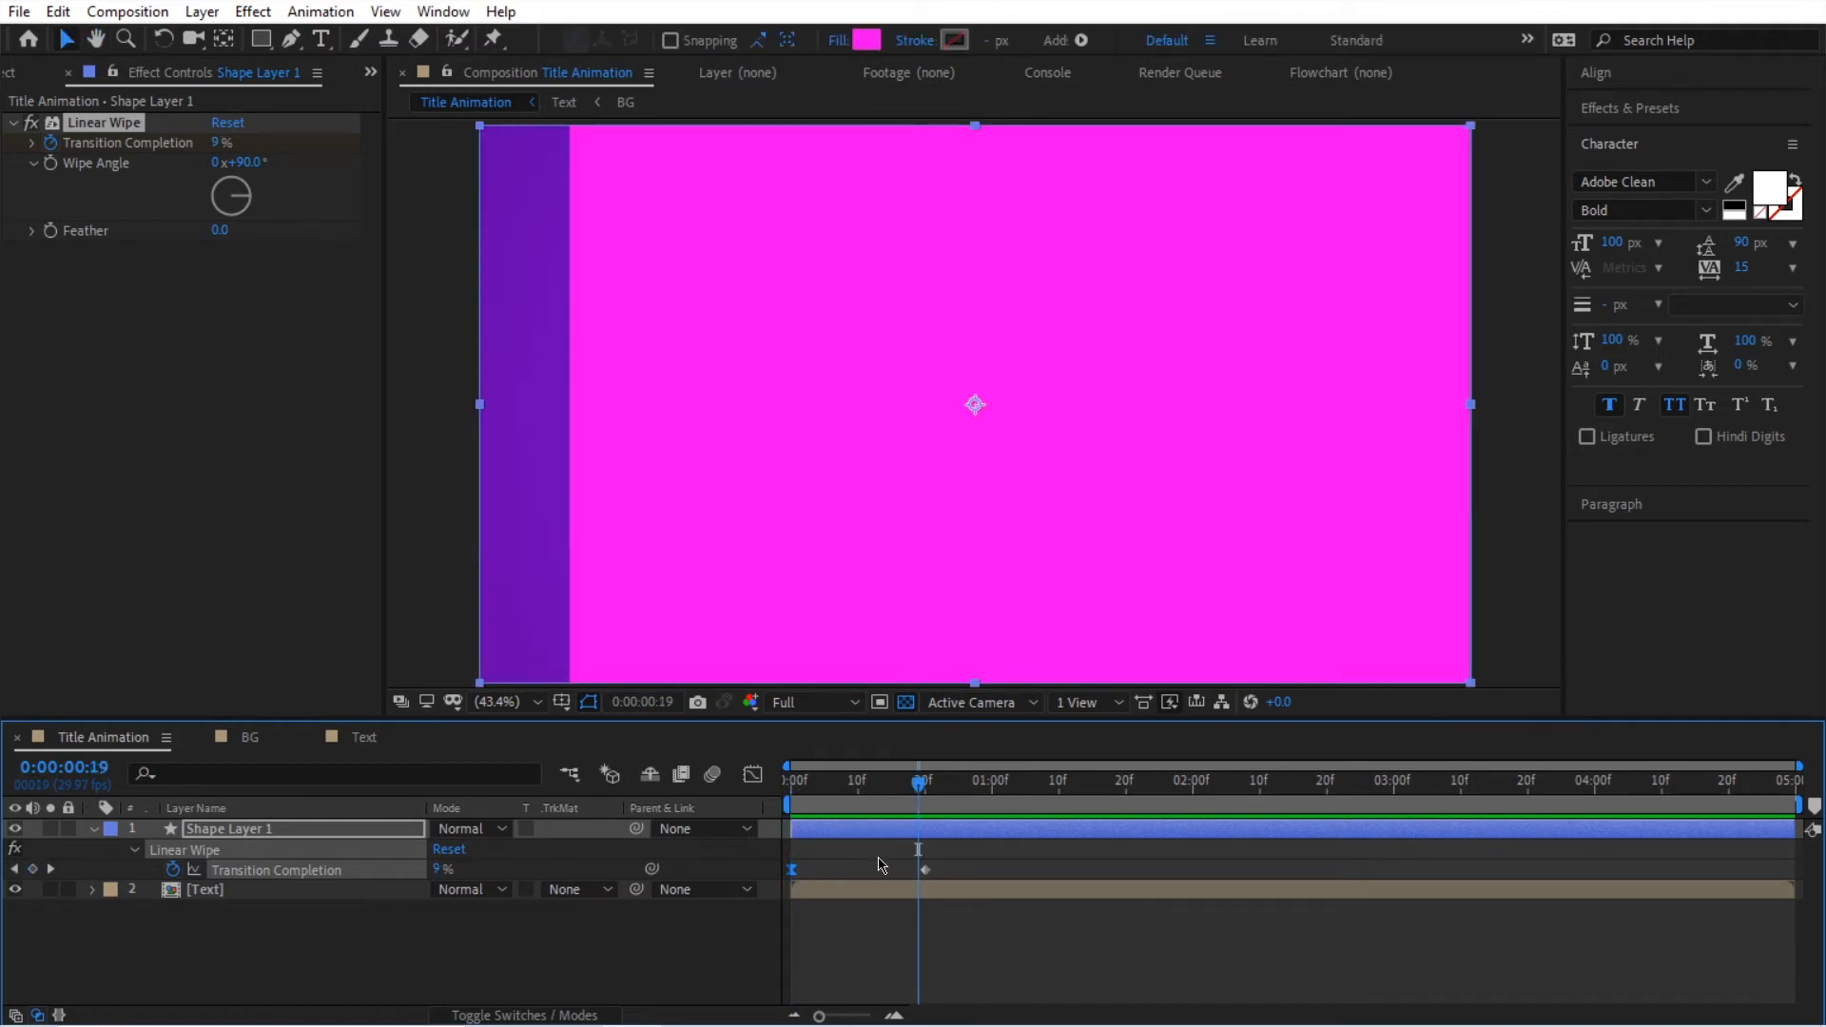
Step: Set the second Transition Completion keyframe's incoming velocity to 0 percent/sec with 65% influence
click(927, 870)
key(ctrl+shift+k)
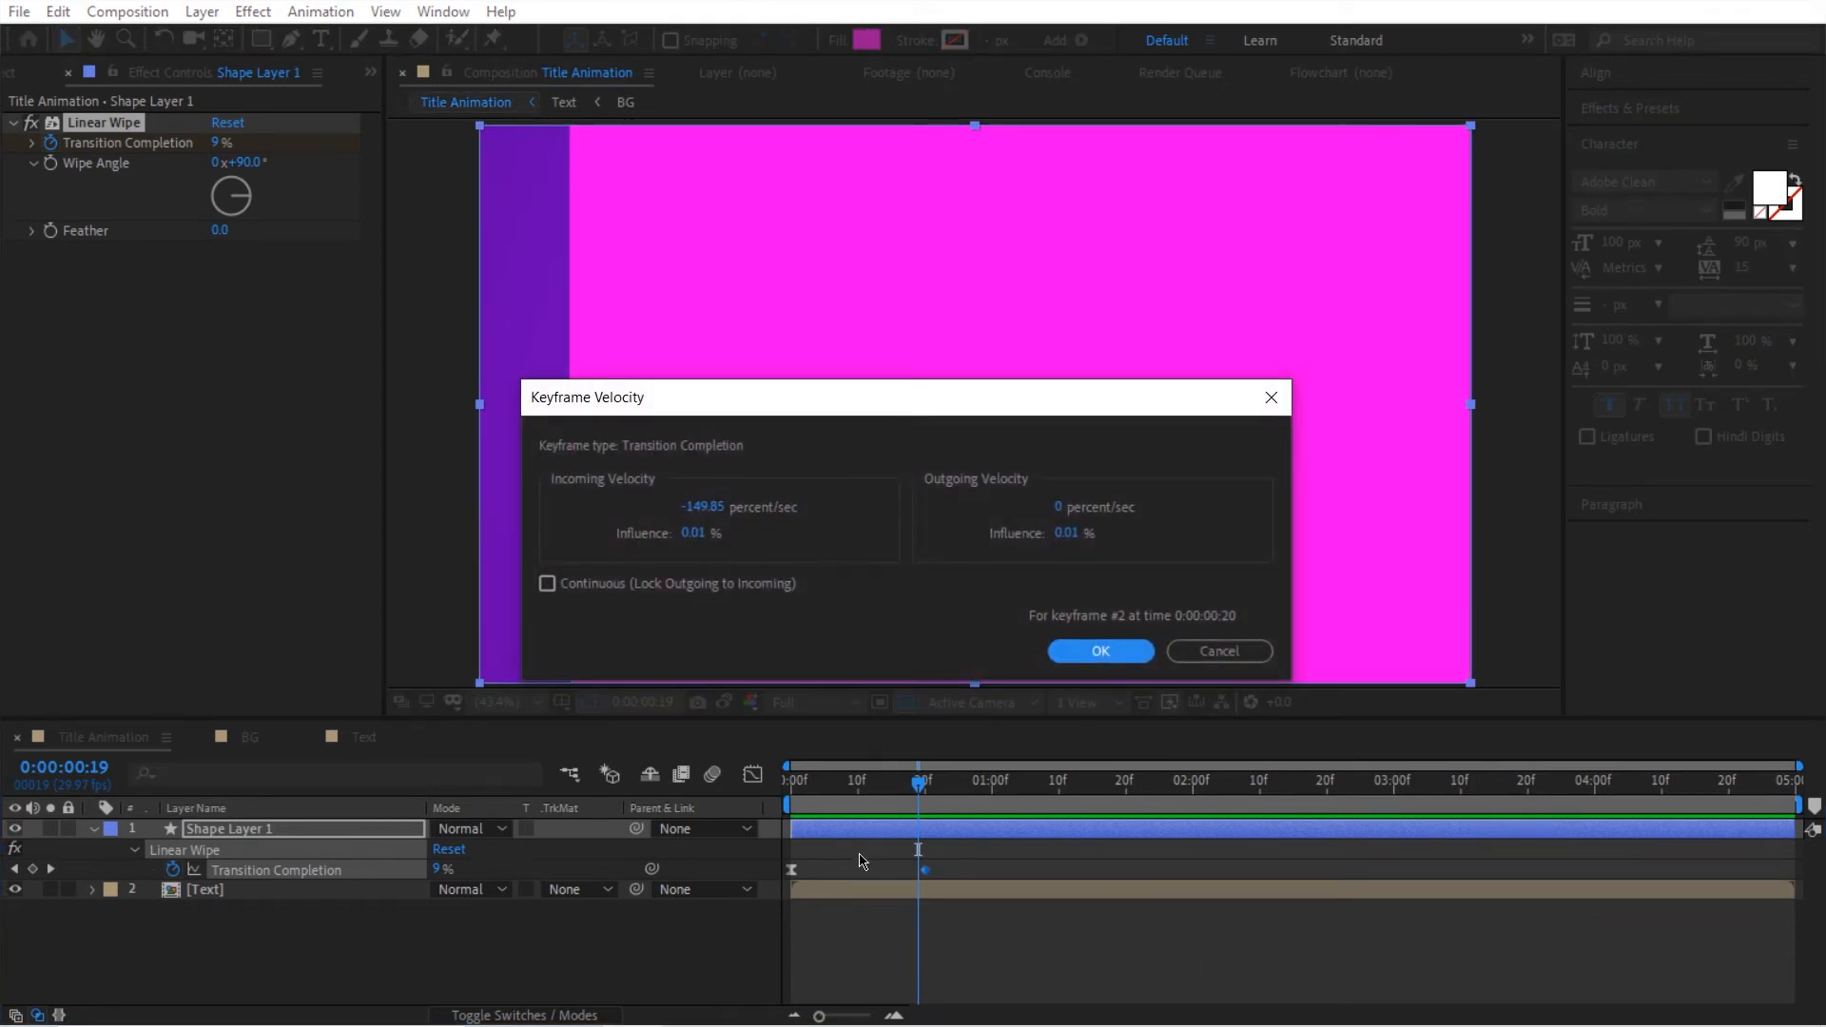
click(704, 511)
text(0)
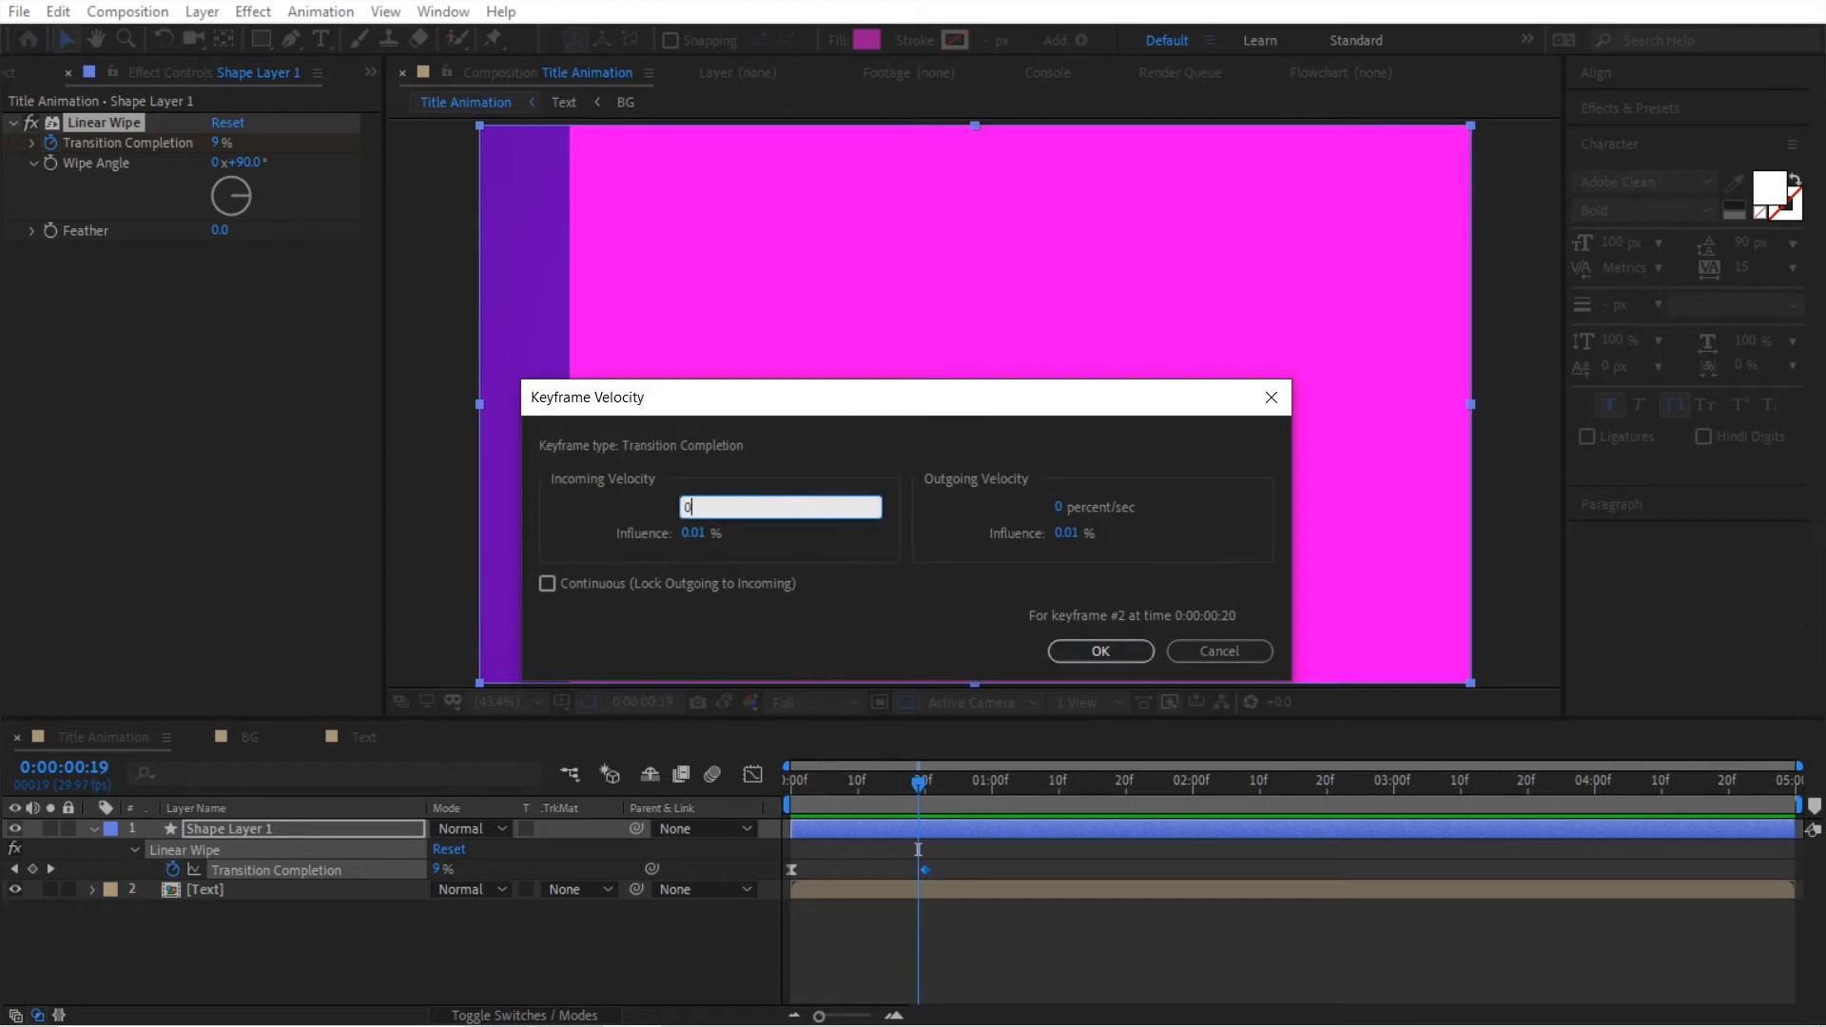
click(688, 535)
text(85)
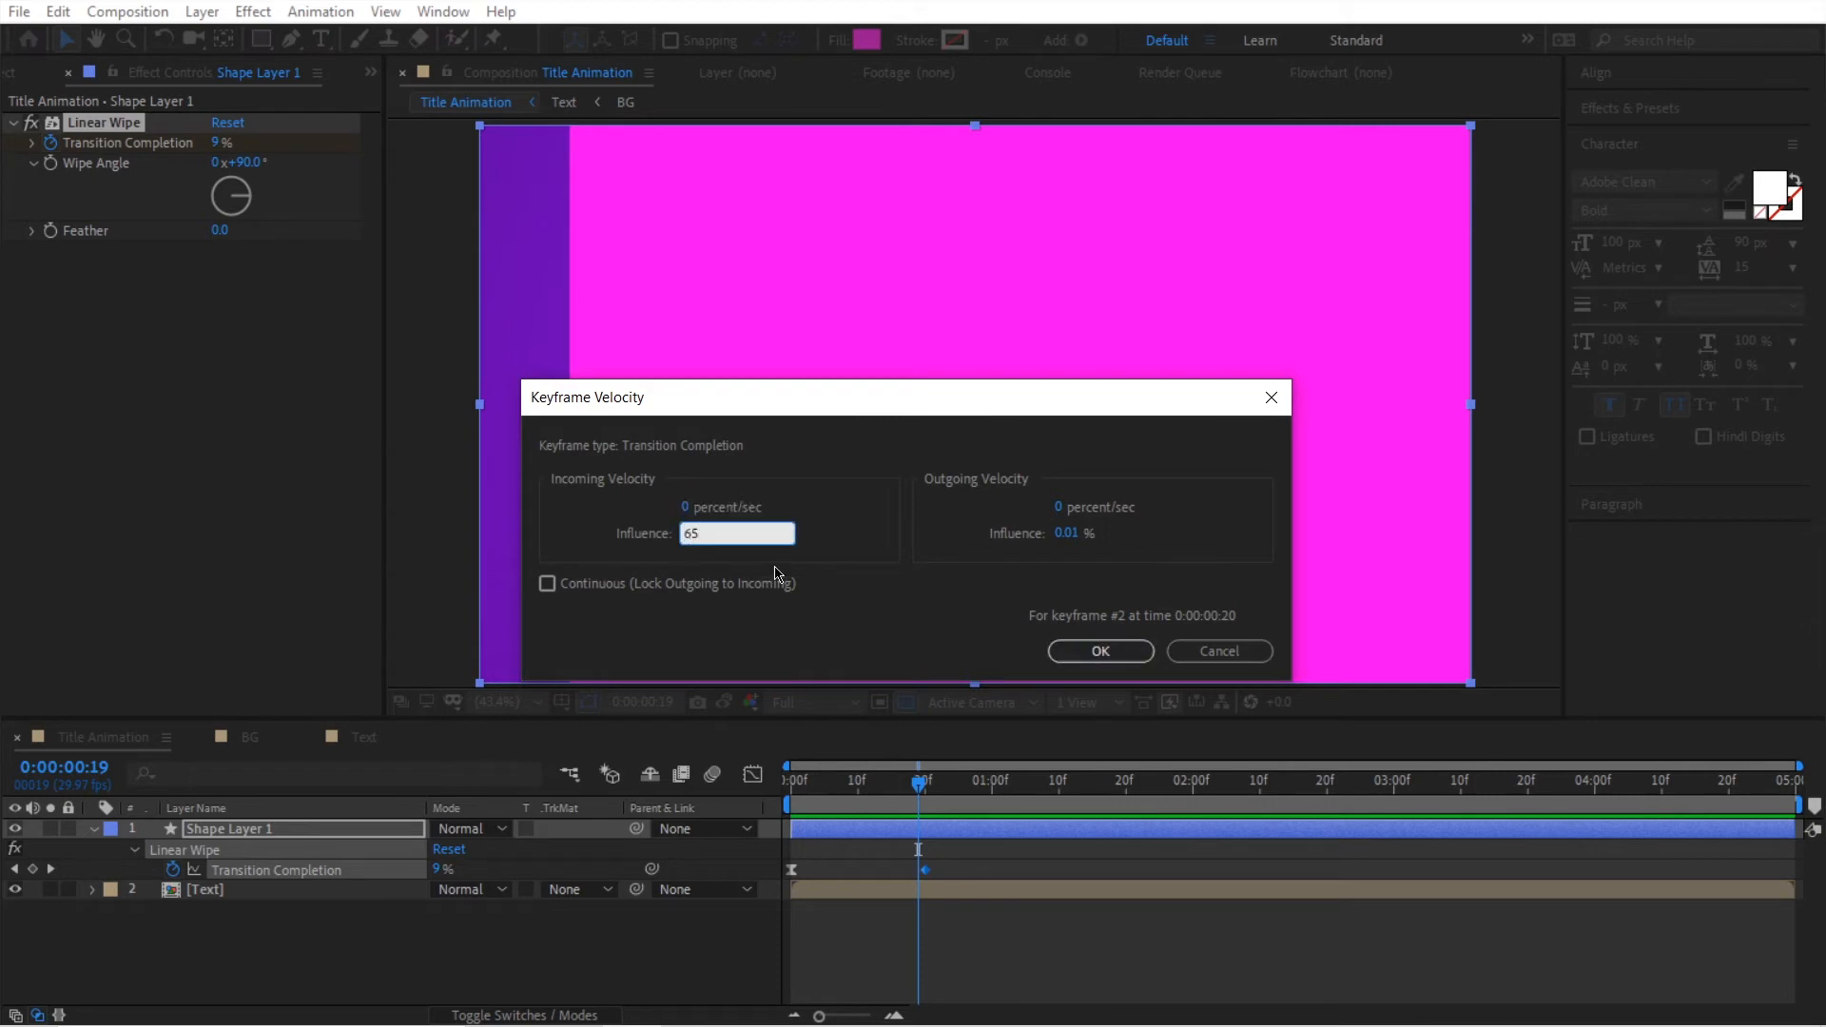
click(1075, 651)
Step: Play the wipe from the first frame to check the easing on both keyframes
key(Home)
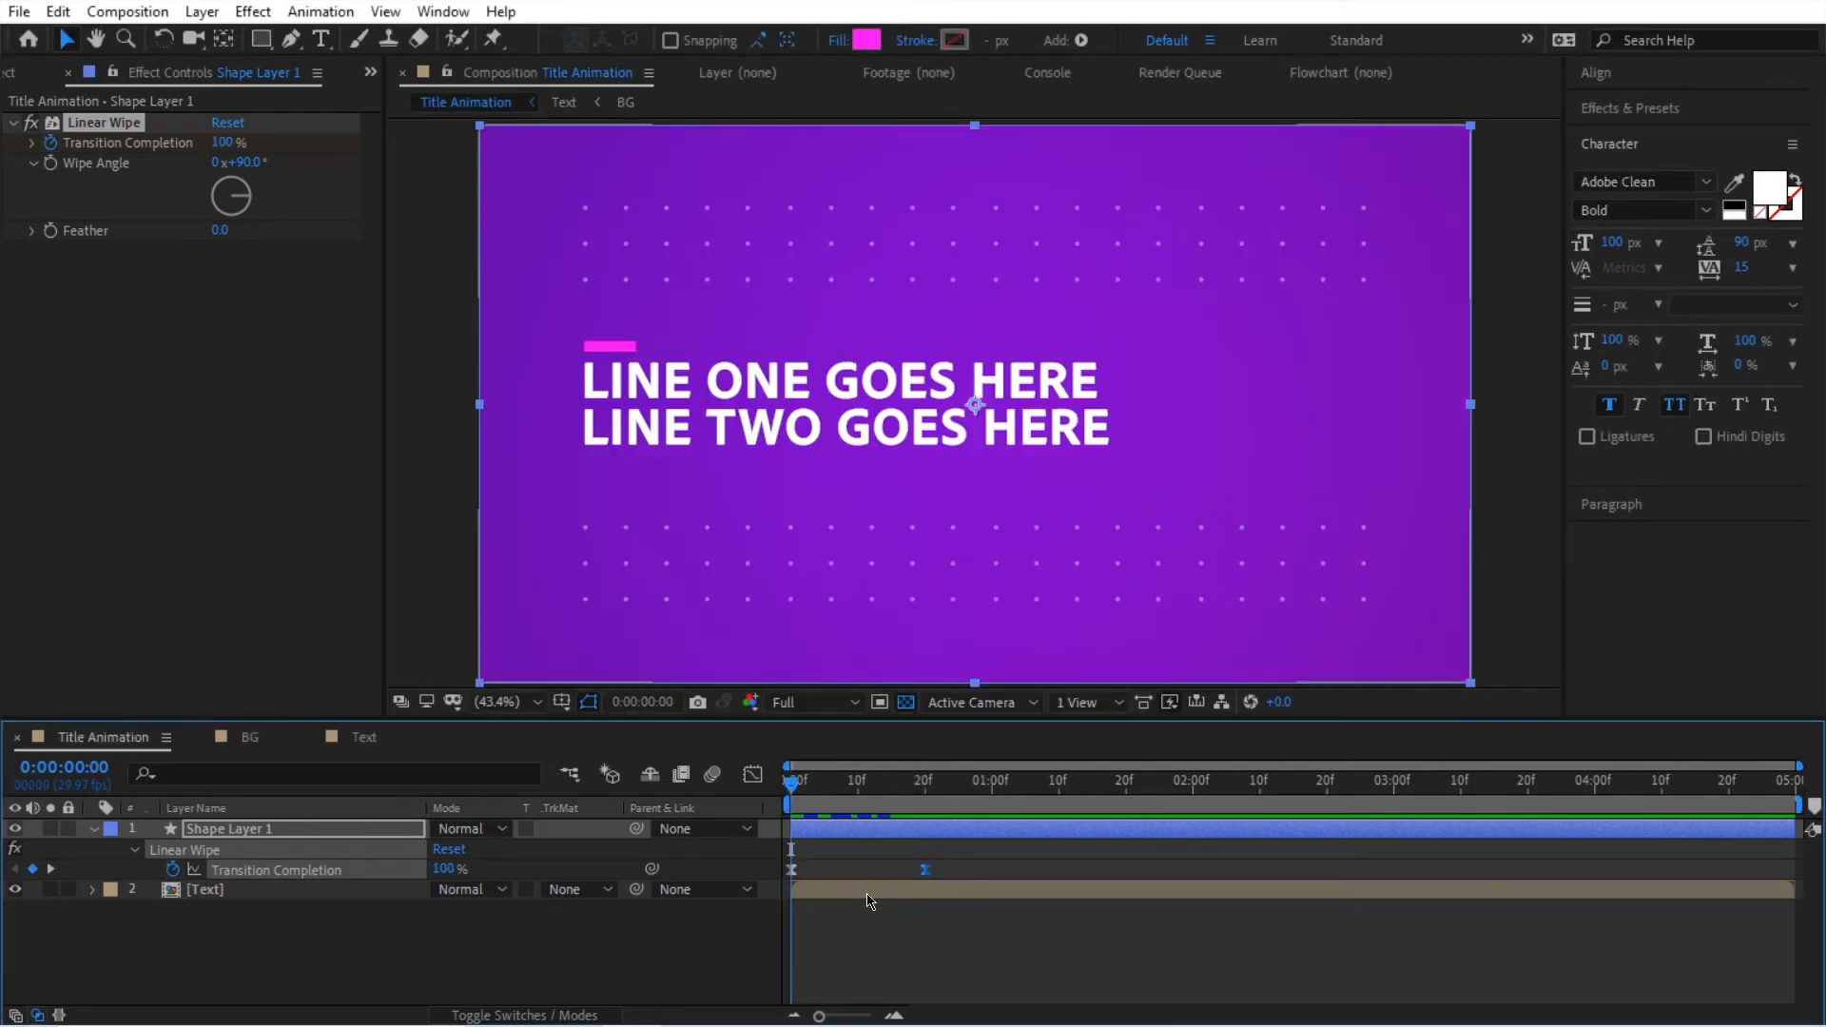
key(space)
key(space)
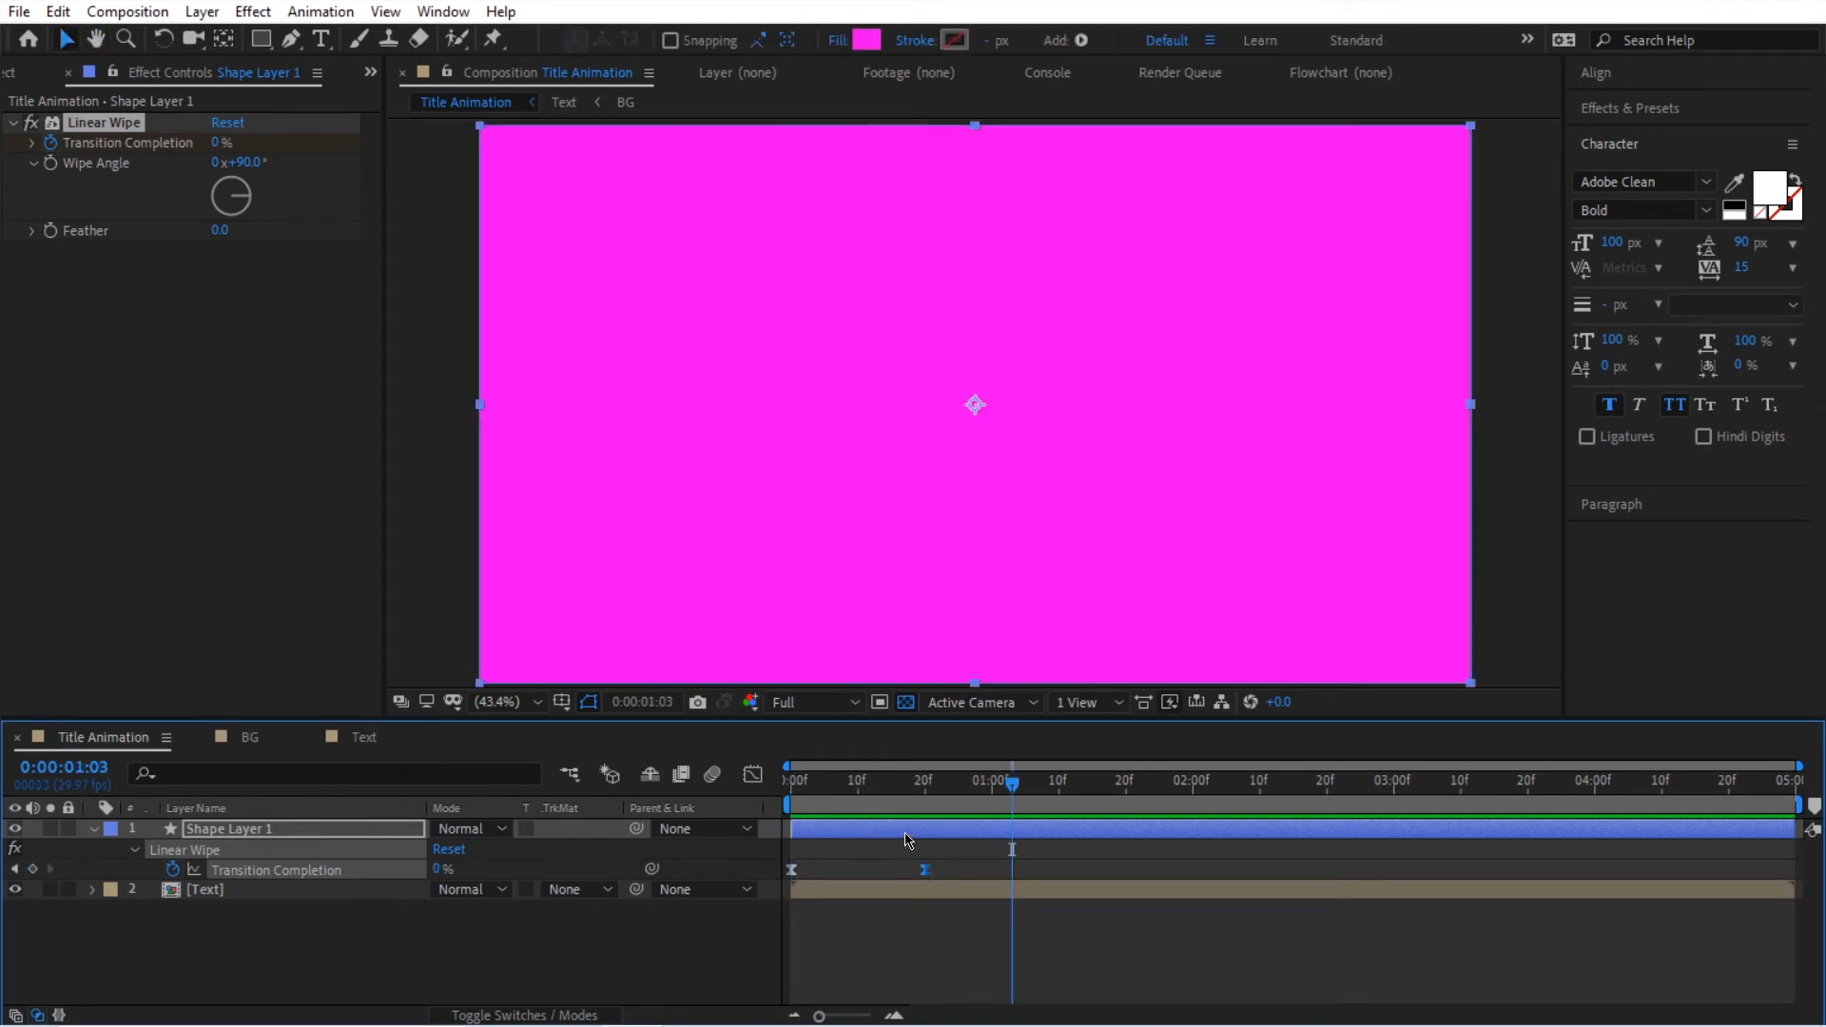
Step: Duplicate the shape layer twice, starting the first copy at frame 5 and the second at frame 10
click(905, 834)
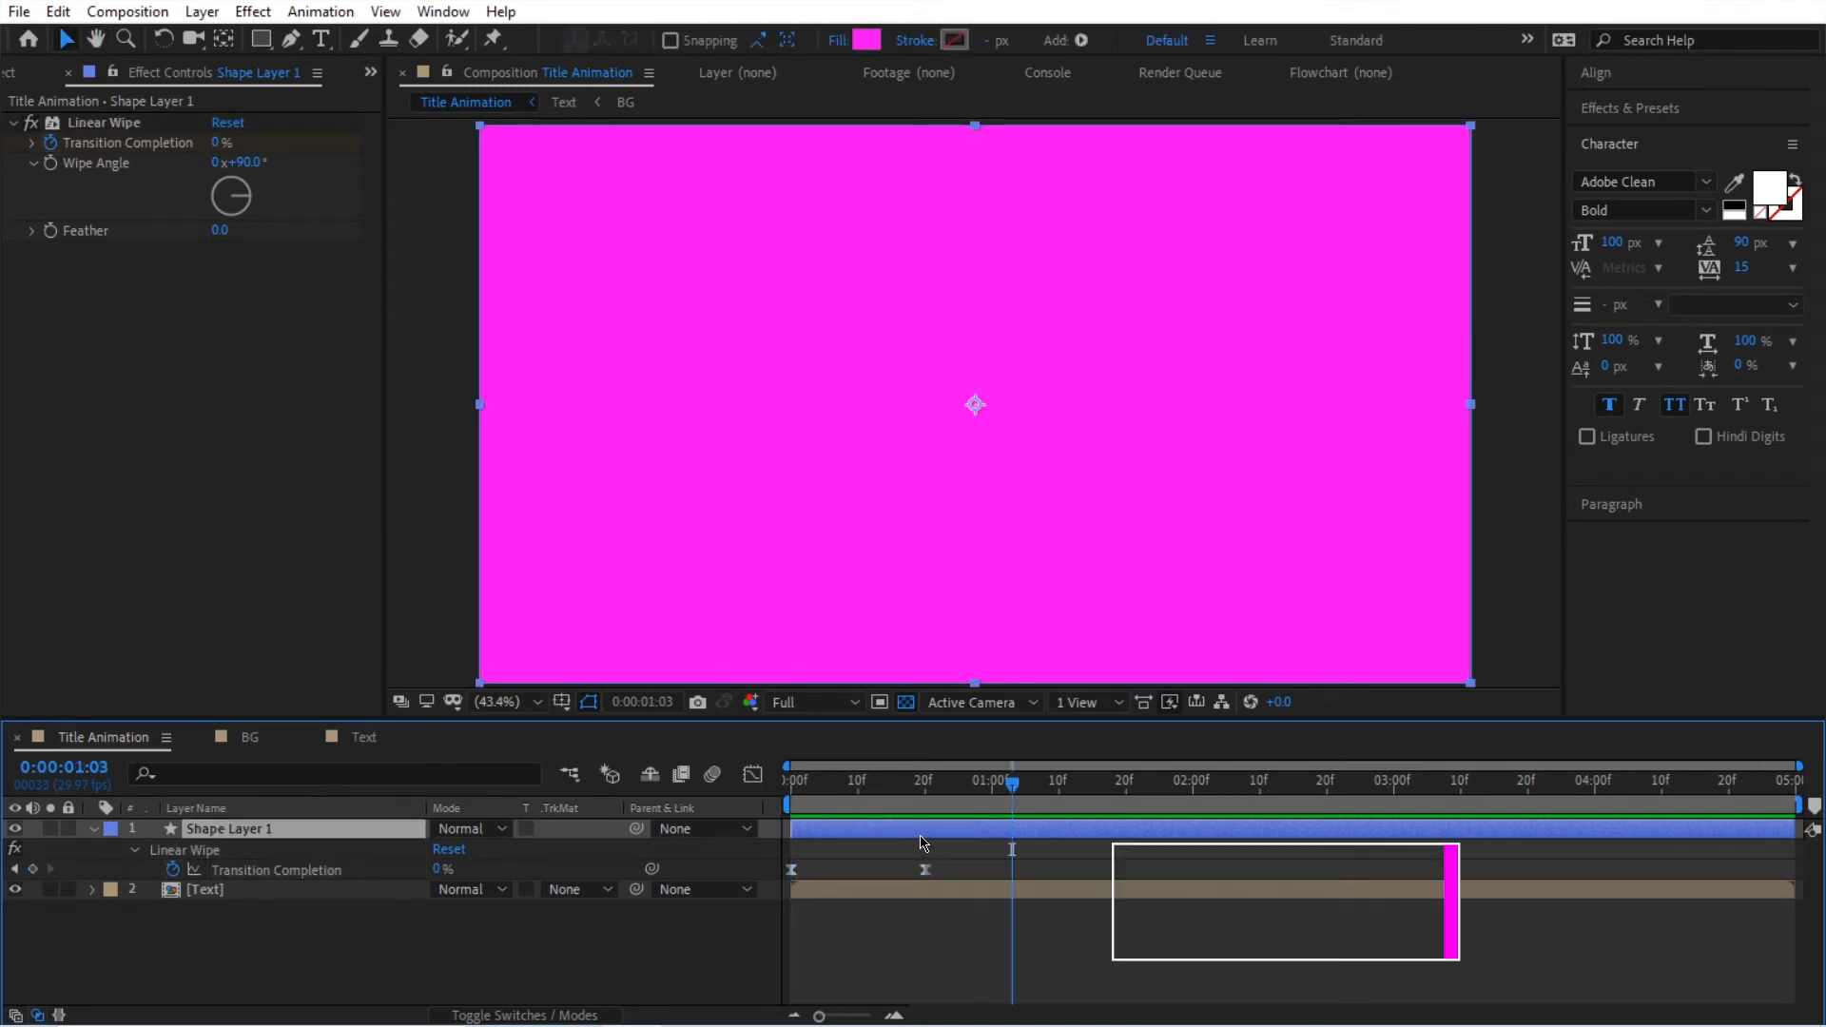
key(ctrl+d)
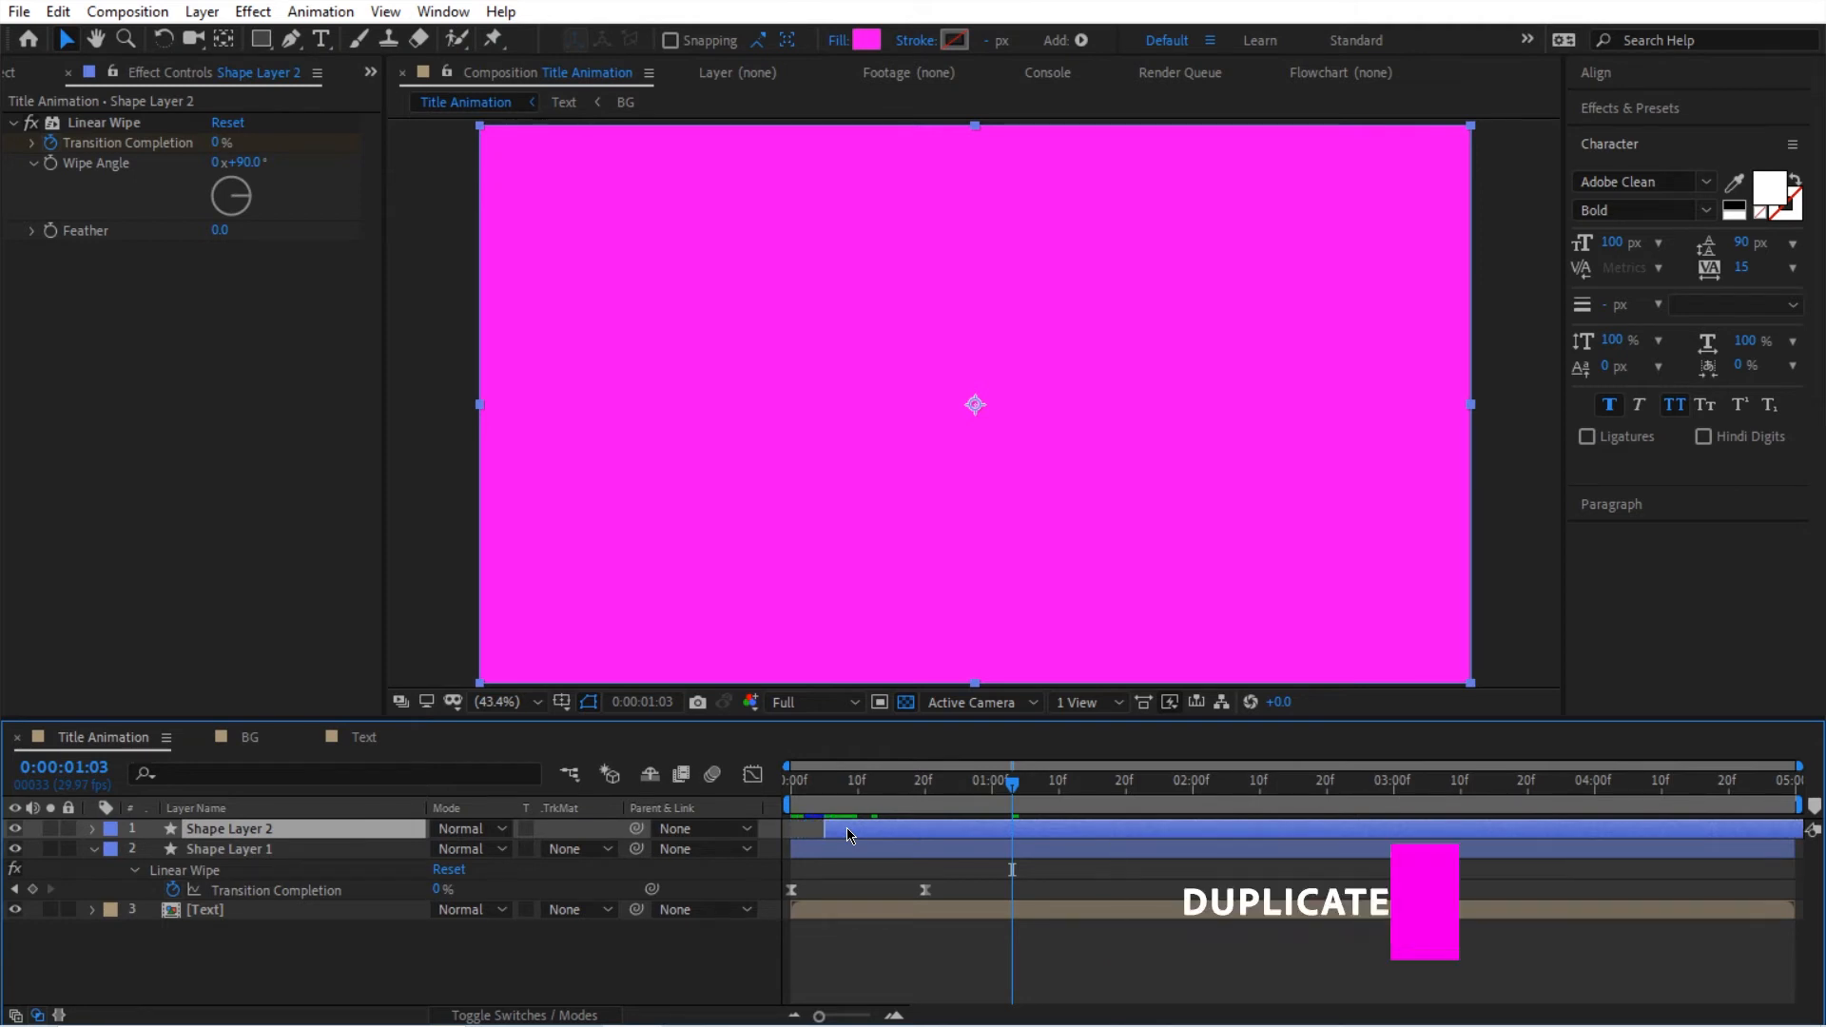
key(ctrl+d)
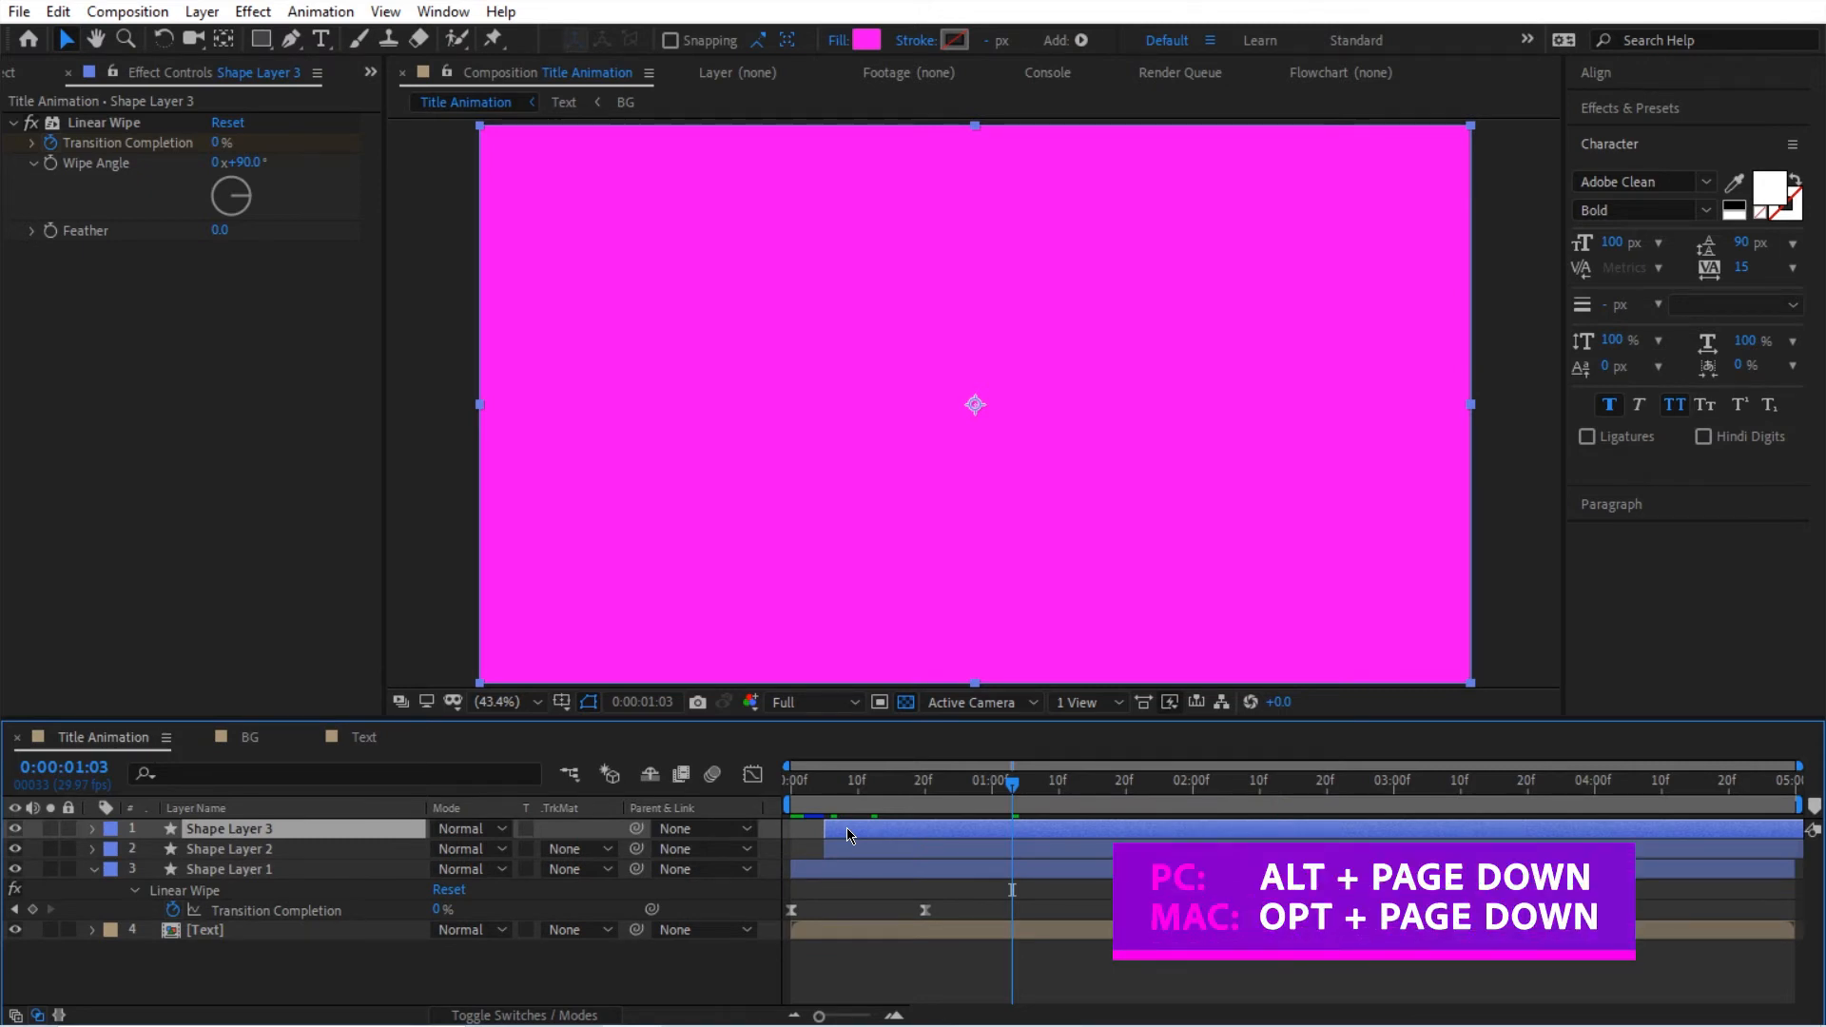
key(alt+Page_Down)
Step: Select all three shape layers and filter their timeline properties by "size"
click(808, 869)
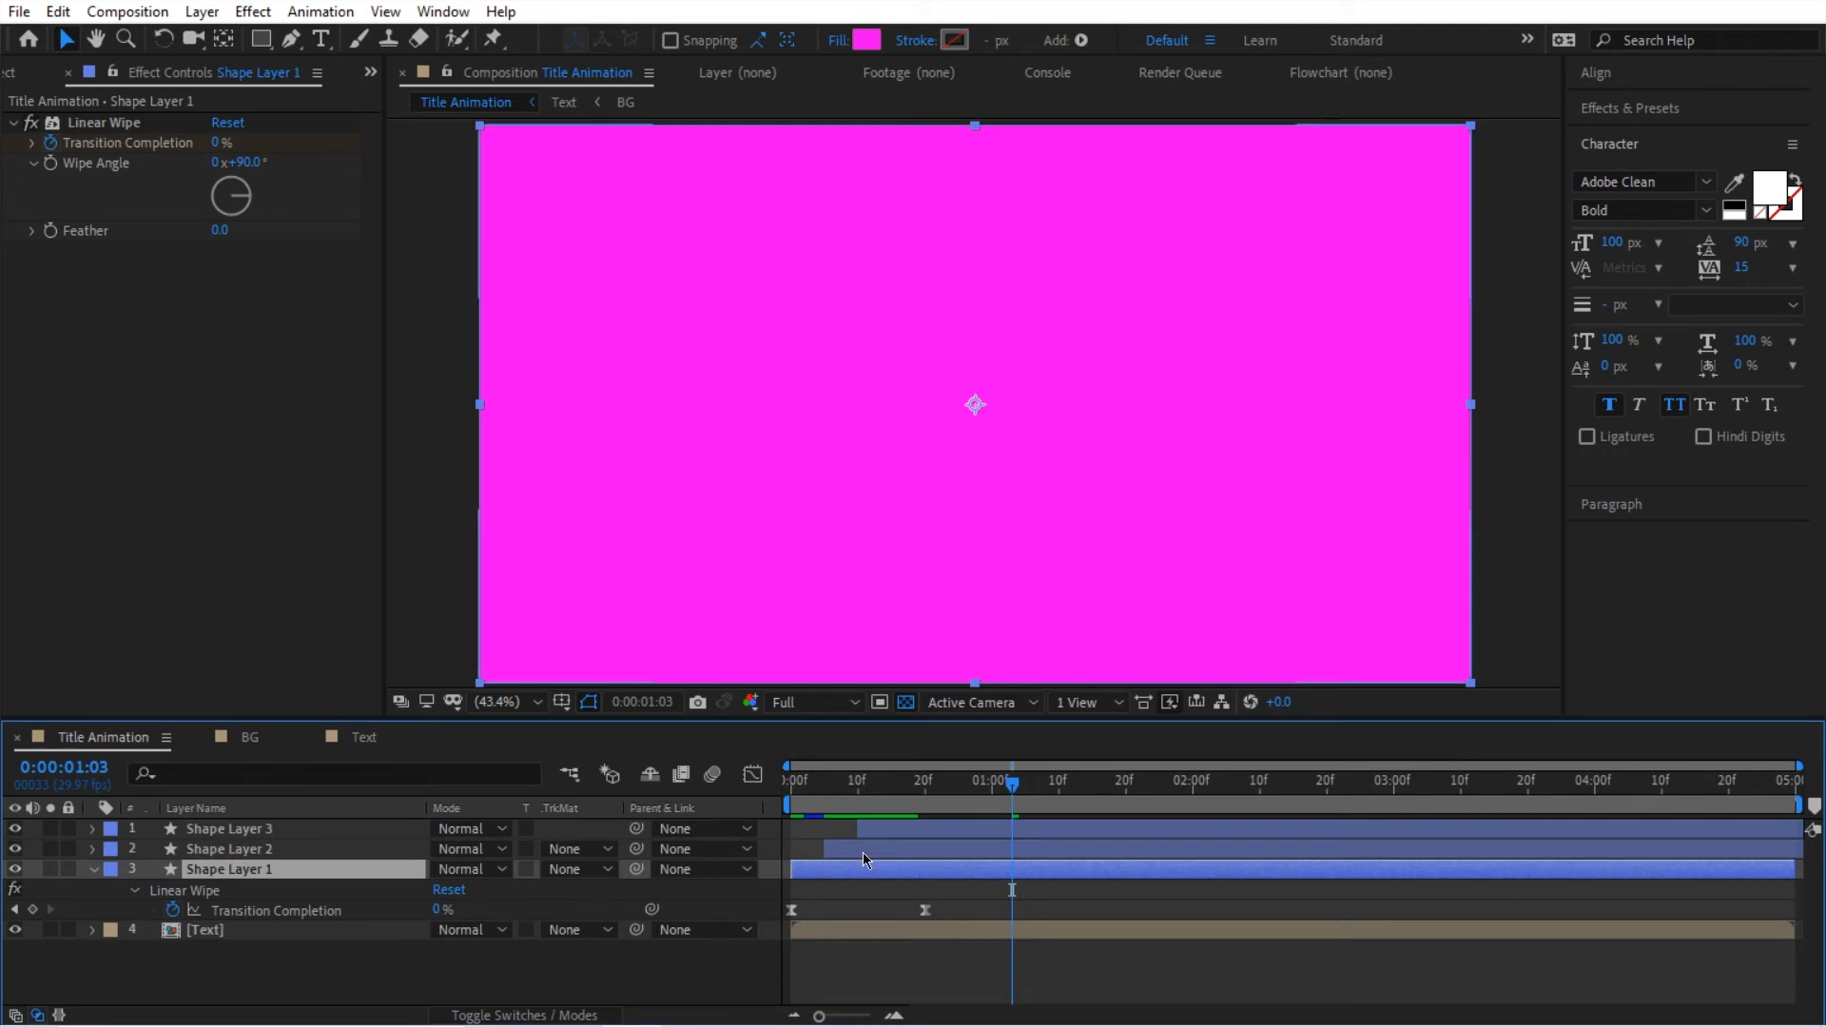
drag(818, 787, 894, 806)
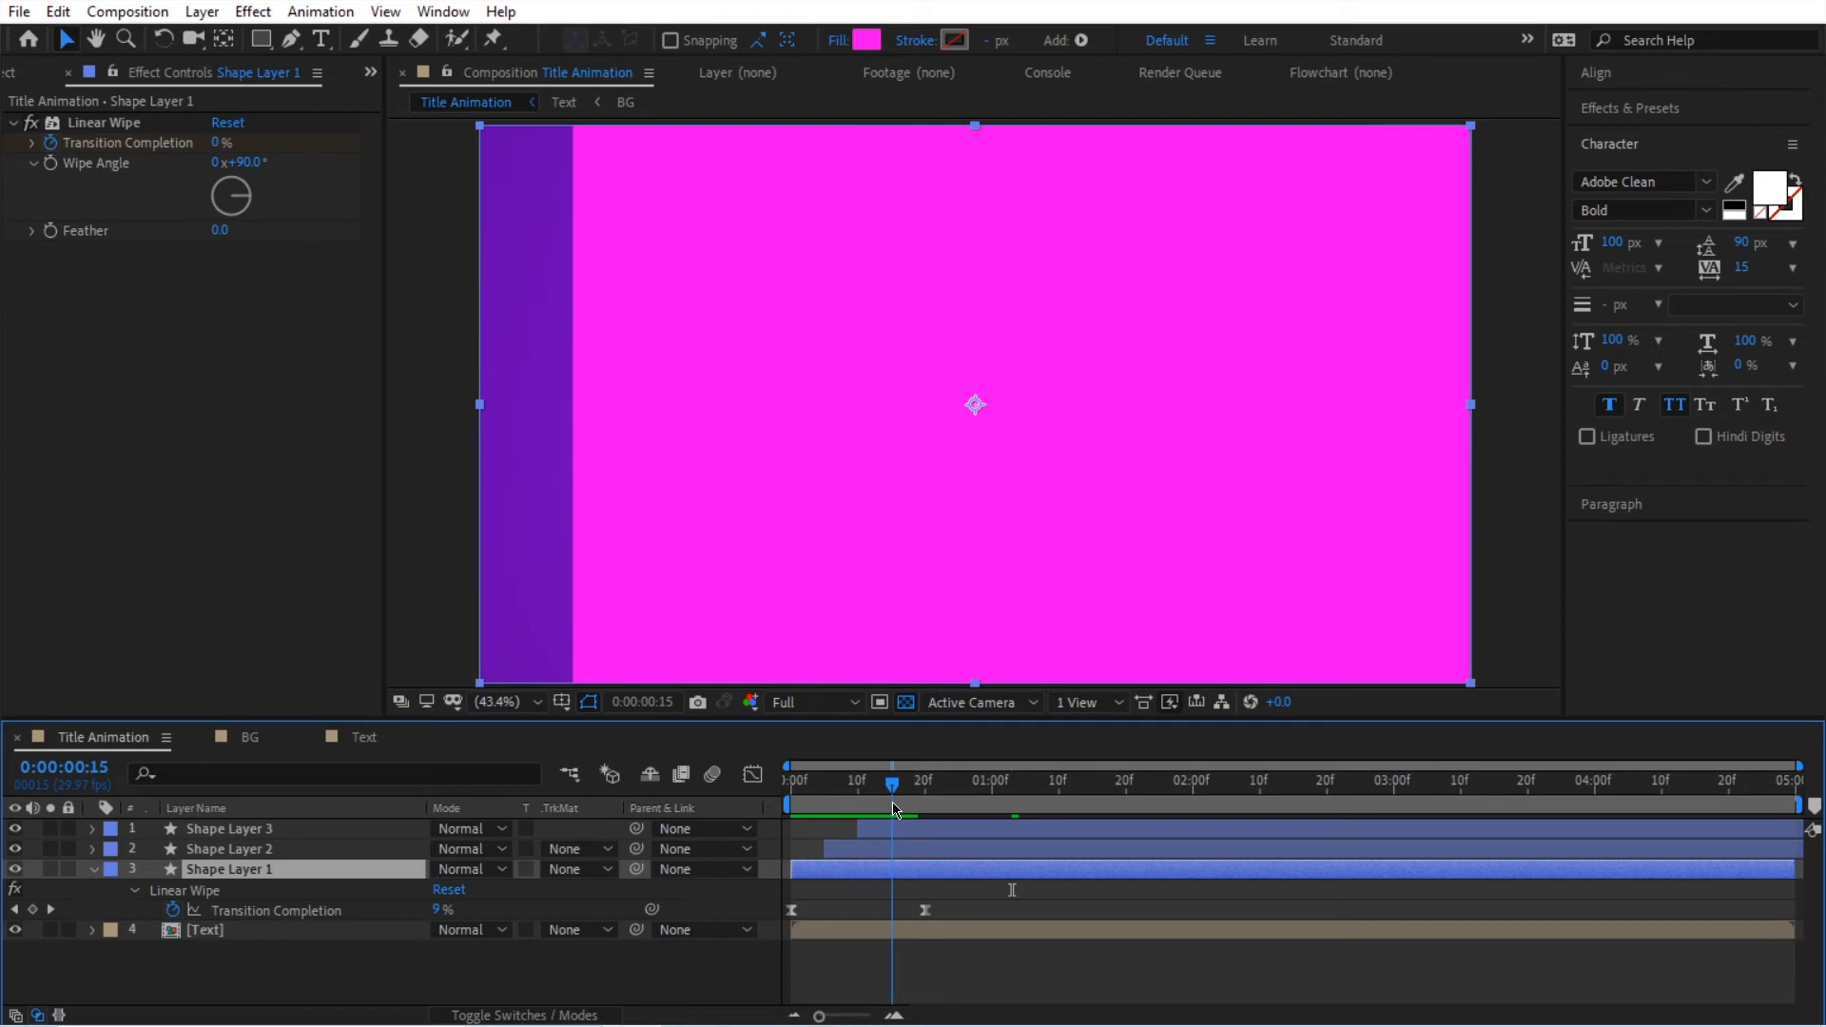
click(921, 825)
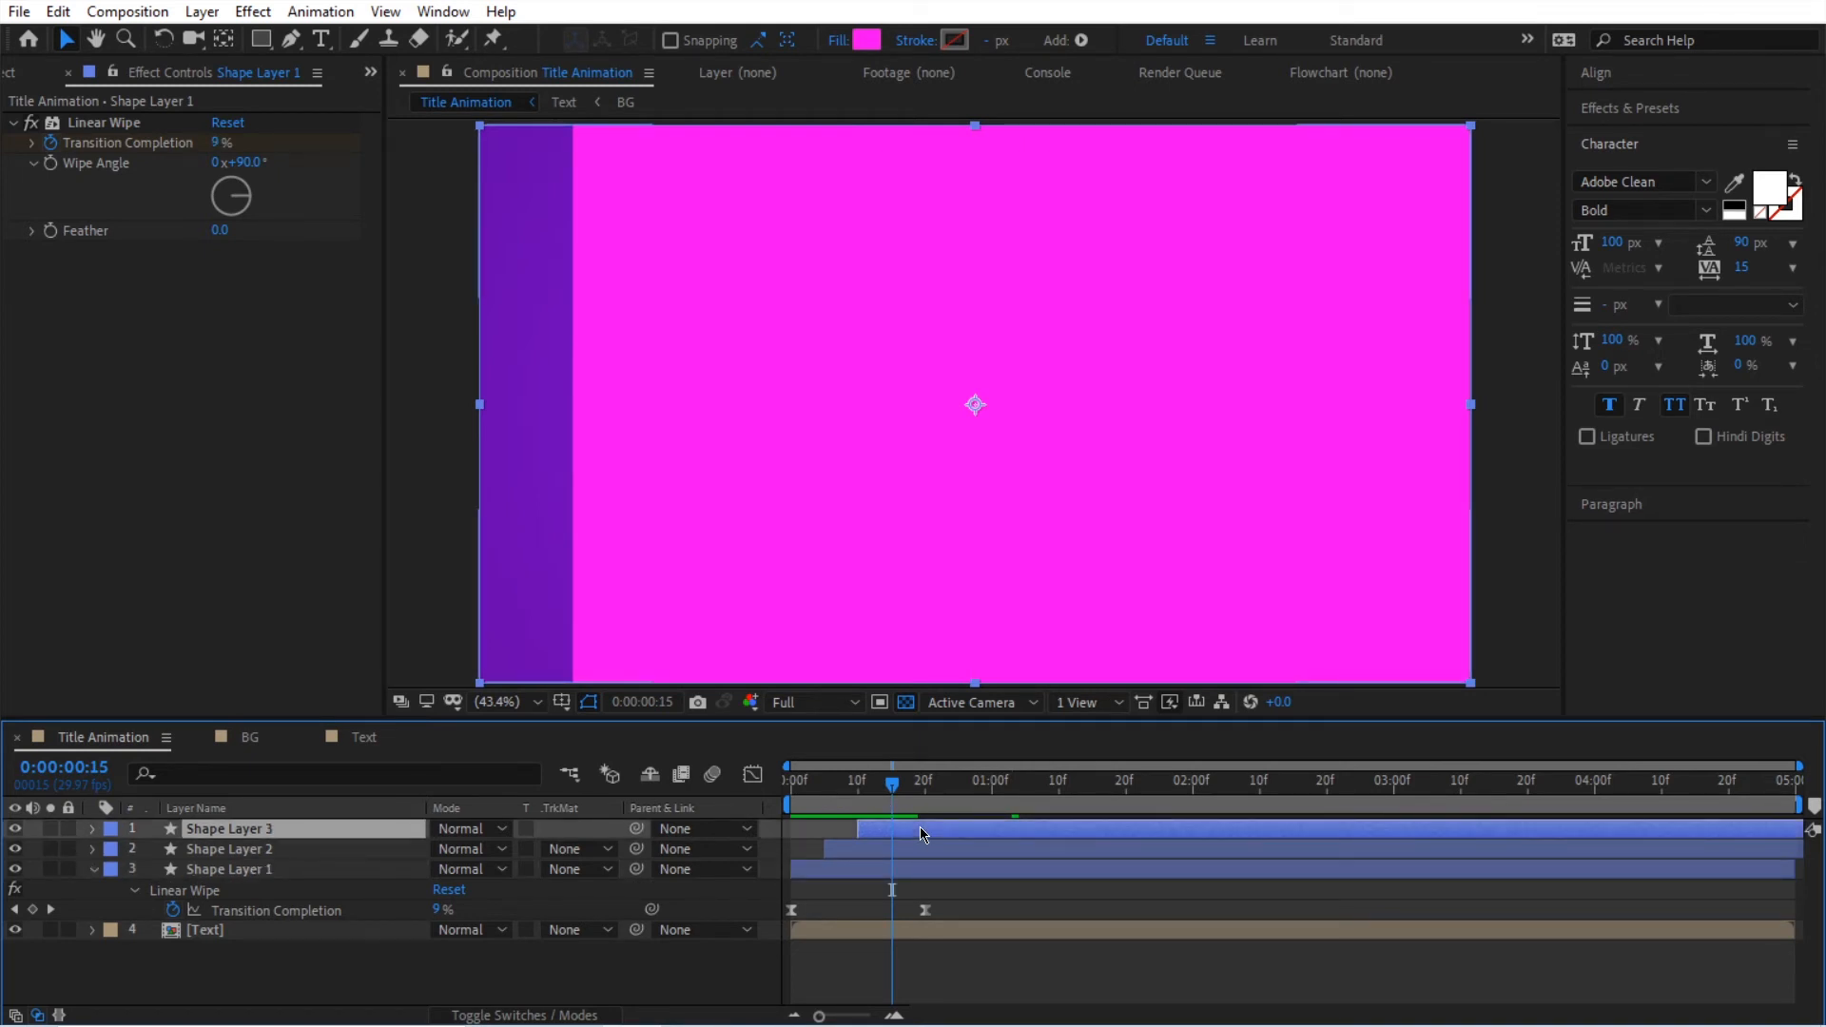
shift+click(921, 870)
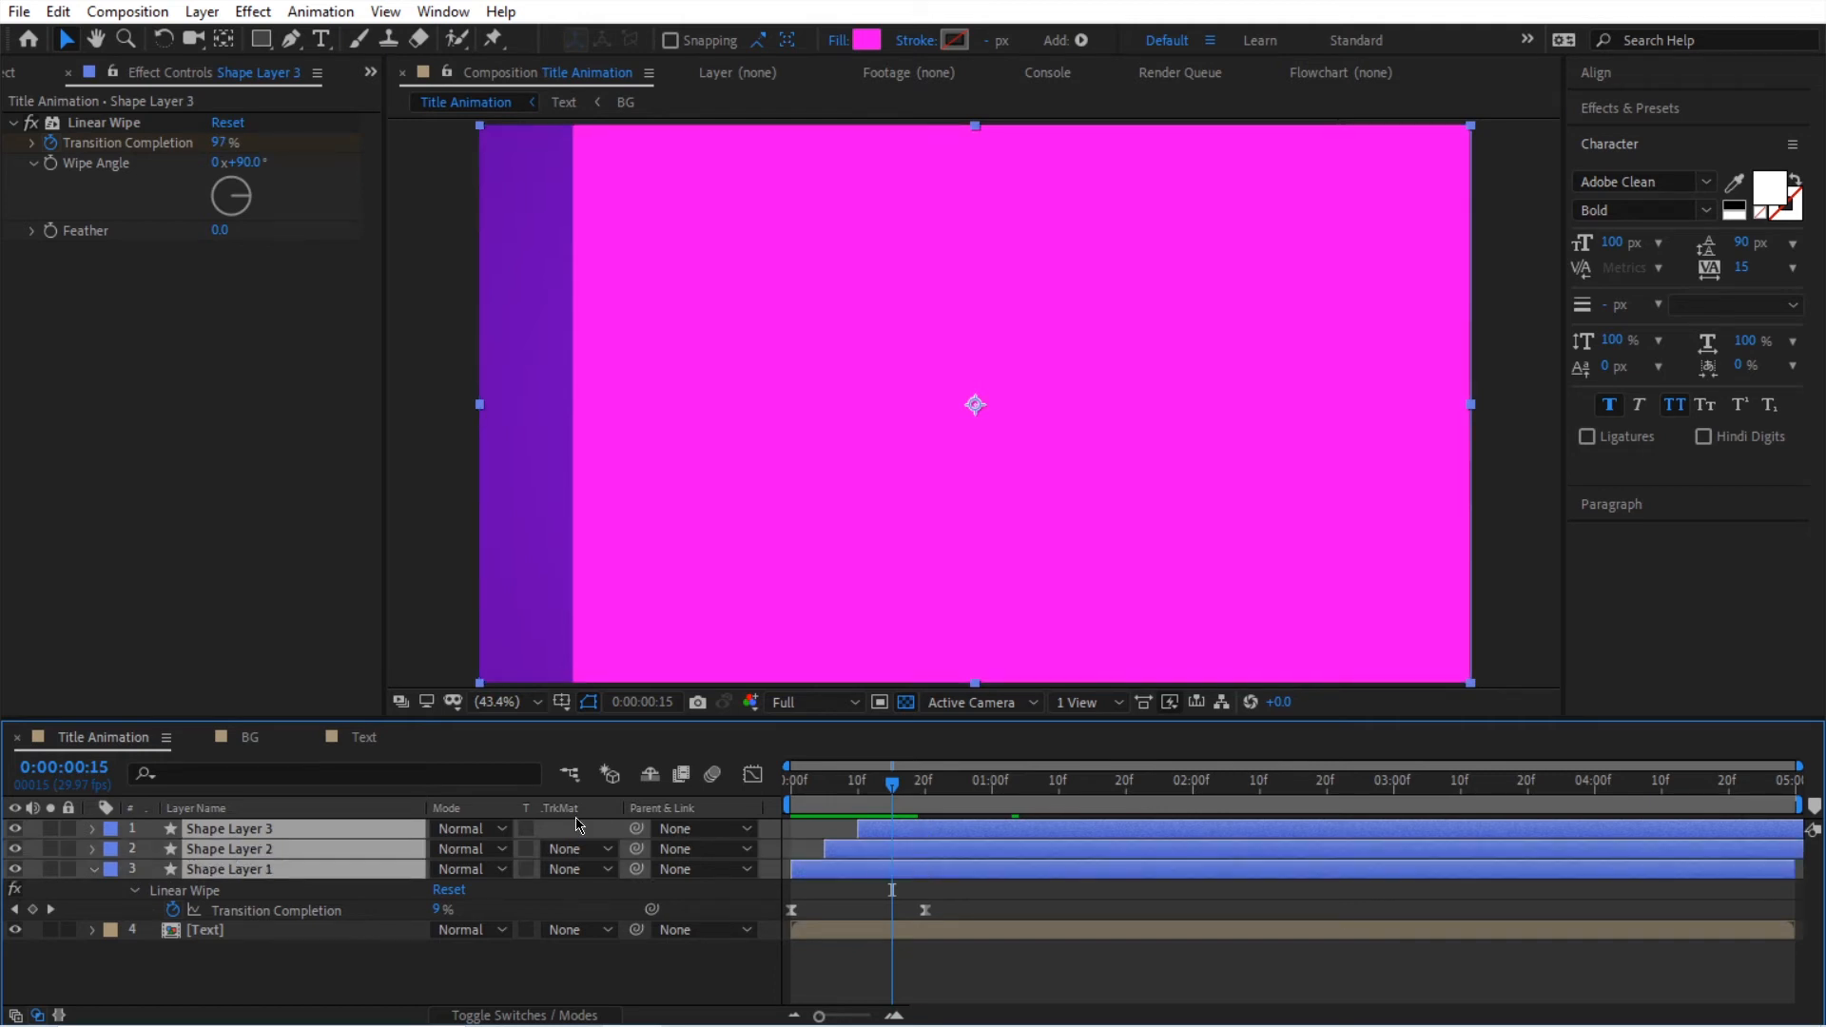
click(455, 776)
text(size)
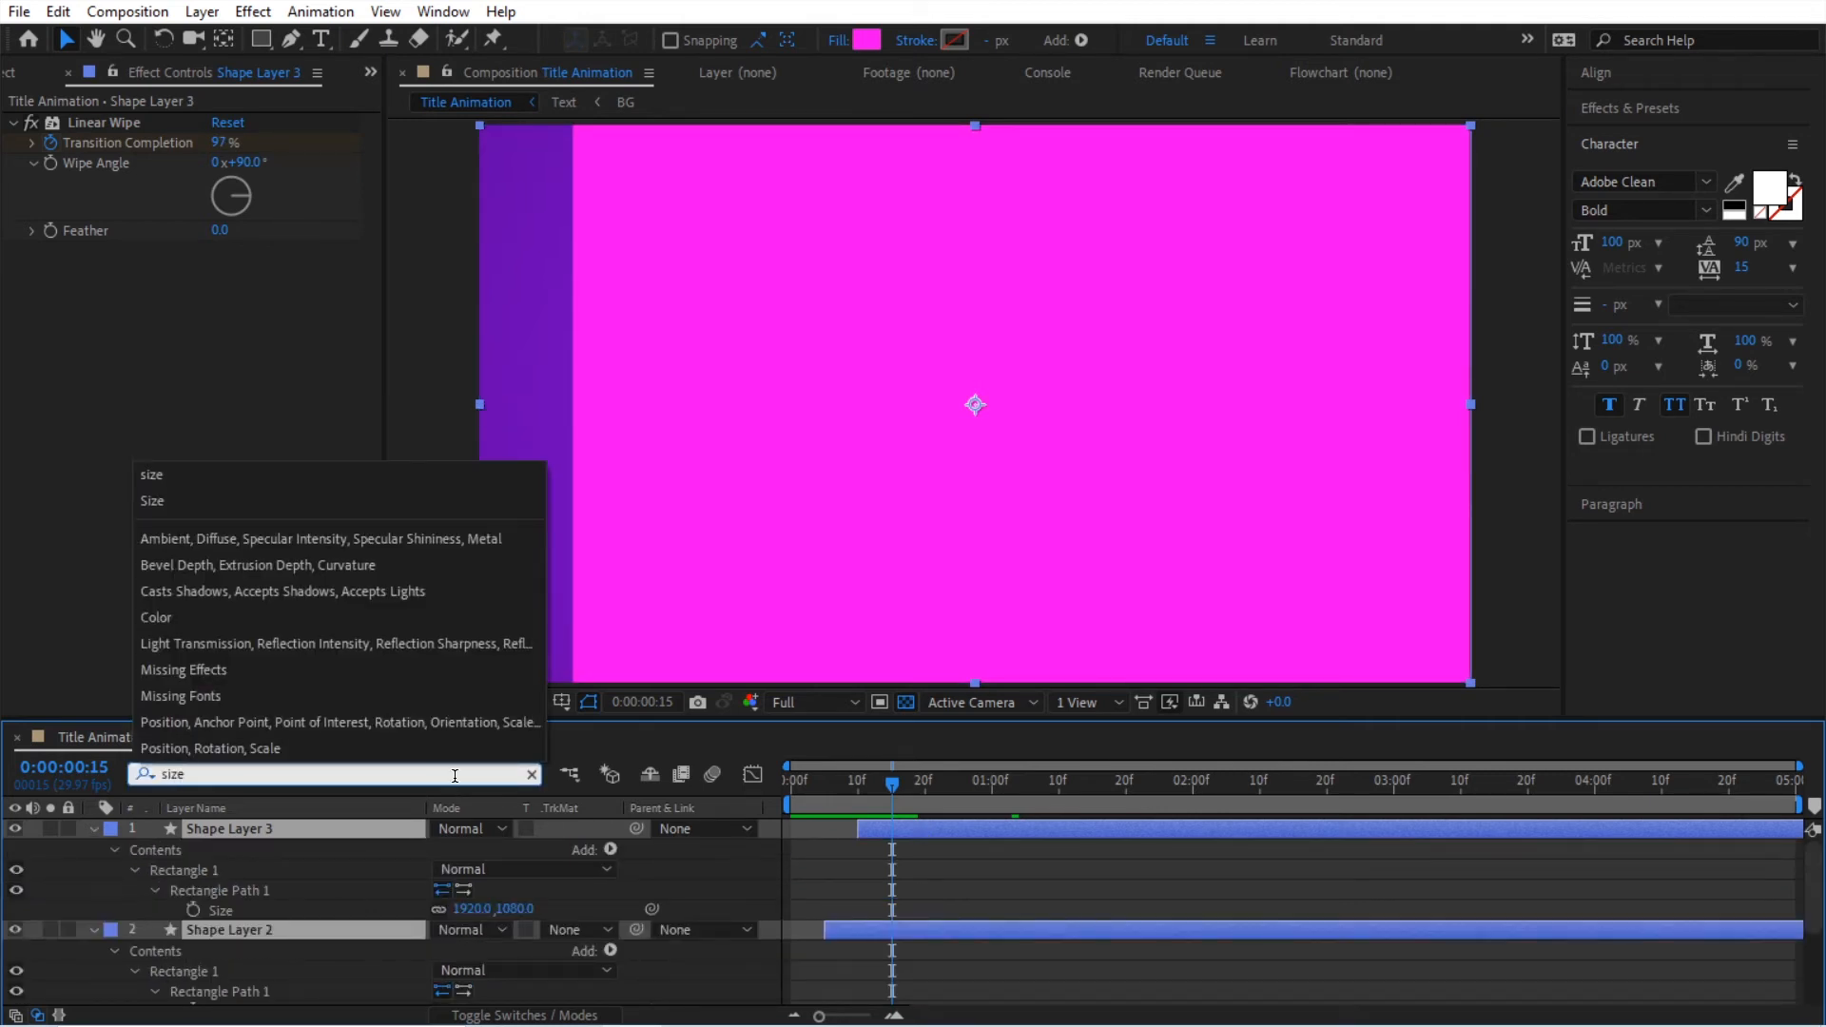
key(Return)
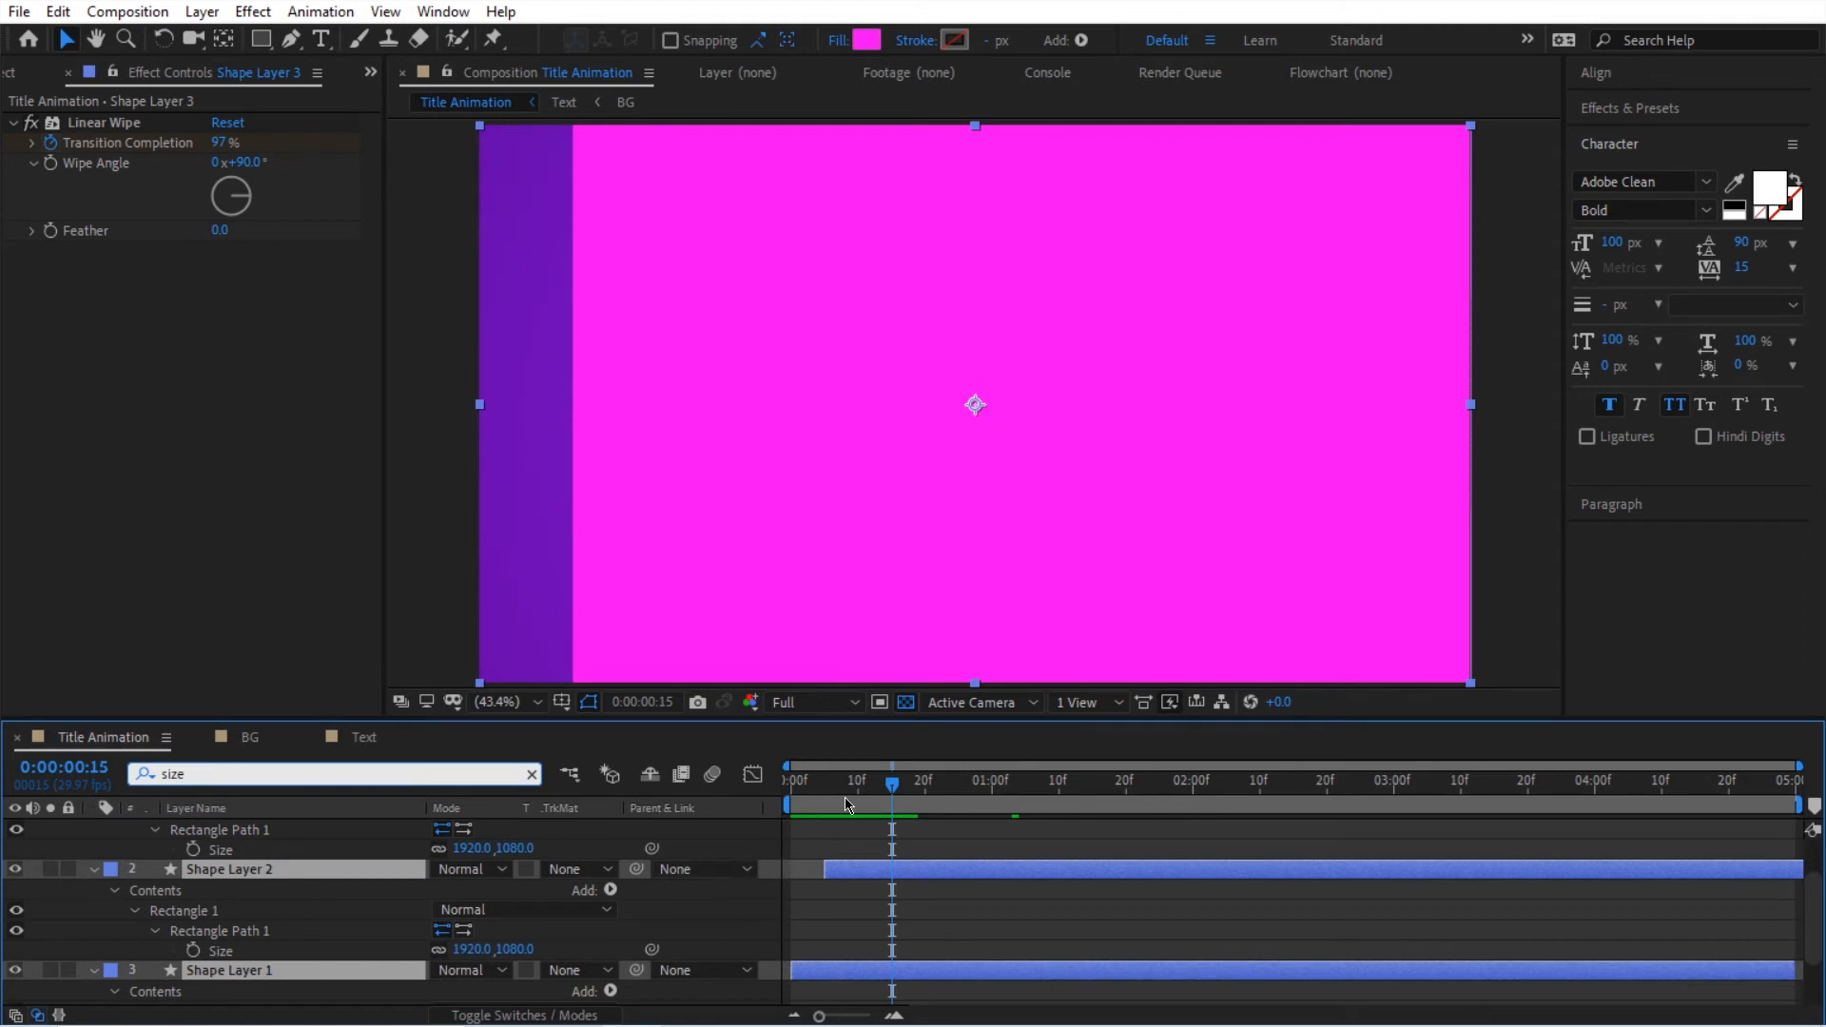
Step: Unlink the Size proportions of Shape Layer 1's rectangle and set its height to 380
click(794, 787)
drag(793, 793, 799, 795)
scroll(844, 896, down, 3)
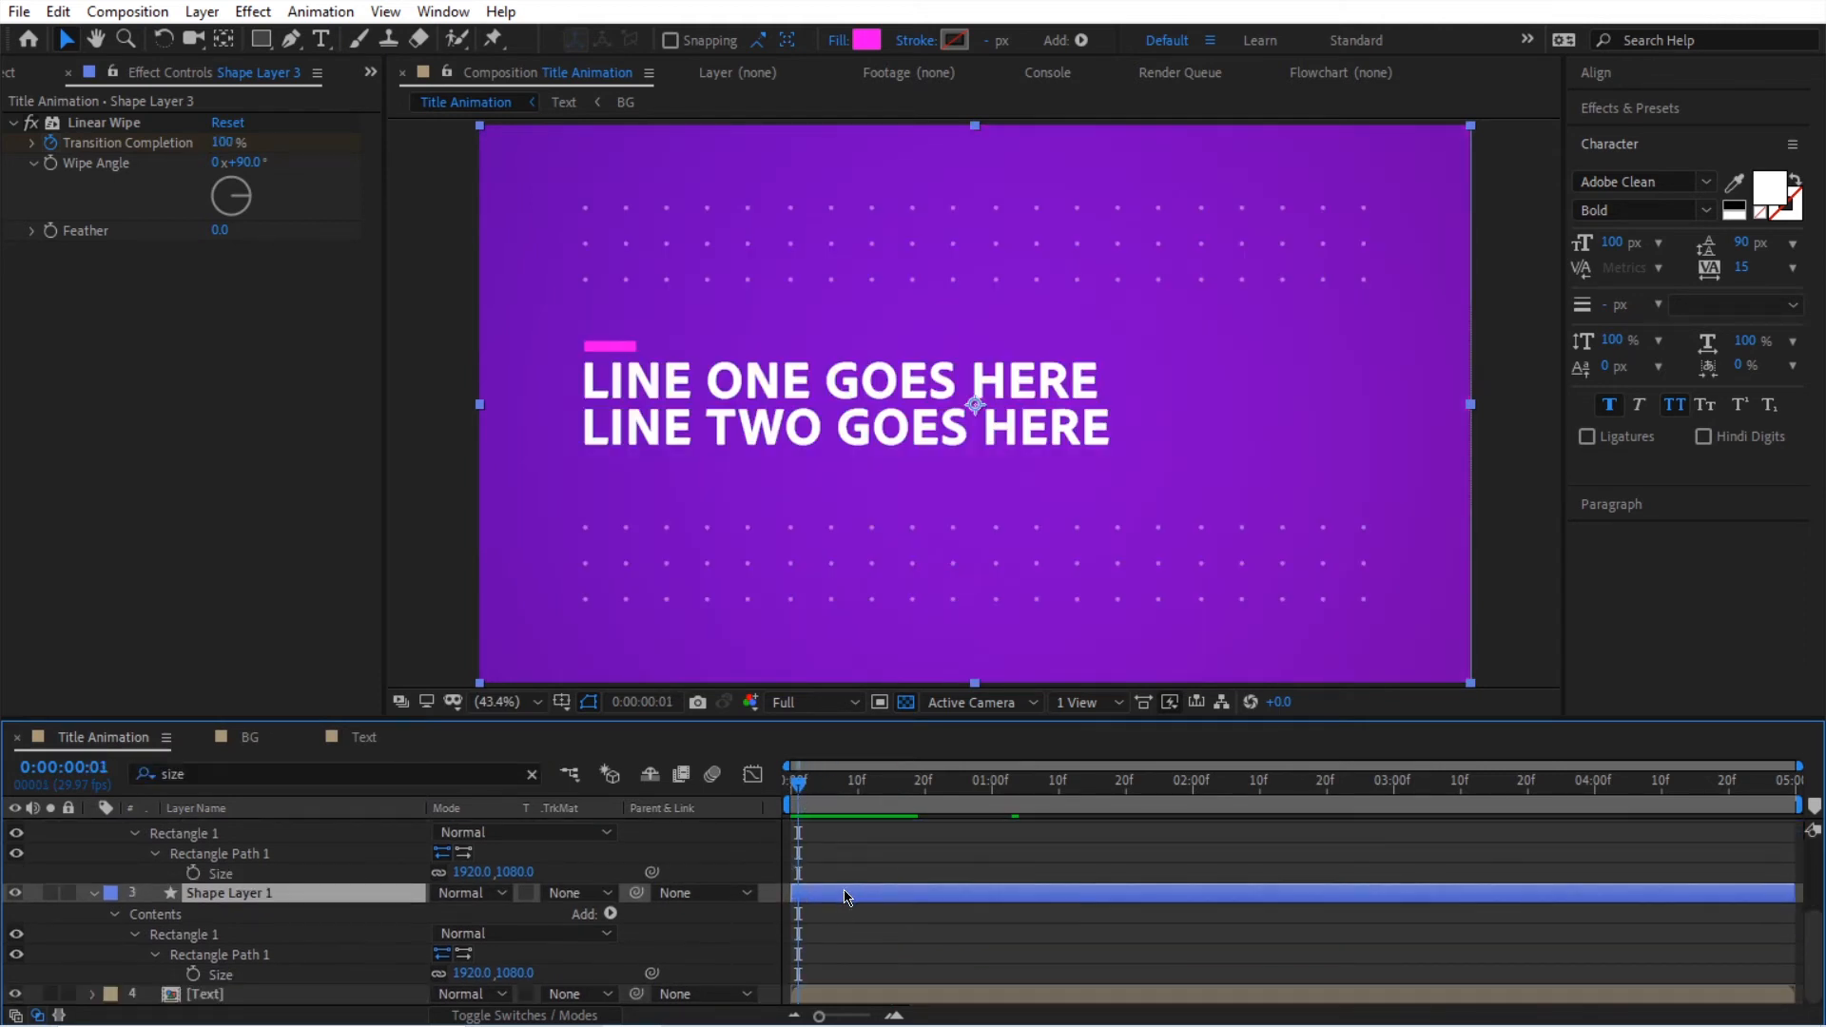
click(737, 859)
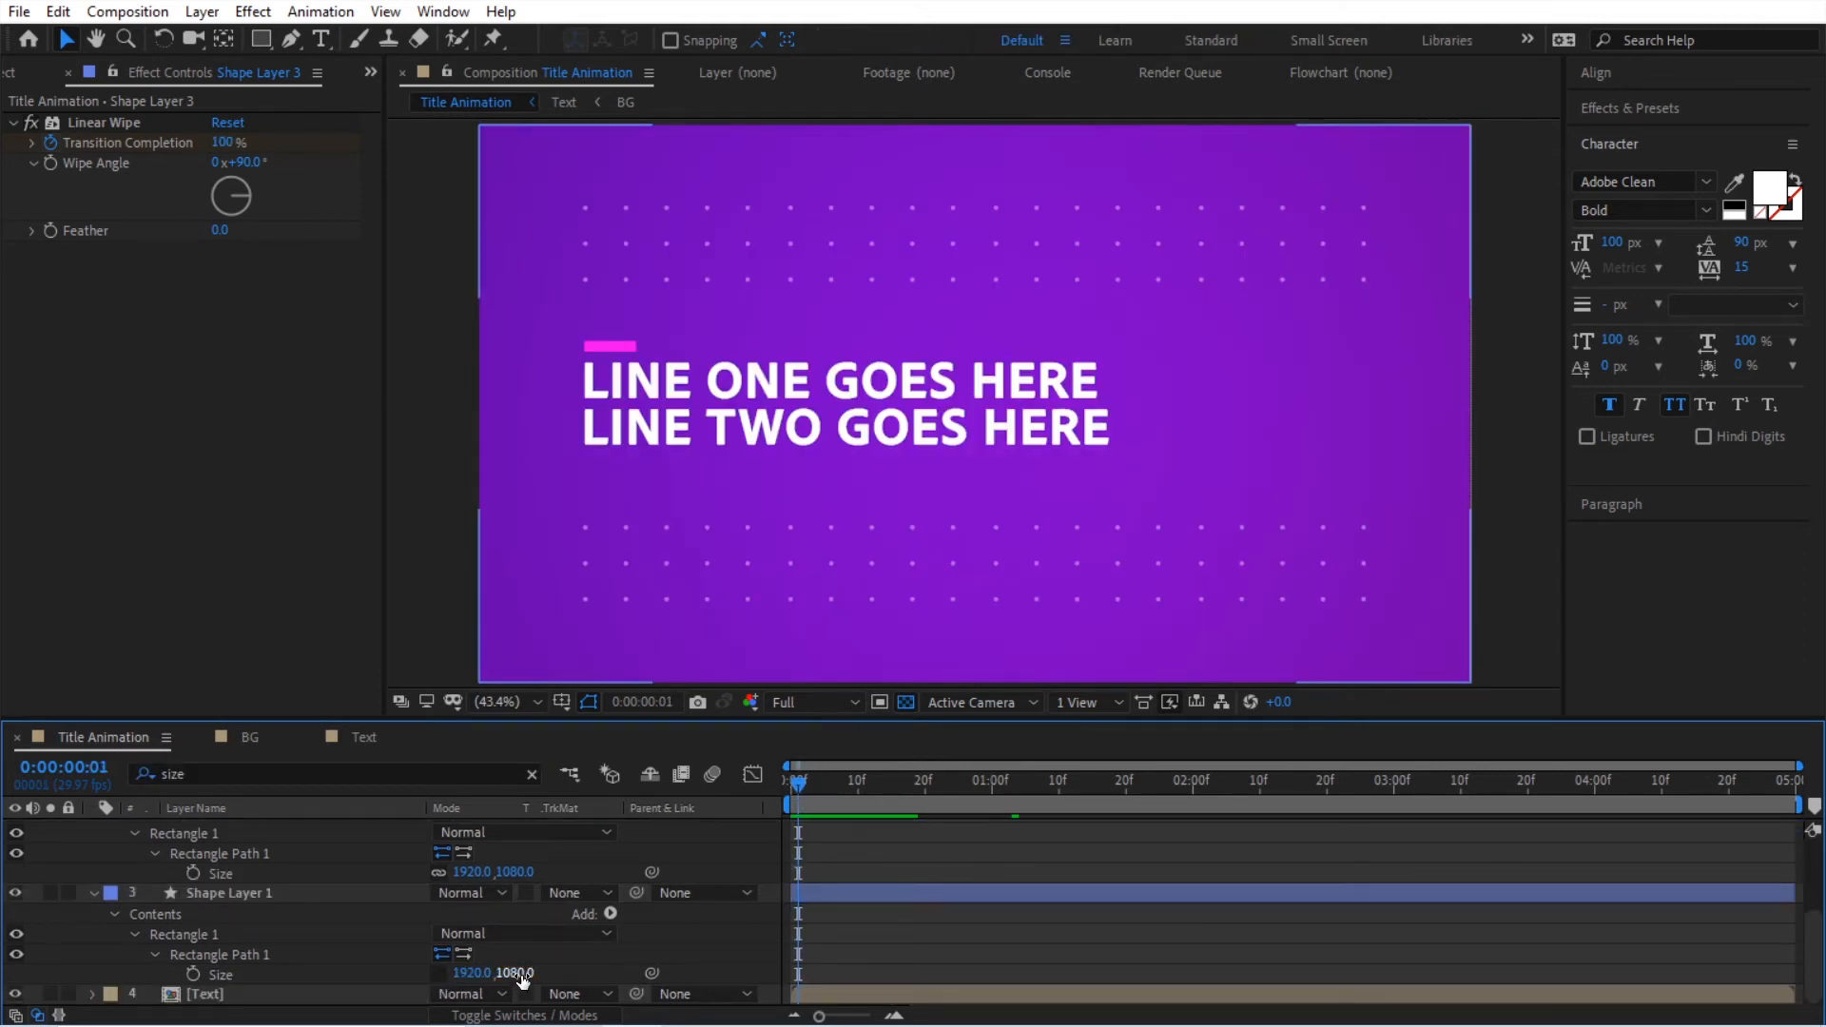
key(space)
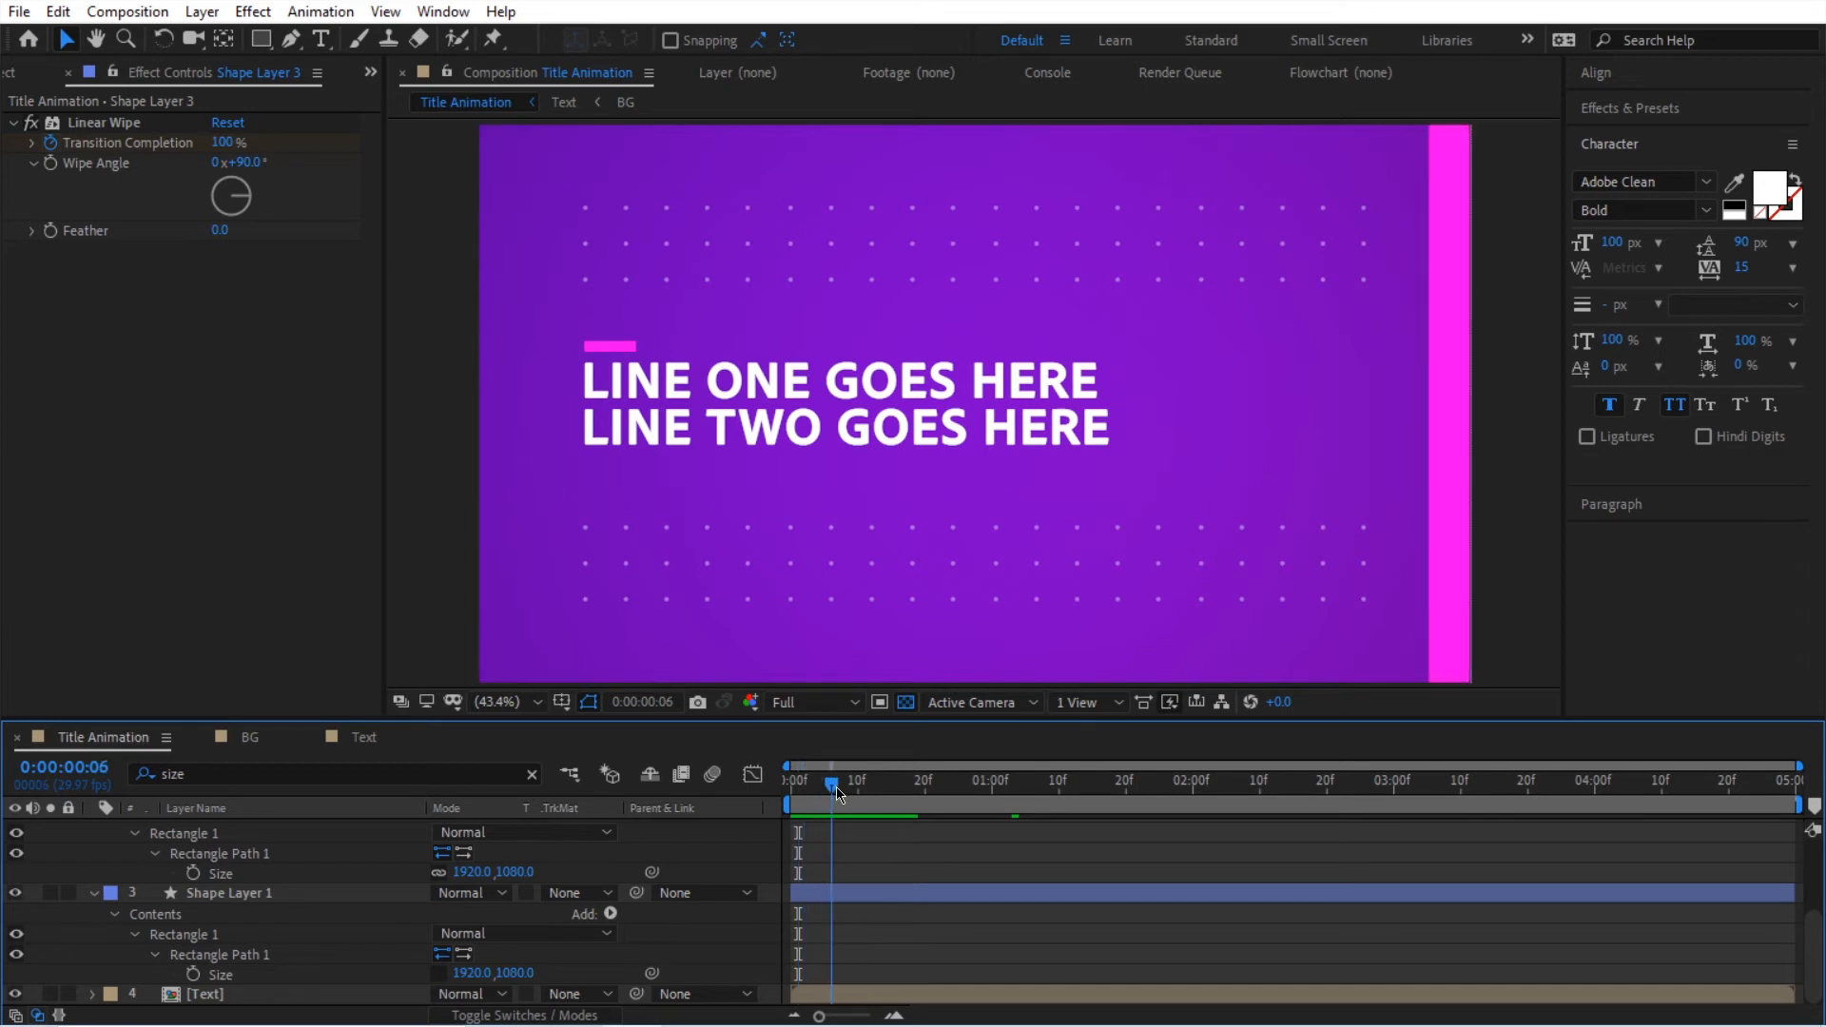
mouse_move(515, 973)
mouse_down()
mouse_move(495, 976)
mouse_move(518, 981)
mouse_up()
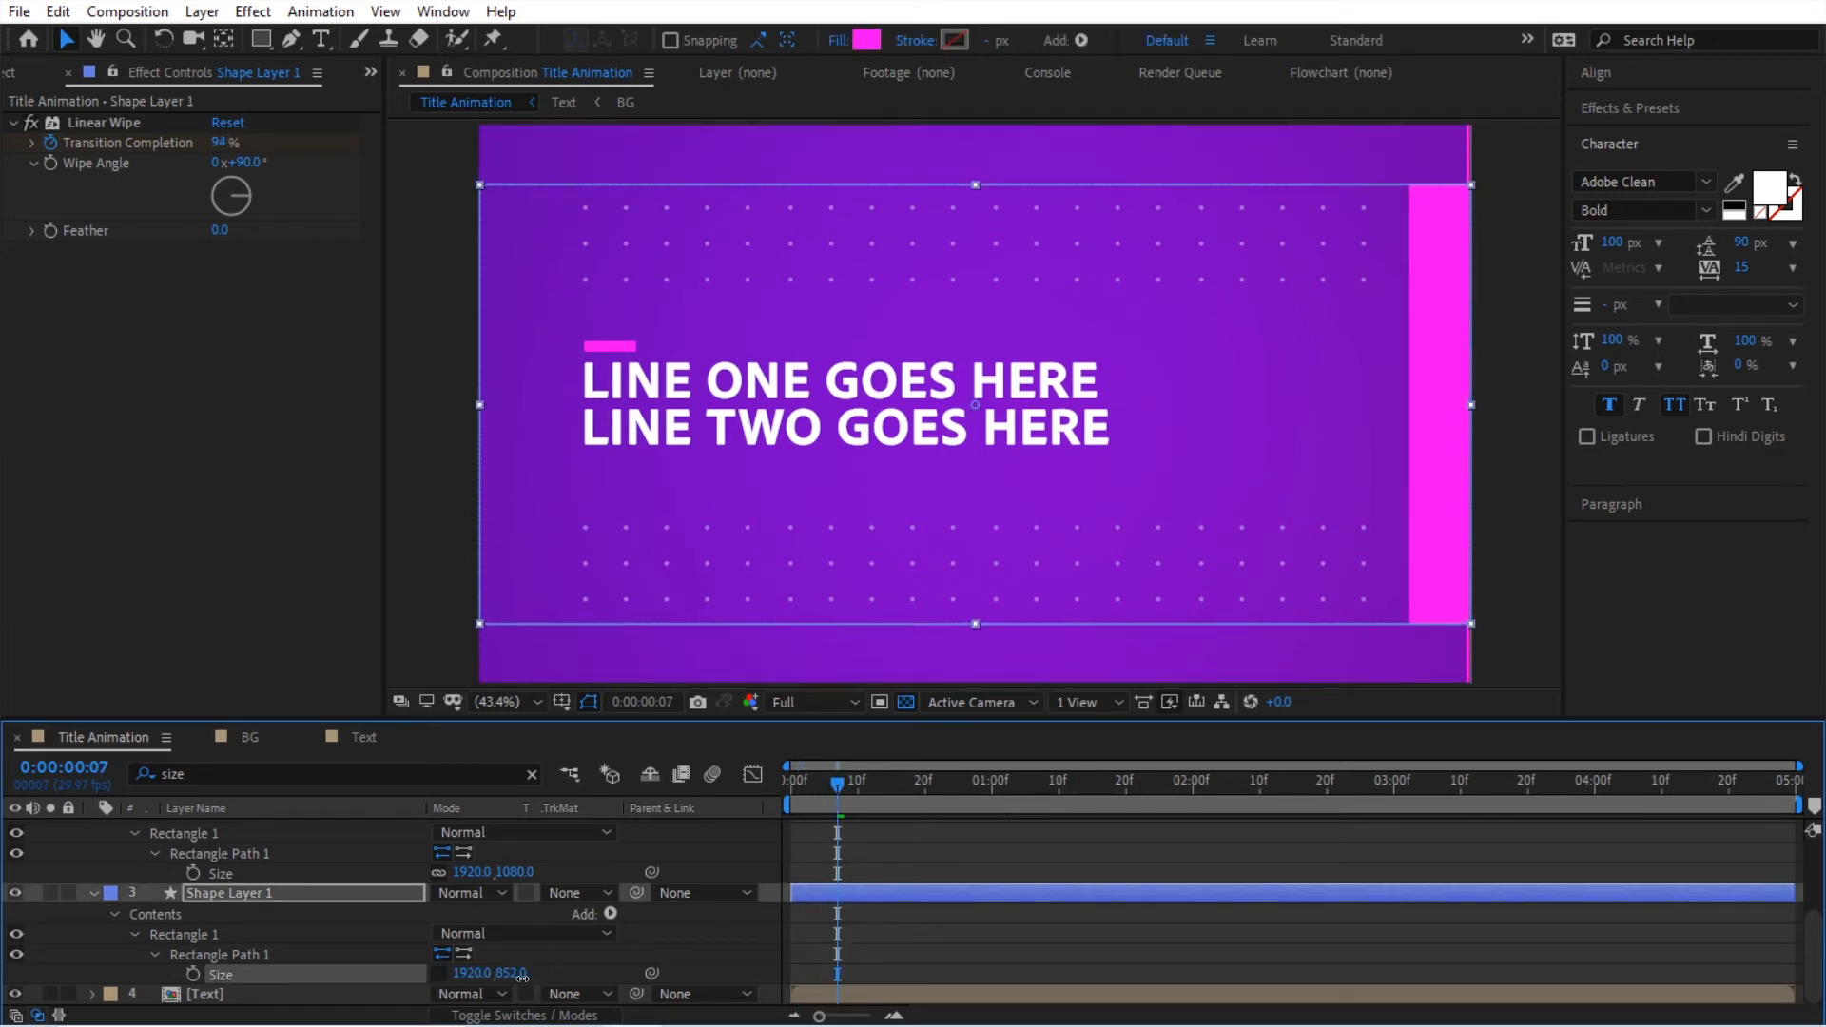
click(521, 974)
text(380)
key(Return)
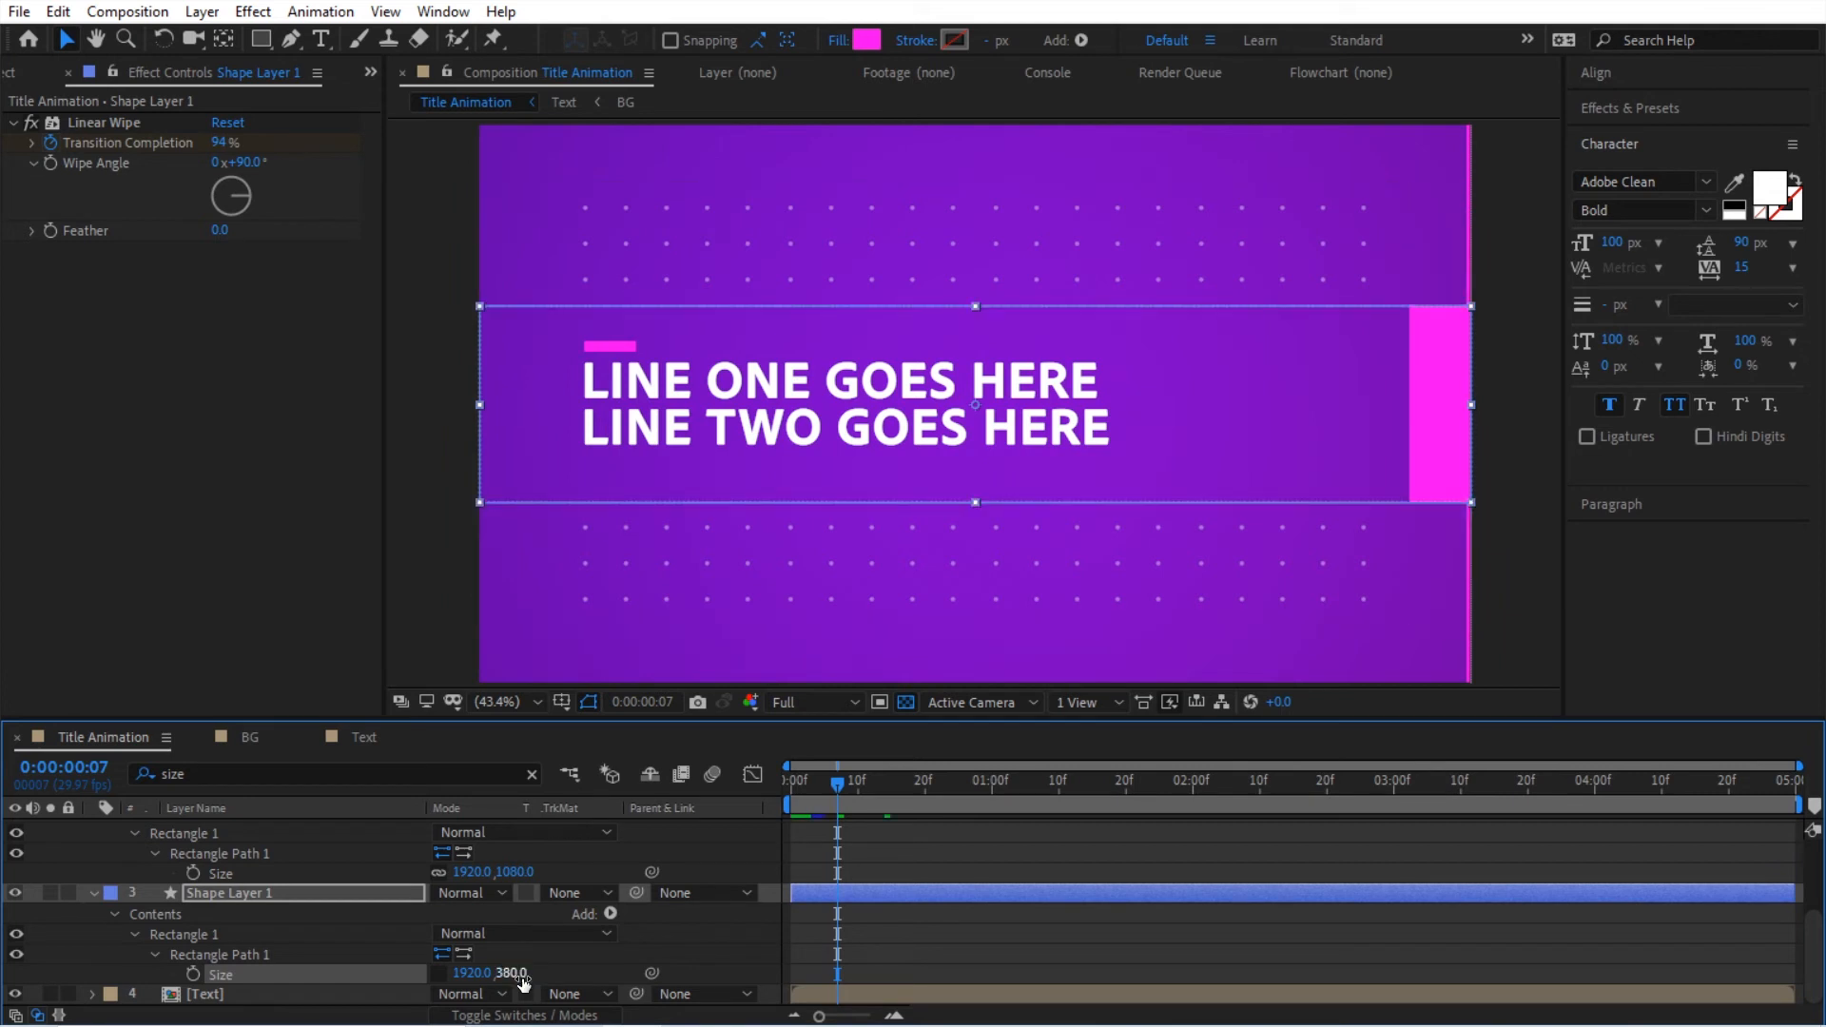
Step: Unlink the Size proportions of Shape Layer 2's rectangle and set its height to 730
drag(829, 794, 882, 791)
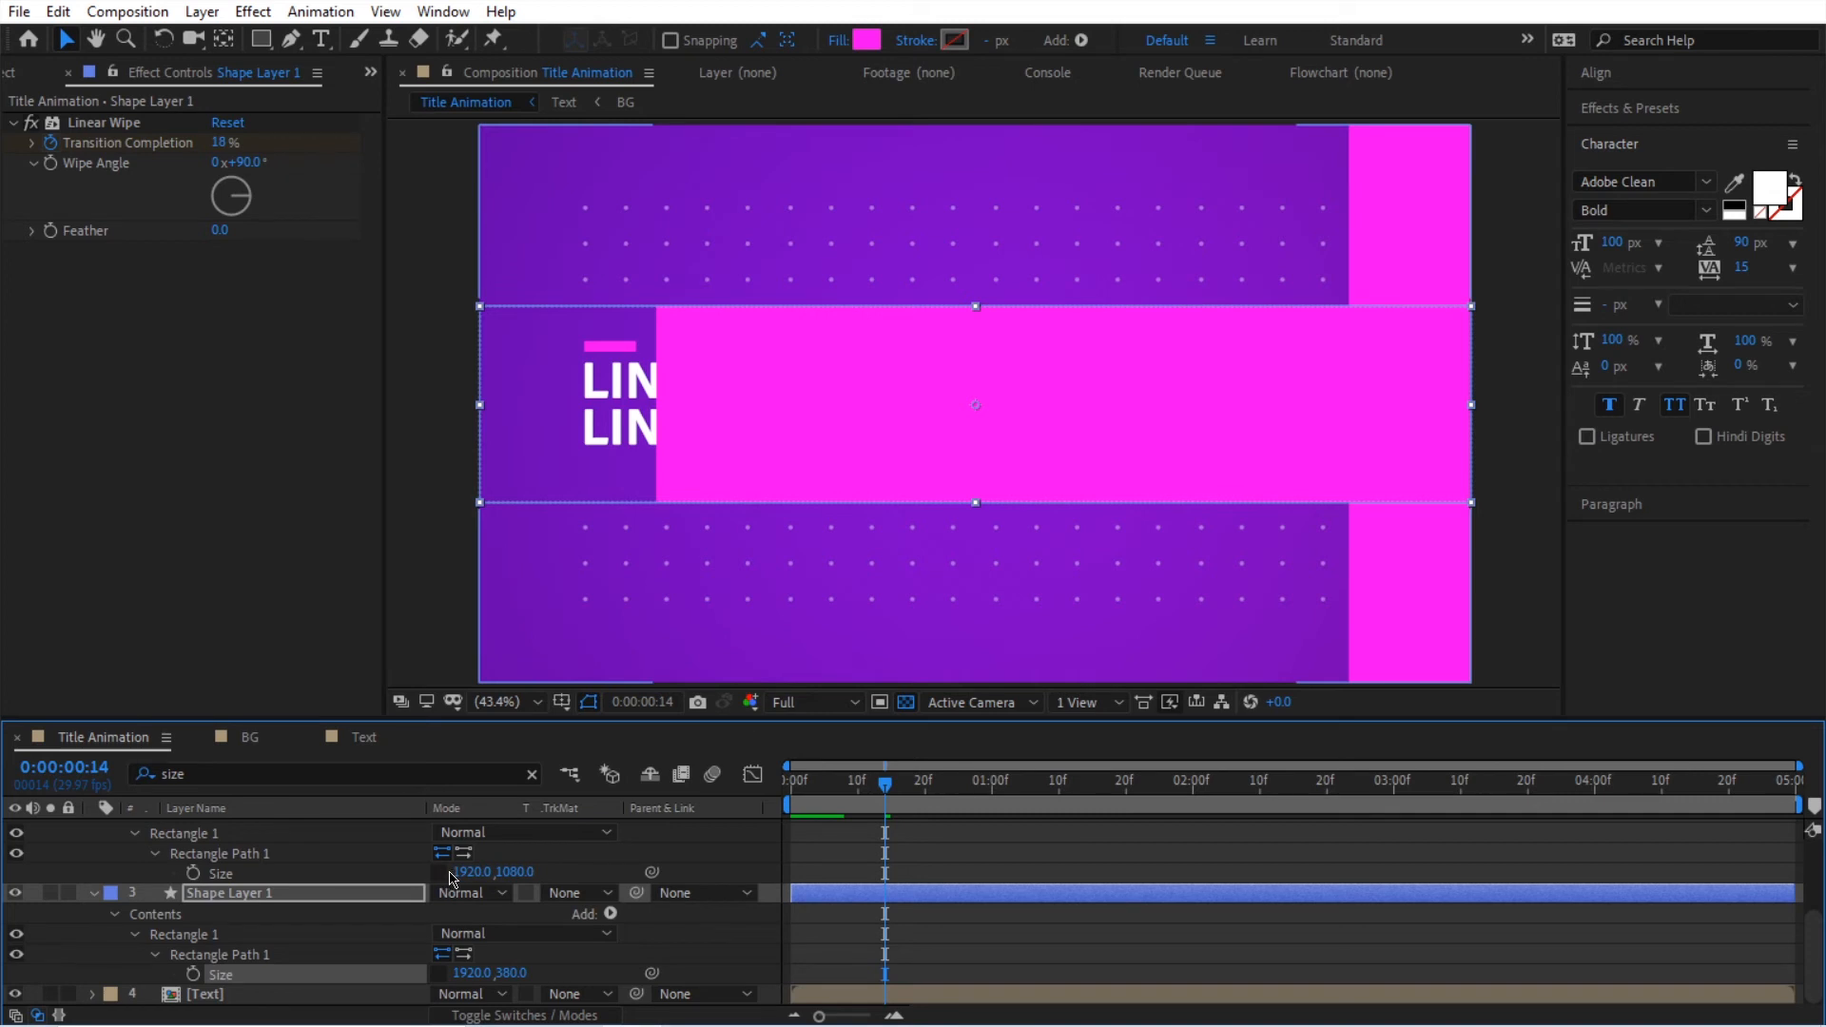
drag(514, 872, 443, 884)
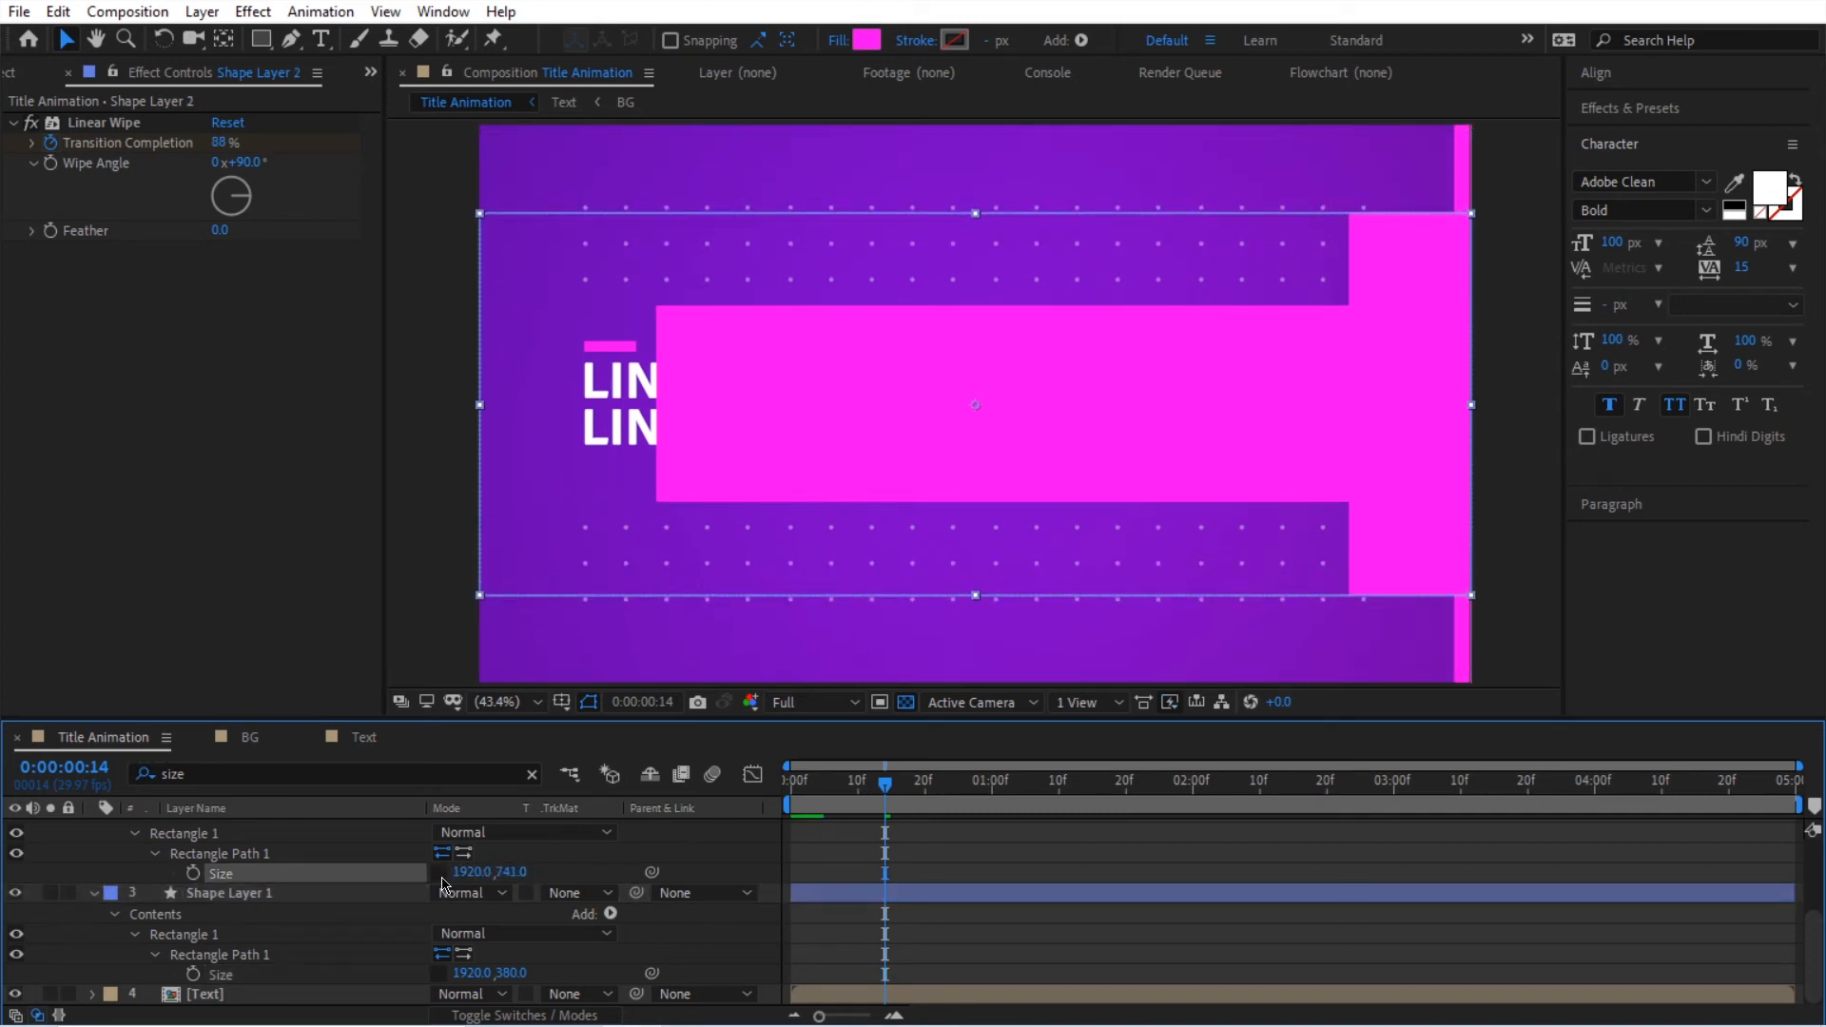
click(511, 872)
text(730)
key(Return)
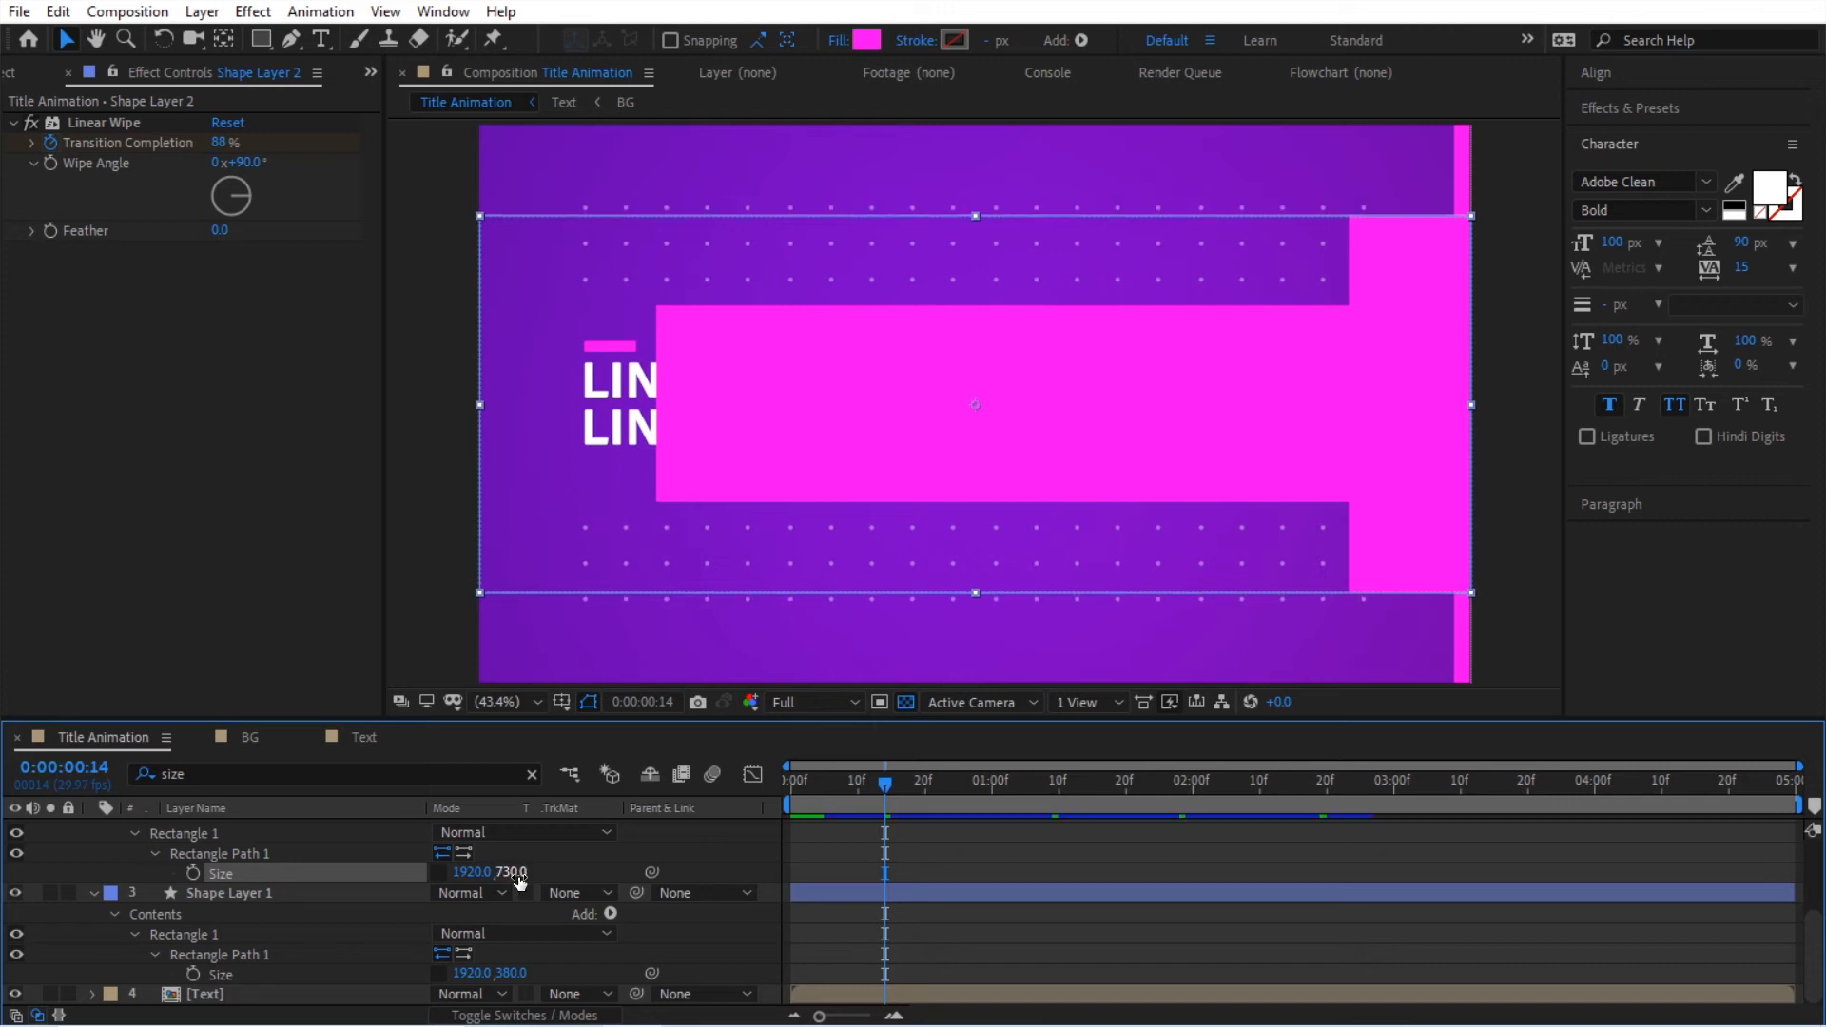
Step: Play the animation from the first frame to check the stepped three-layer wipe
drag(860, 792, 759, 829)
click(919, 849)
key(space)
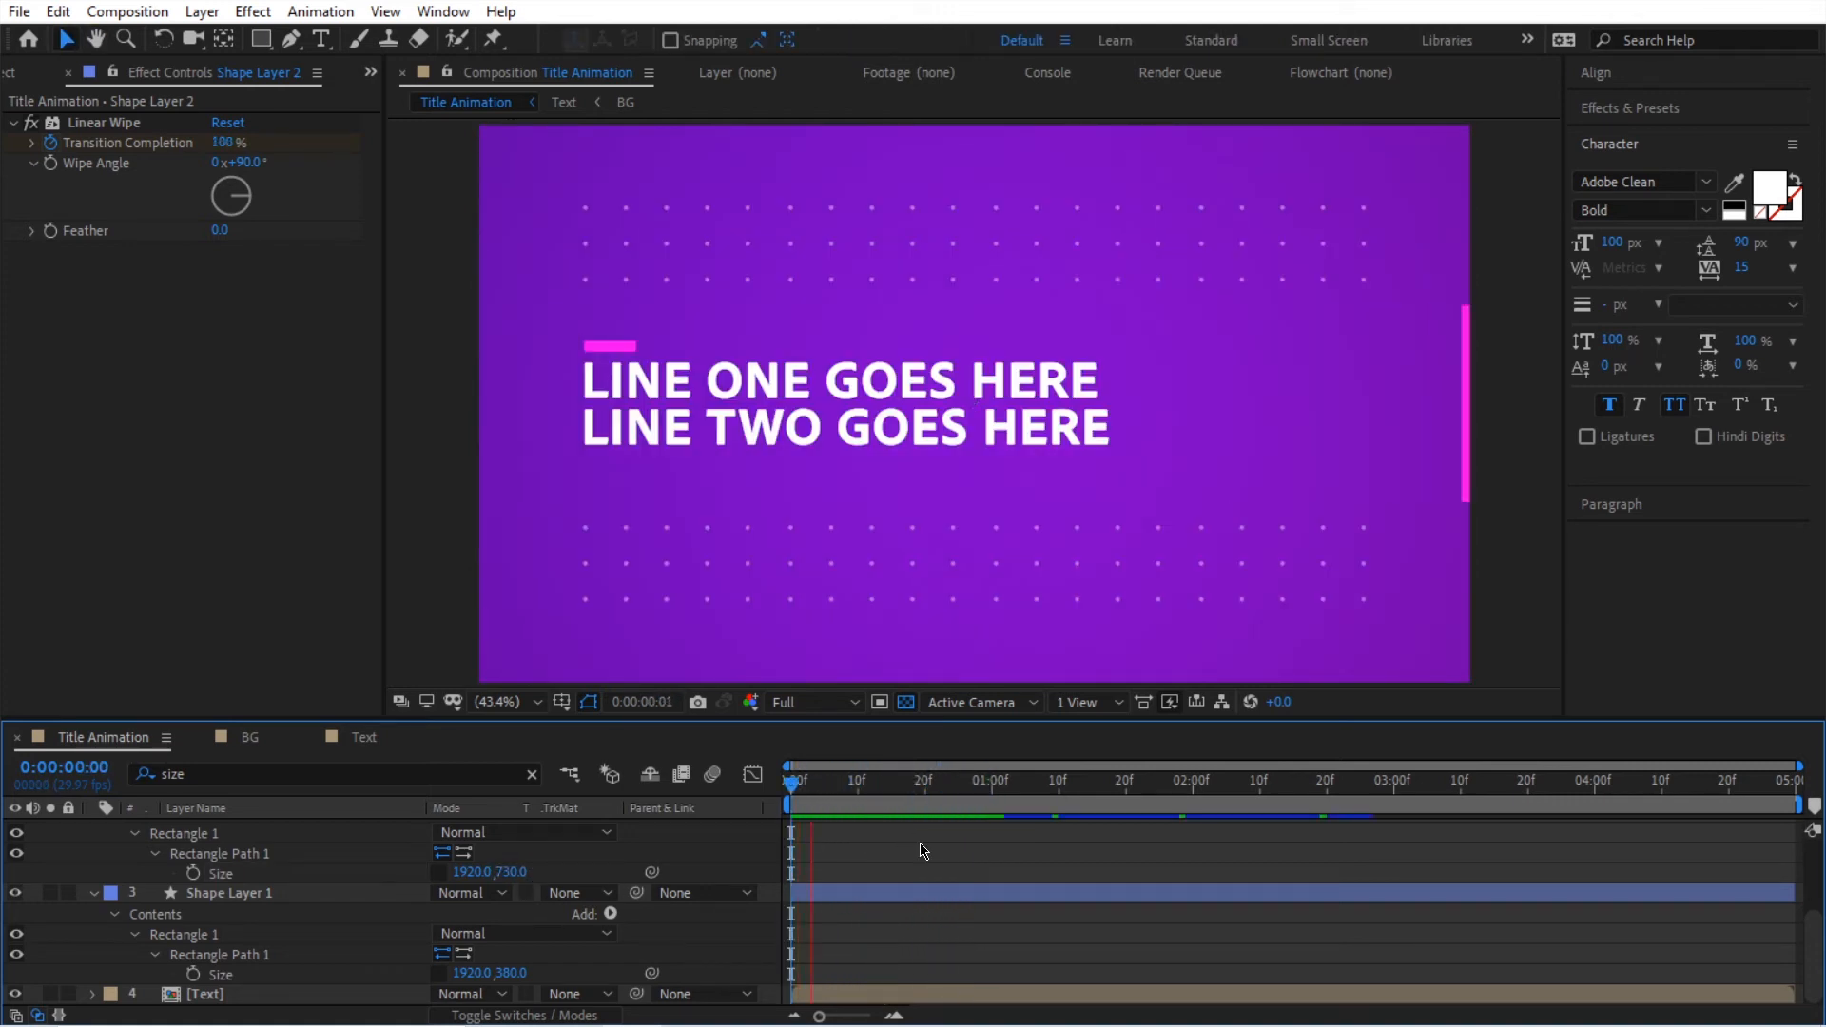
key(space)
drag(913, 808, 694, 805)
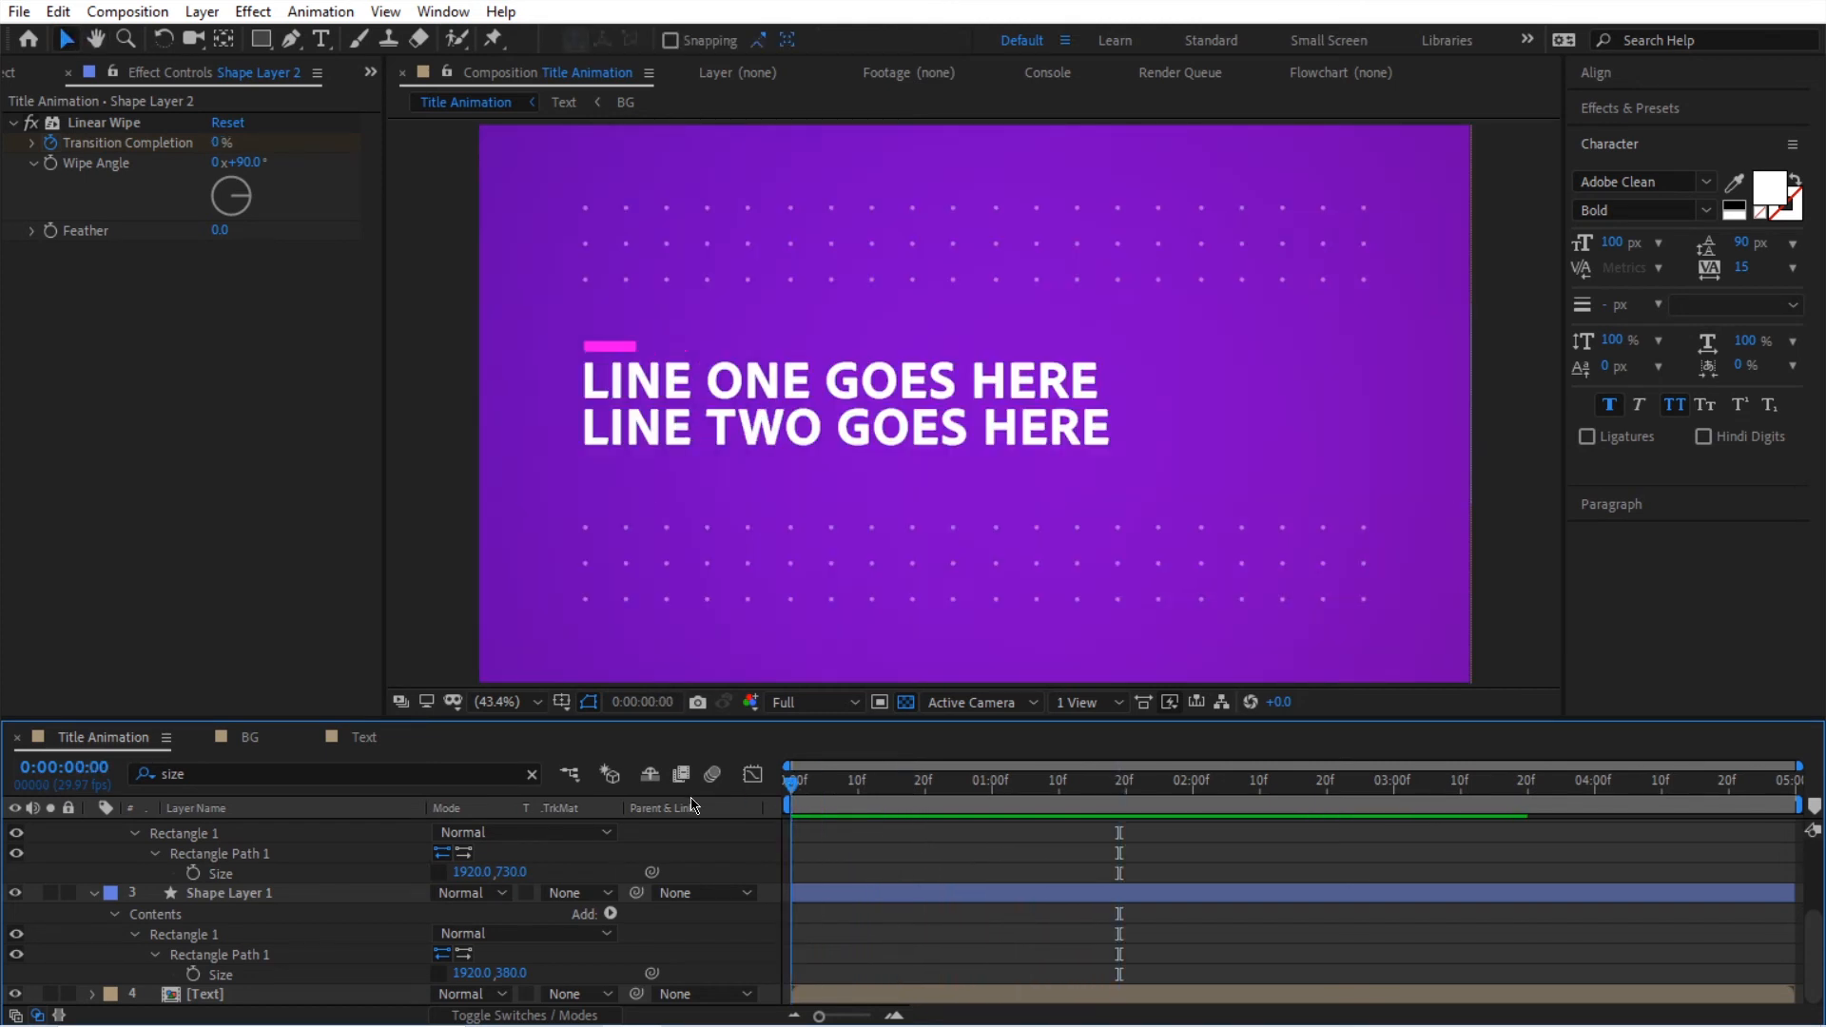
key(space)
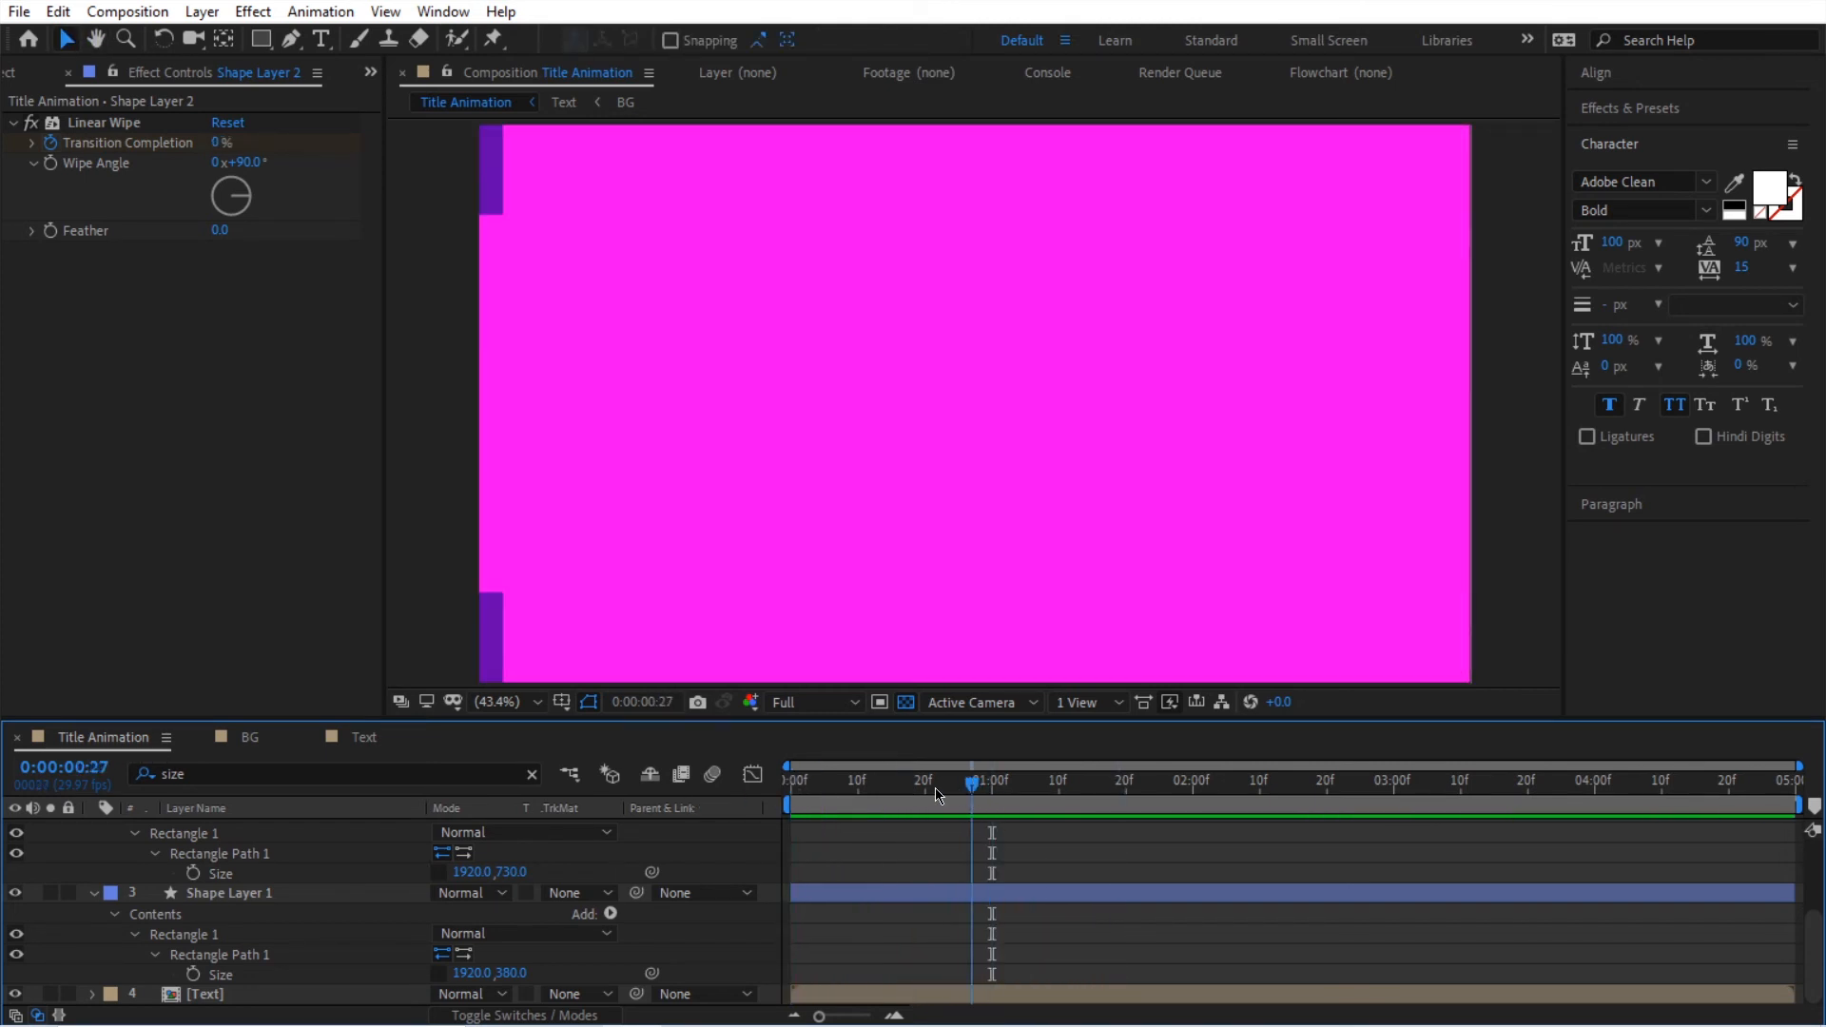
key(space)
Step: Collapse the layers, pre-compose the three shape layers as "Wipe", and keep that composition in the preCOMPS folder
key(u)
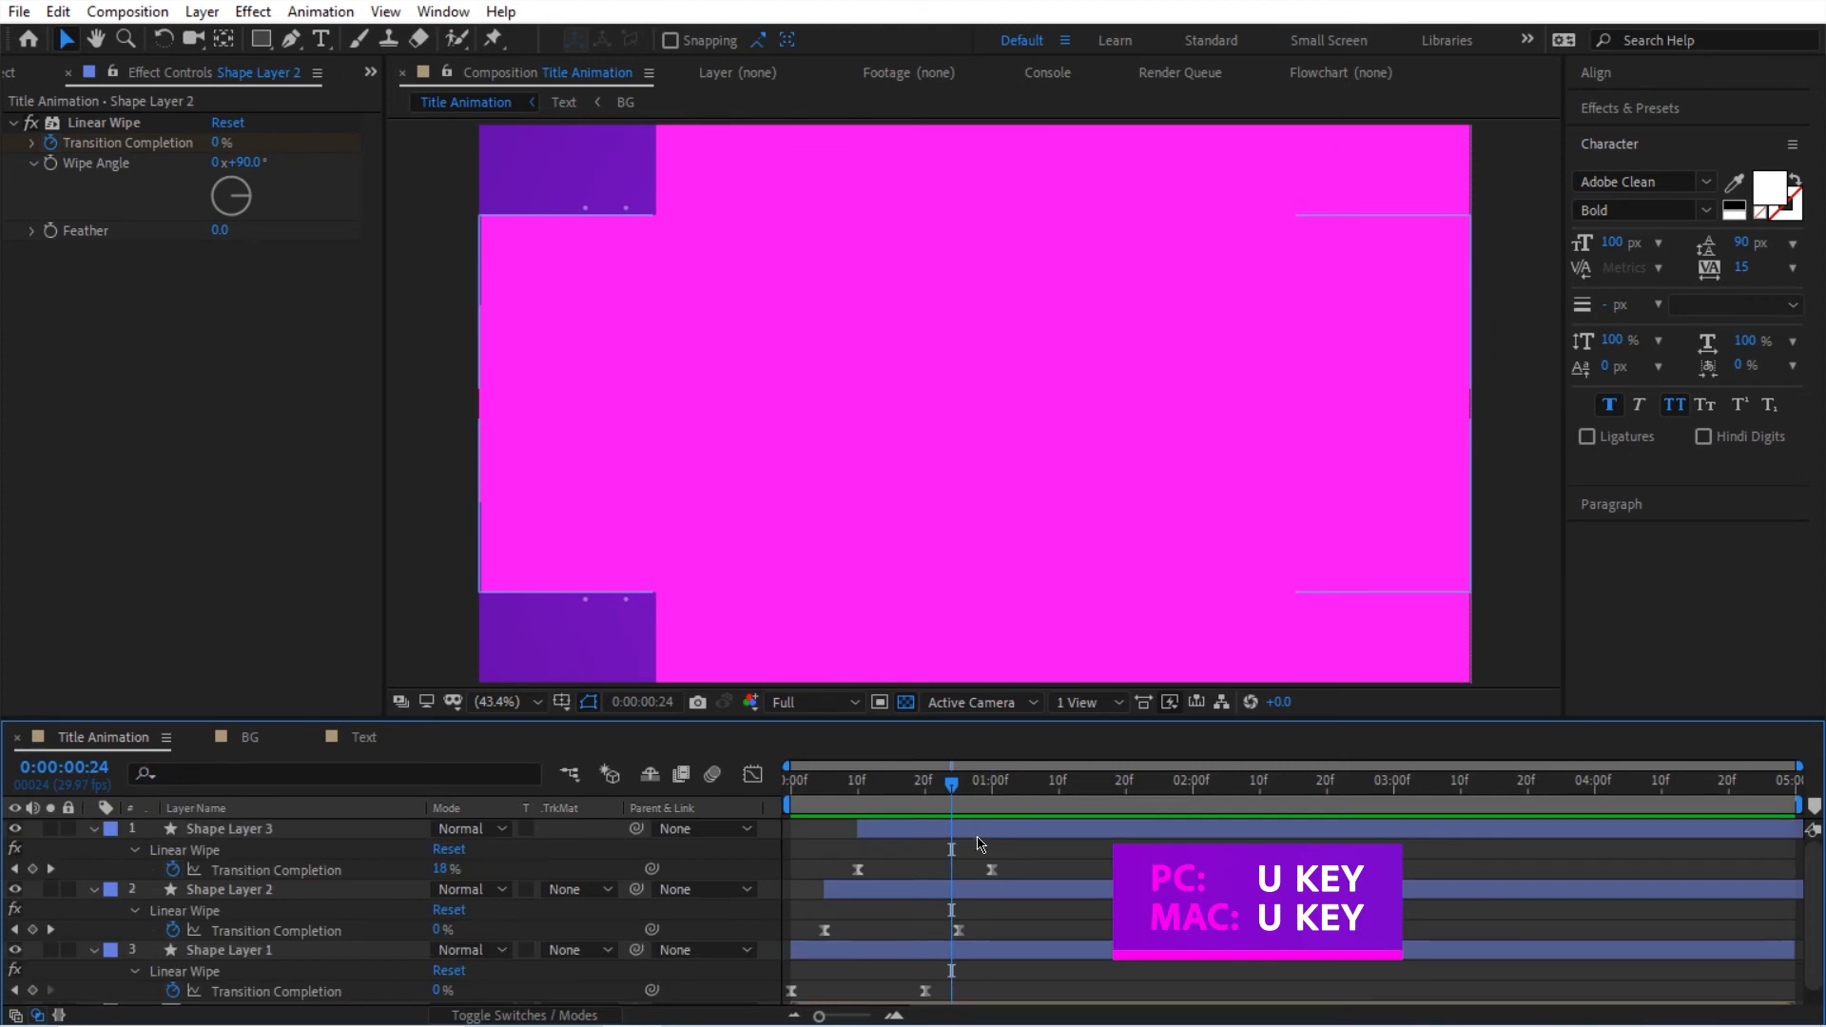
key(u)
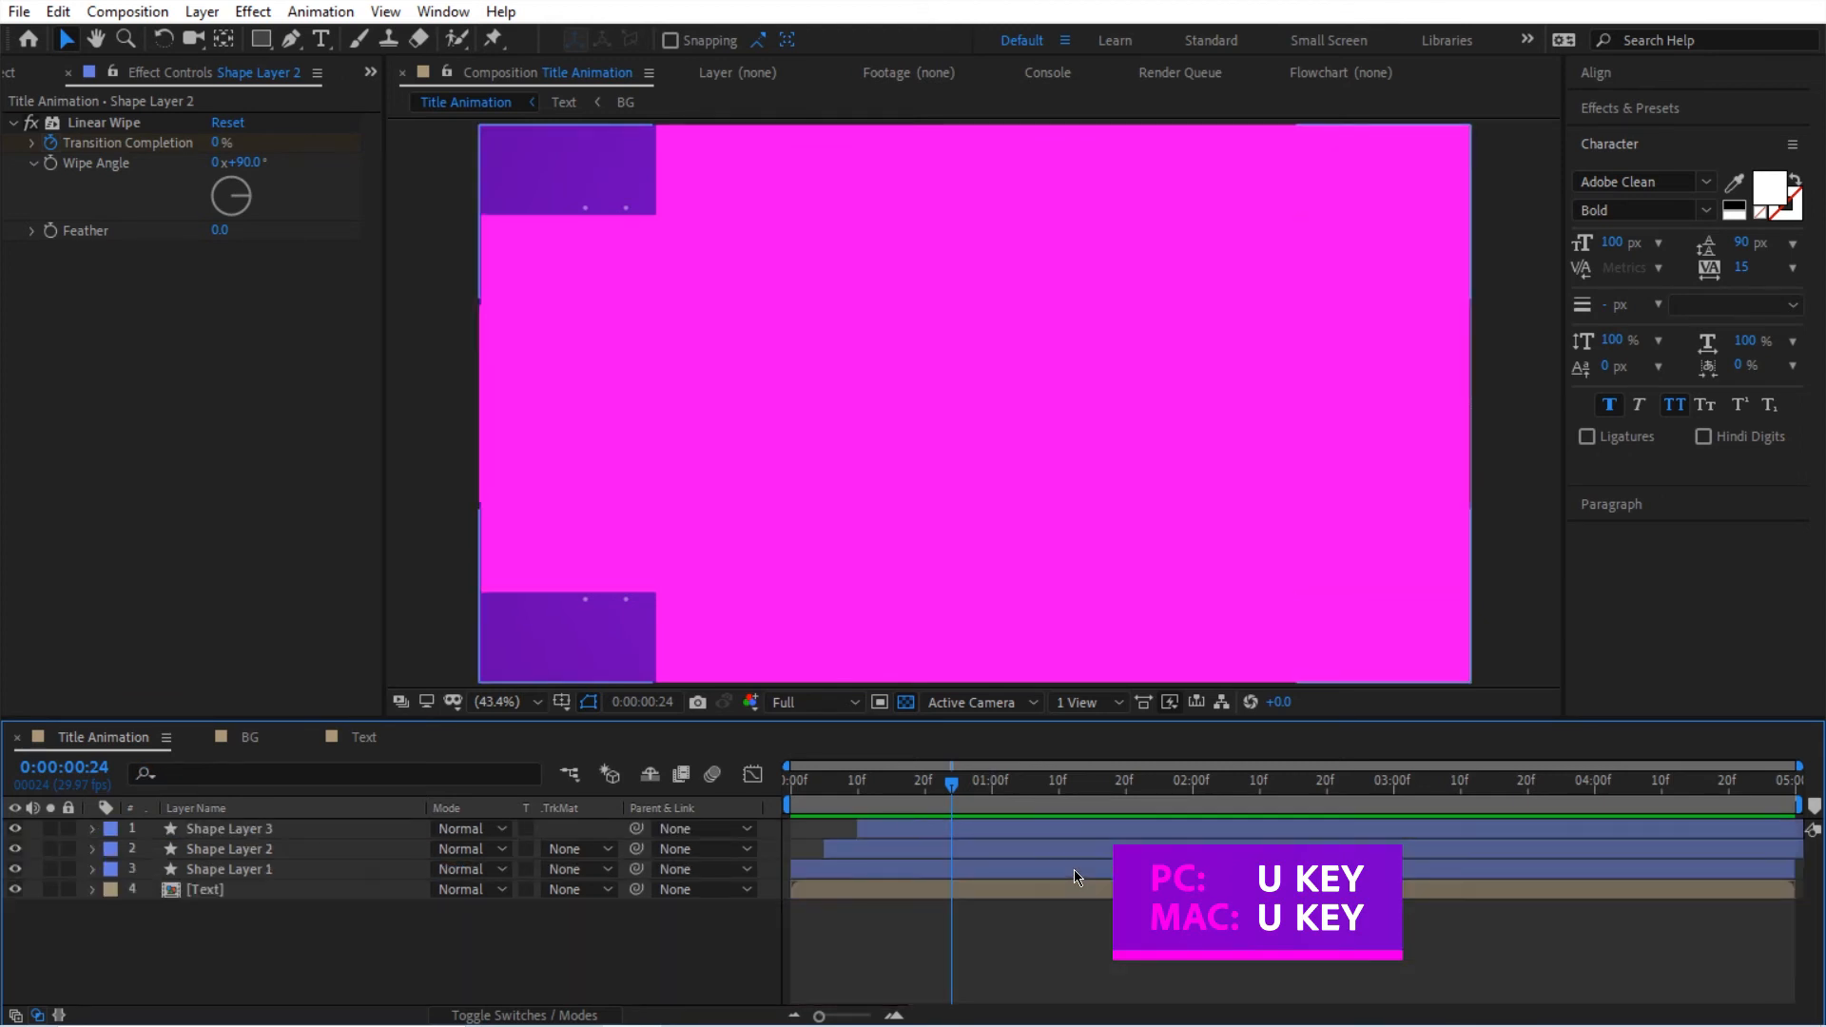
click(345, 830)
shift+click(346, 873)
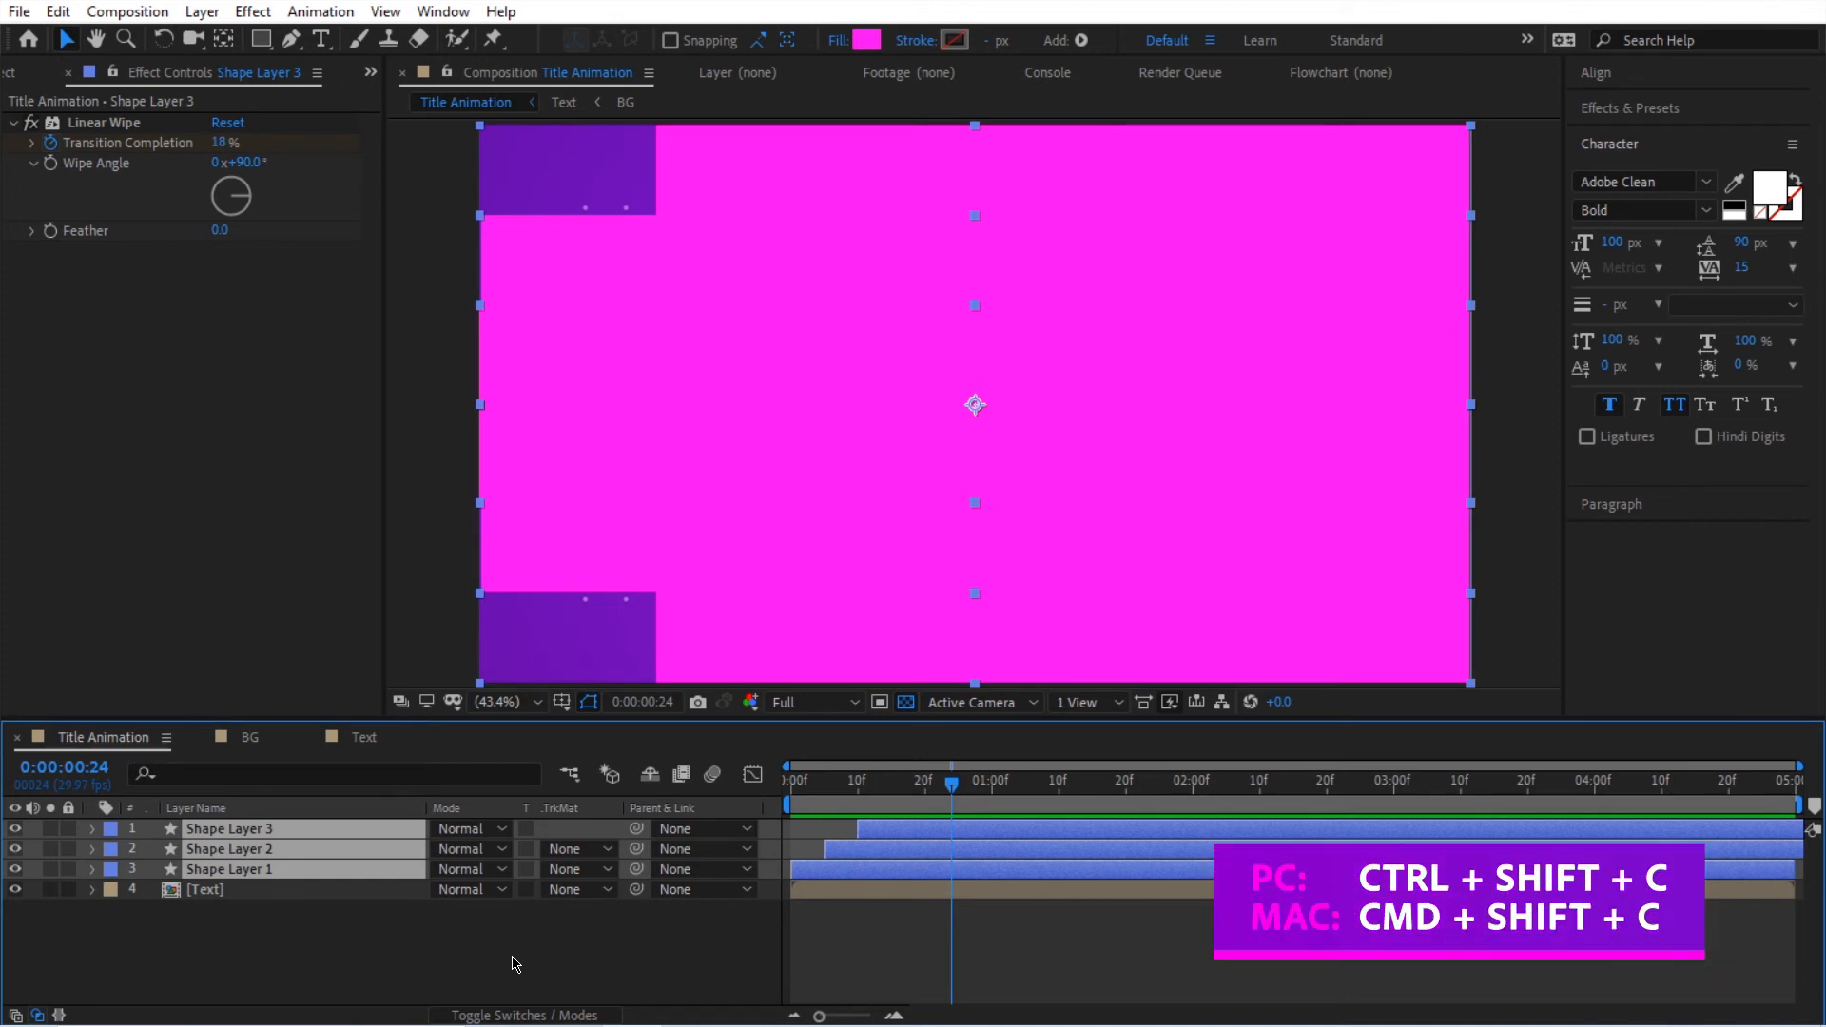
key(ctrl+shift+c)
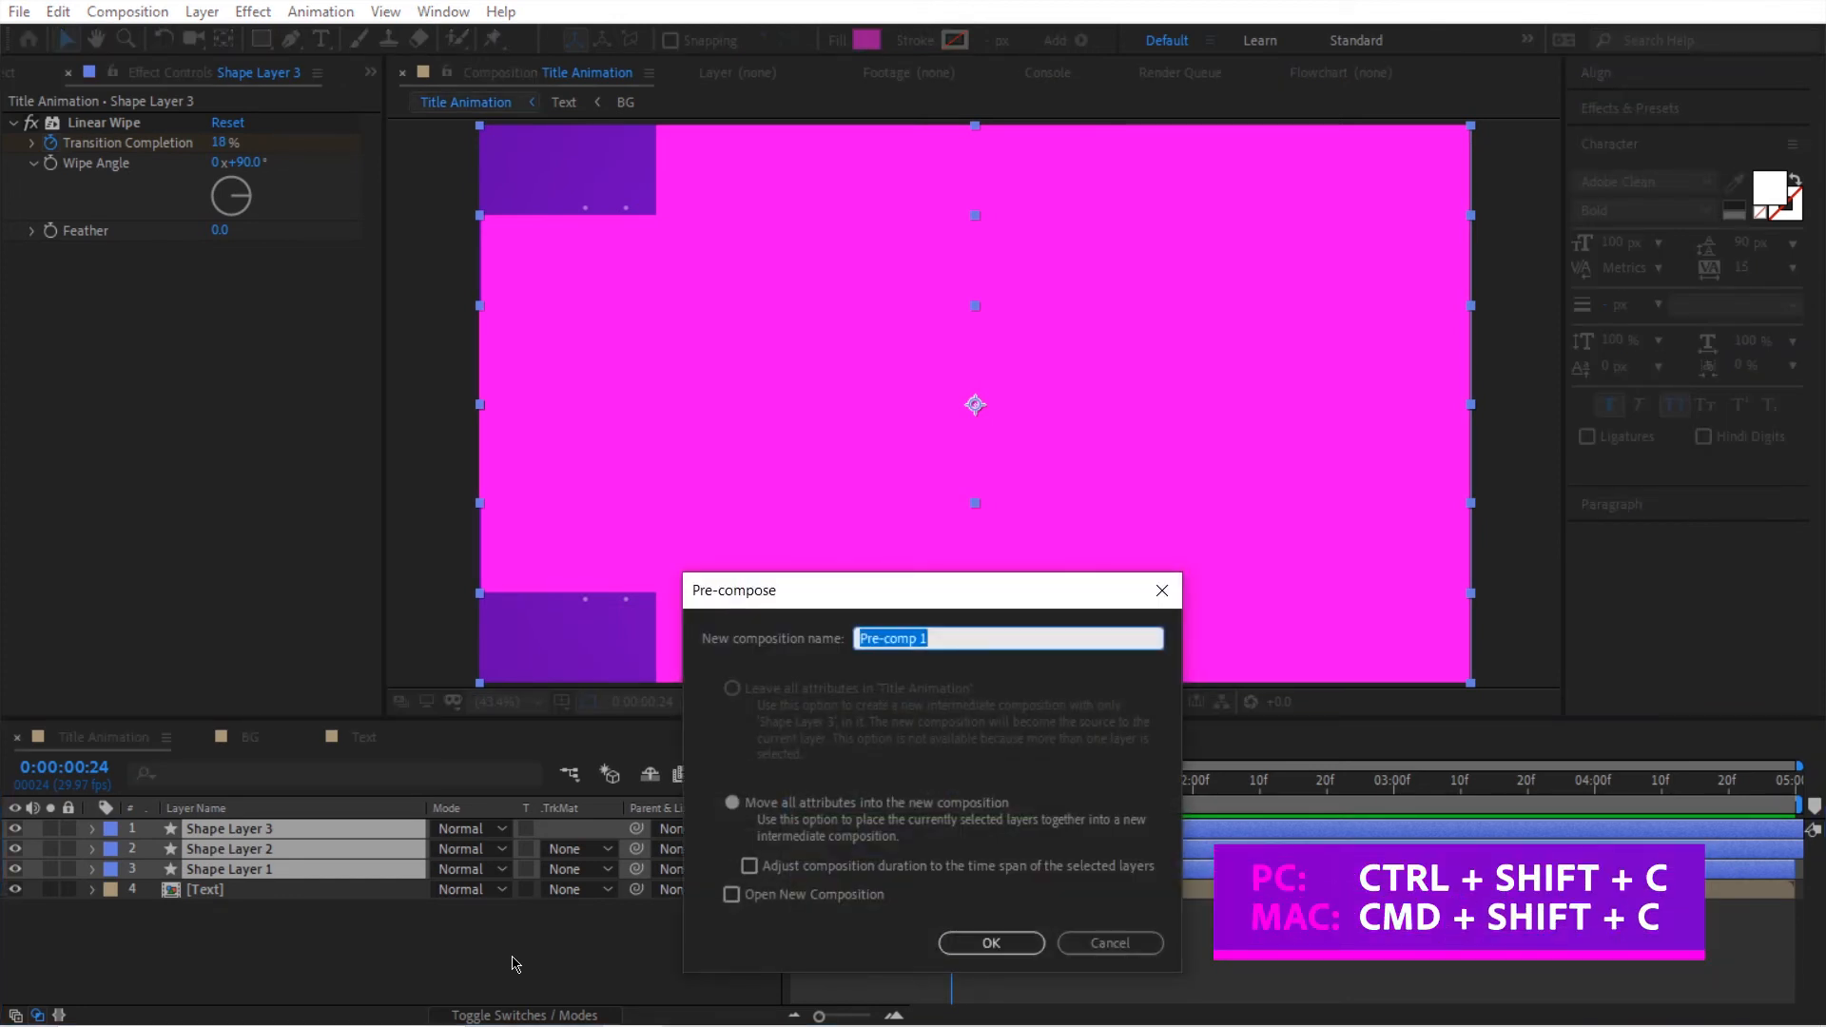
text(Wipe)
click(991, 943)
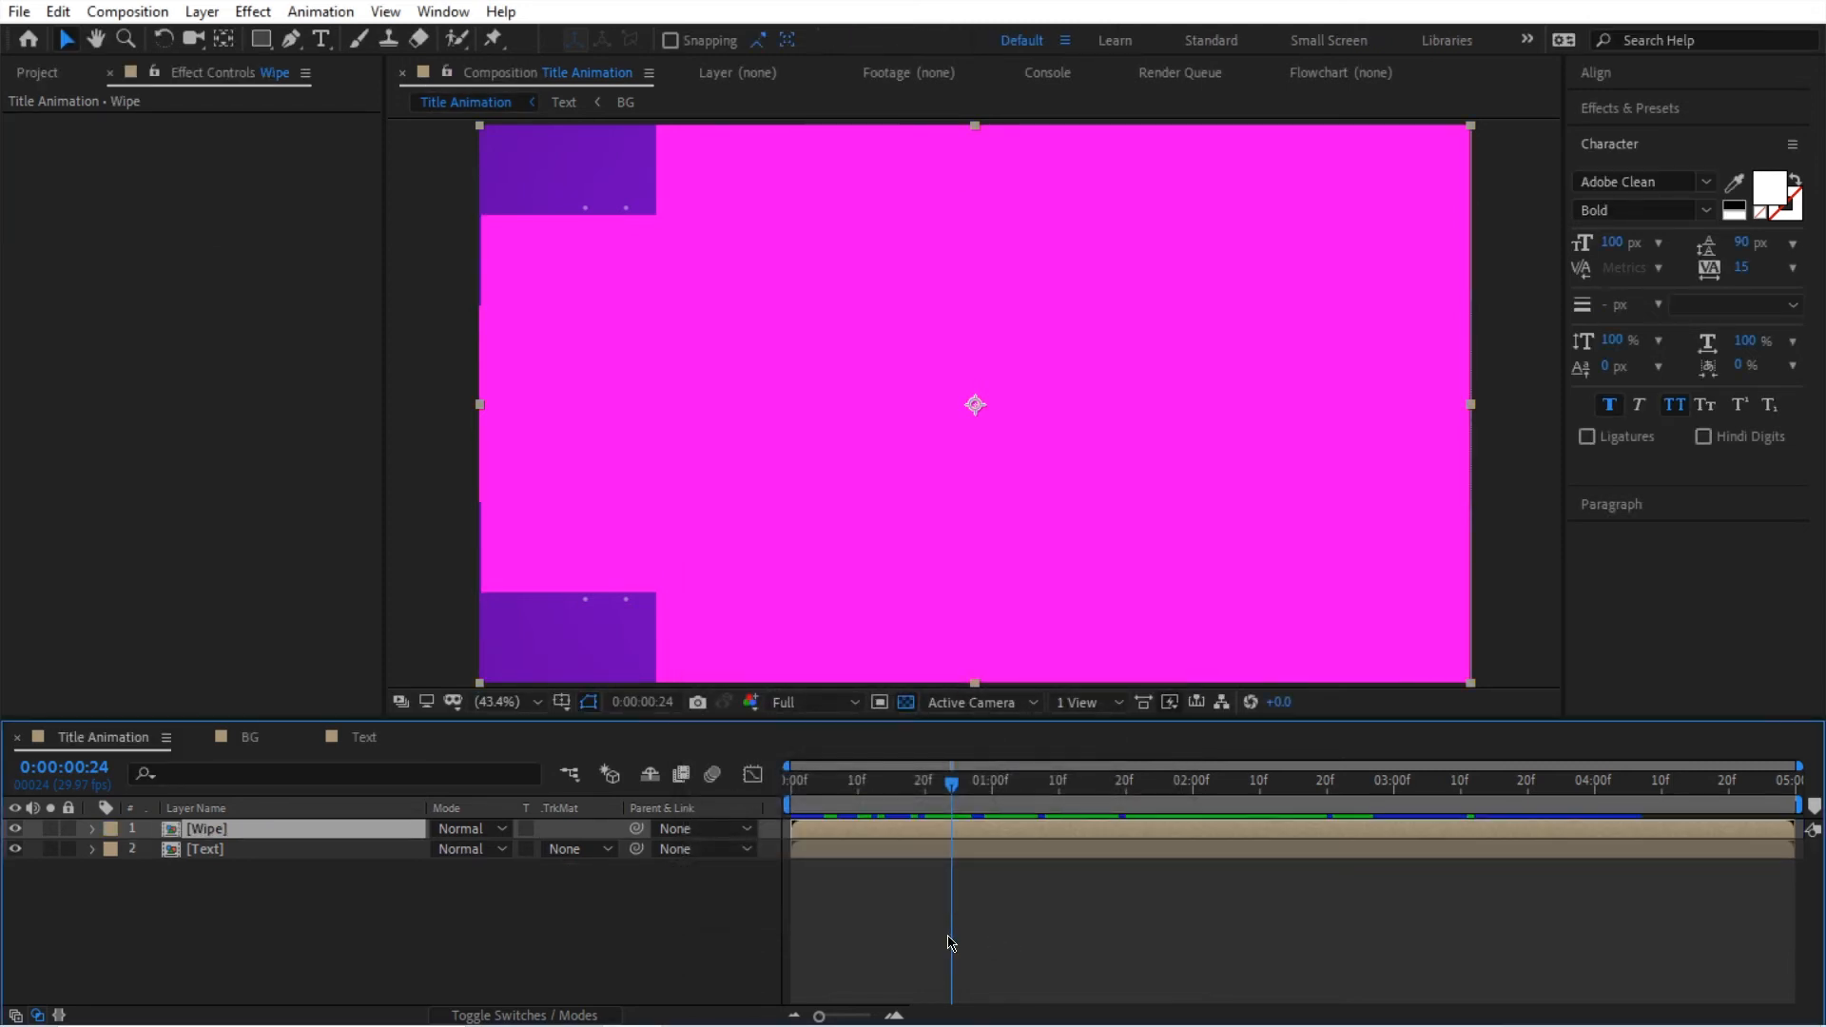
click(68, 75)
drag(114, 400, 128, 317)
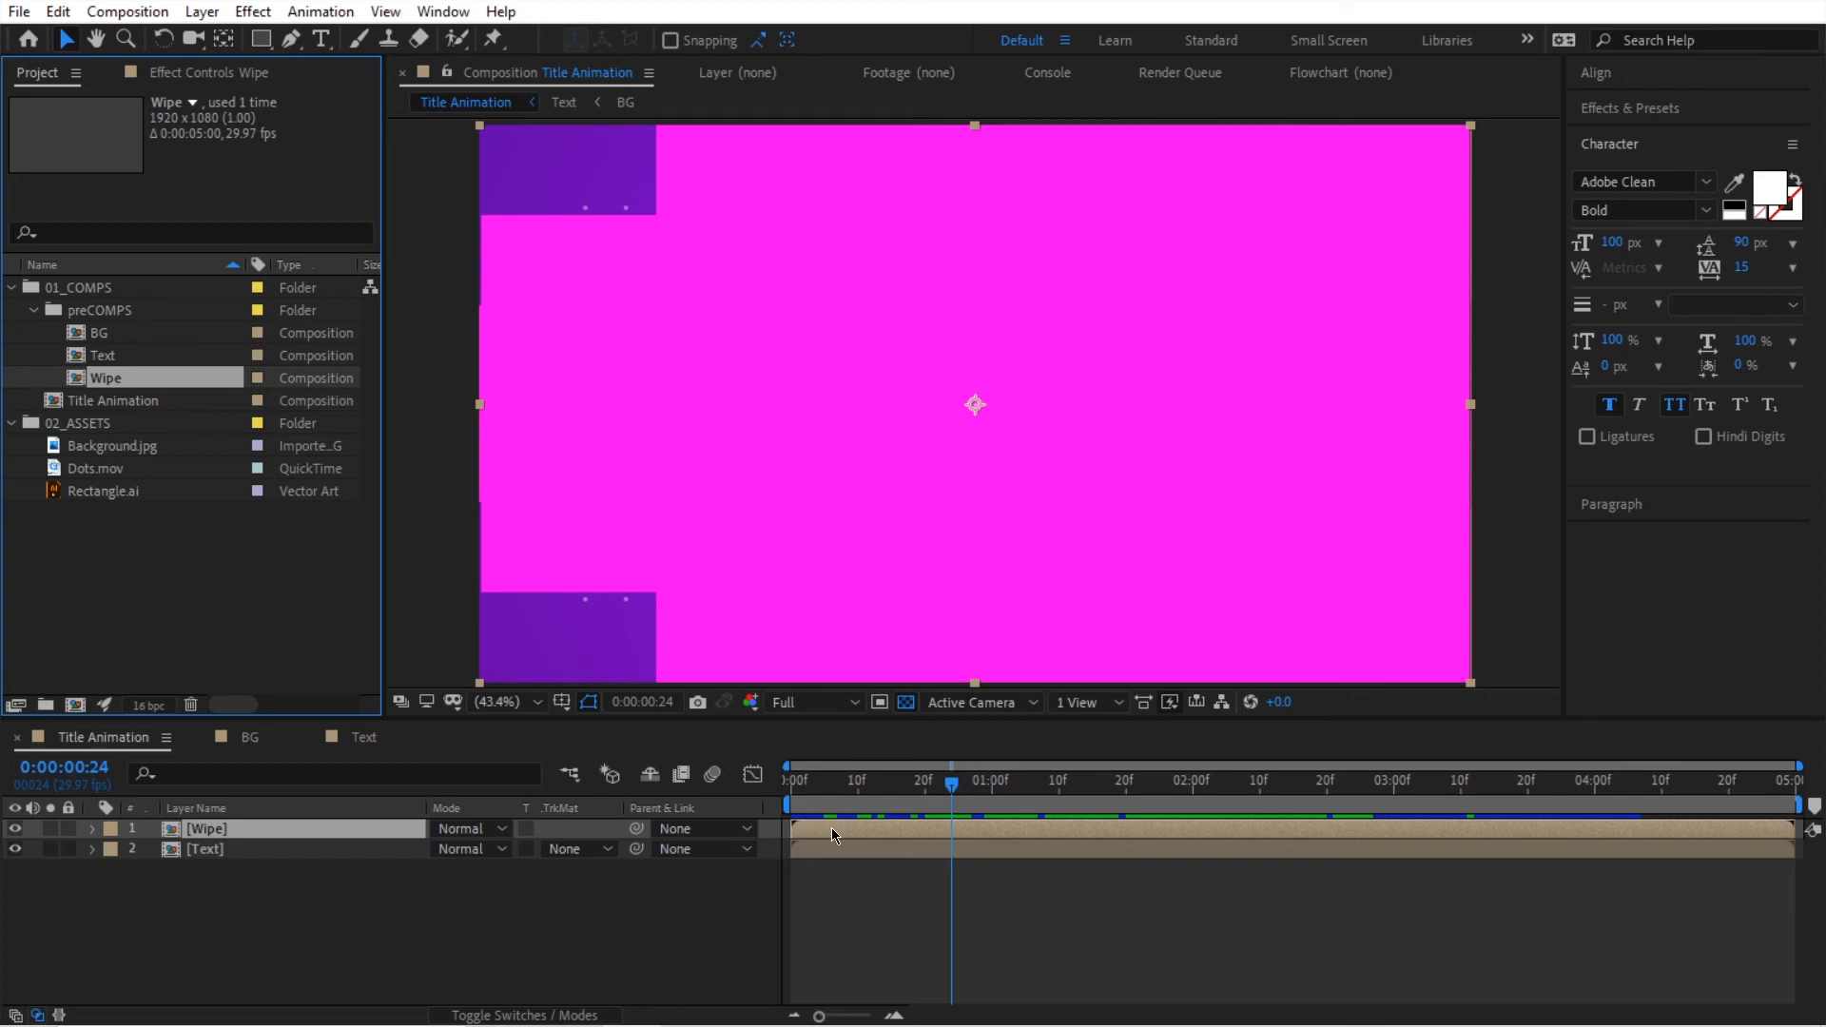
Step: Duplicate the Wipe layer and shift the copy to start at frame 5
drag(876, 790, 843, 790)
click(291, 850)
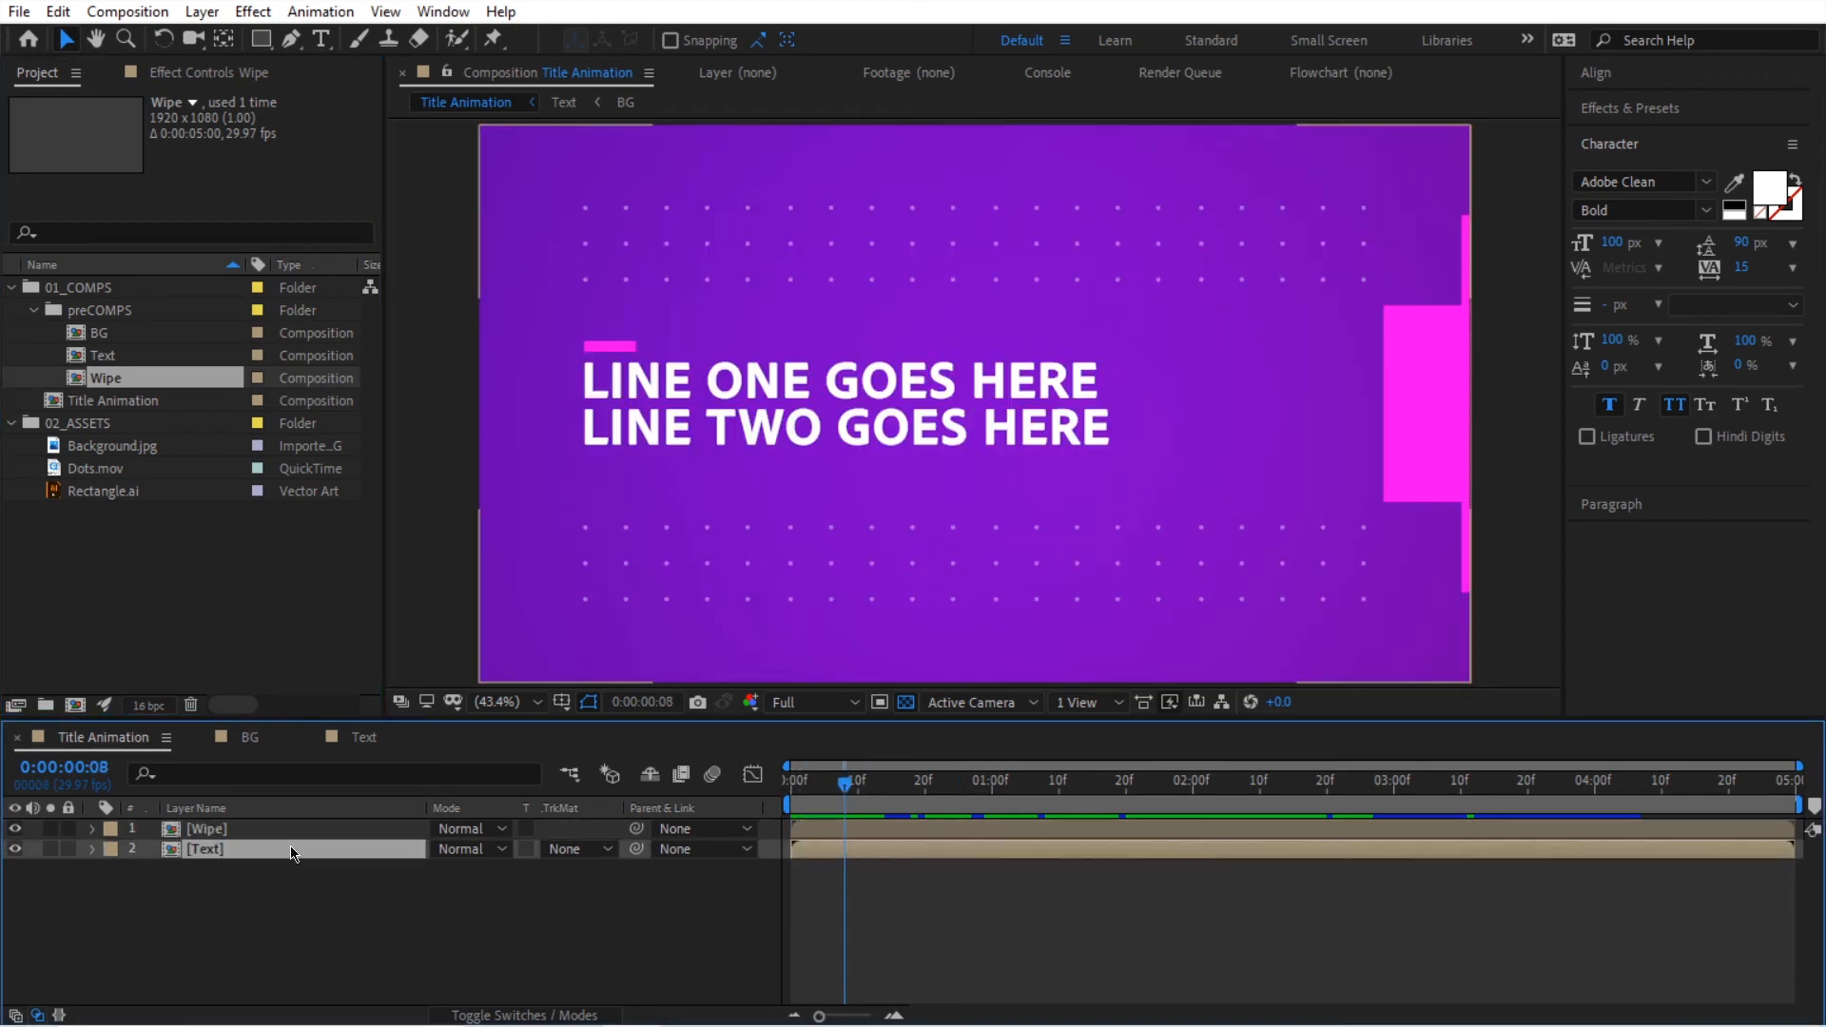
click(824, 831)
mouse_move(844, 782)
mouse_down()
mouse_move(805, 784)
mouse_move(848, 797)
mouse_up()
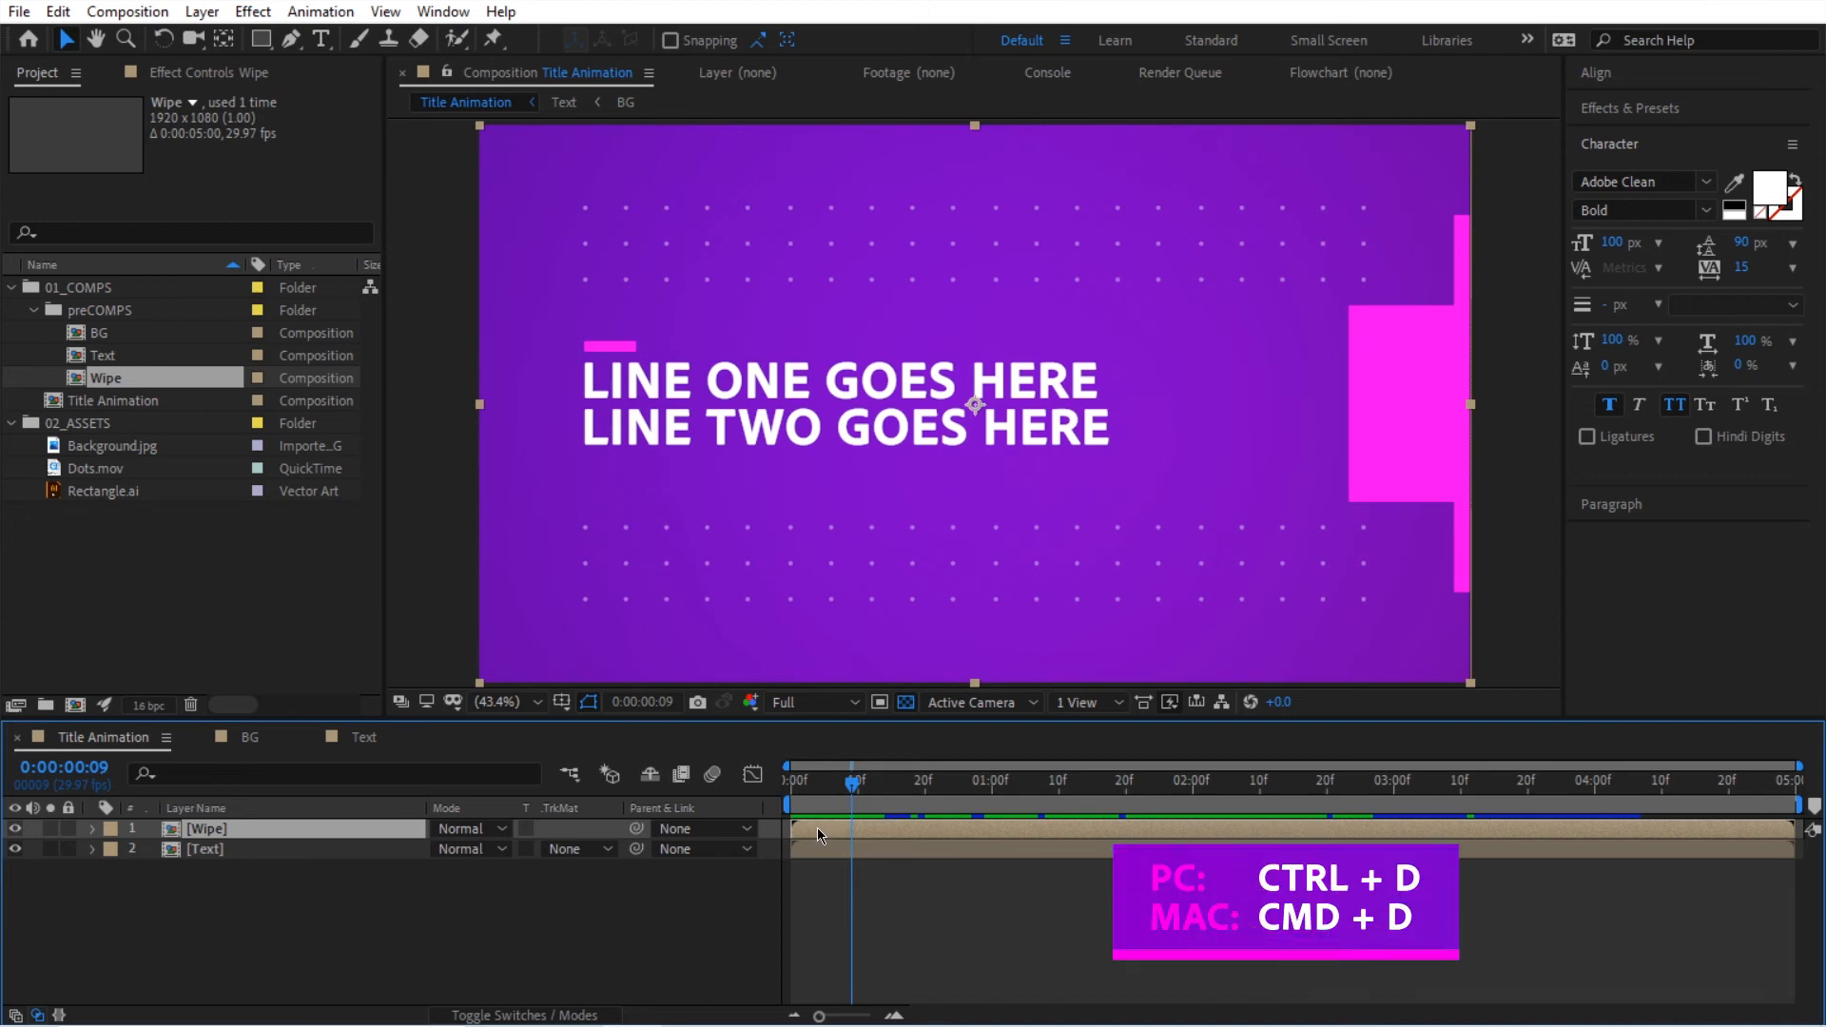
key(ctrl+d)
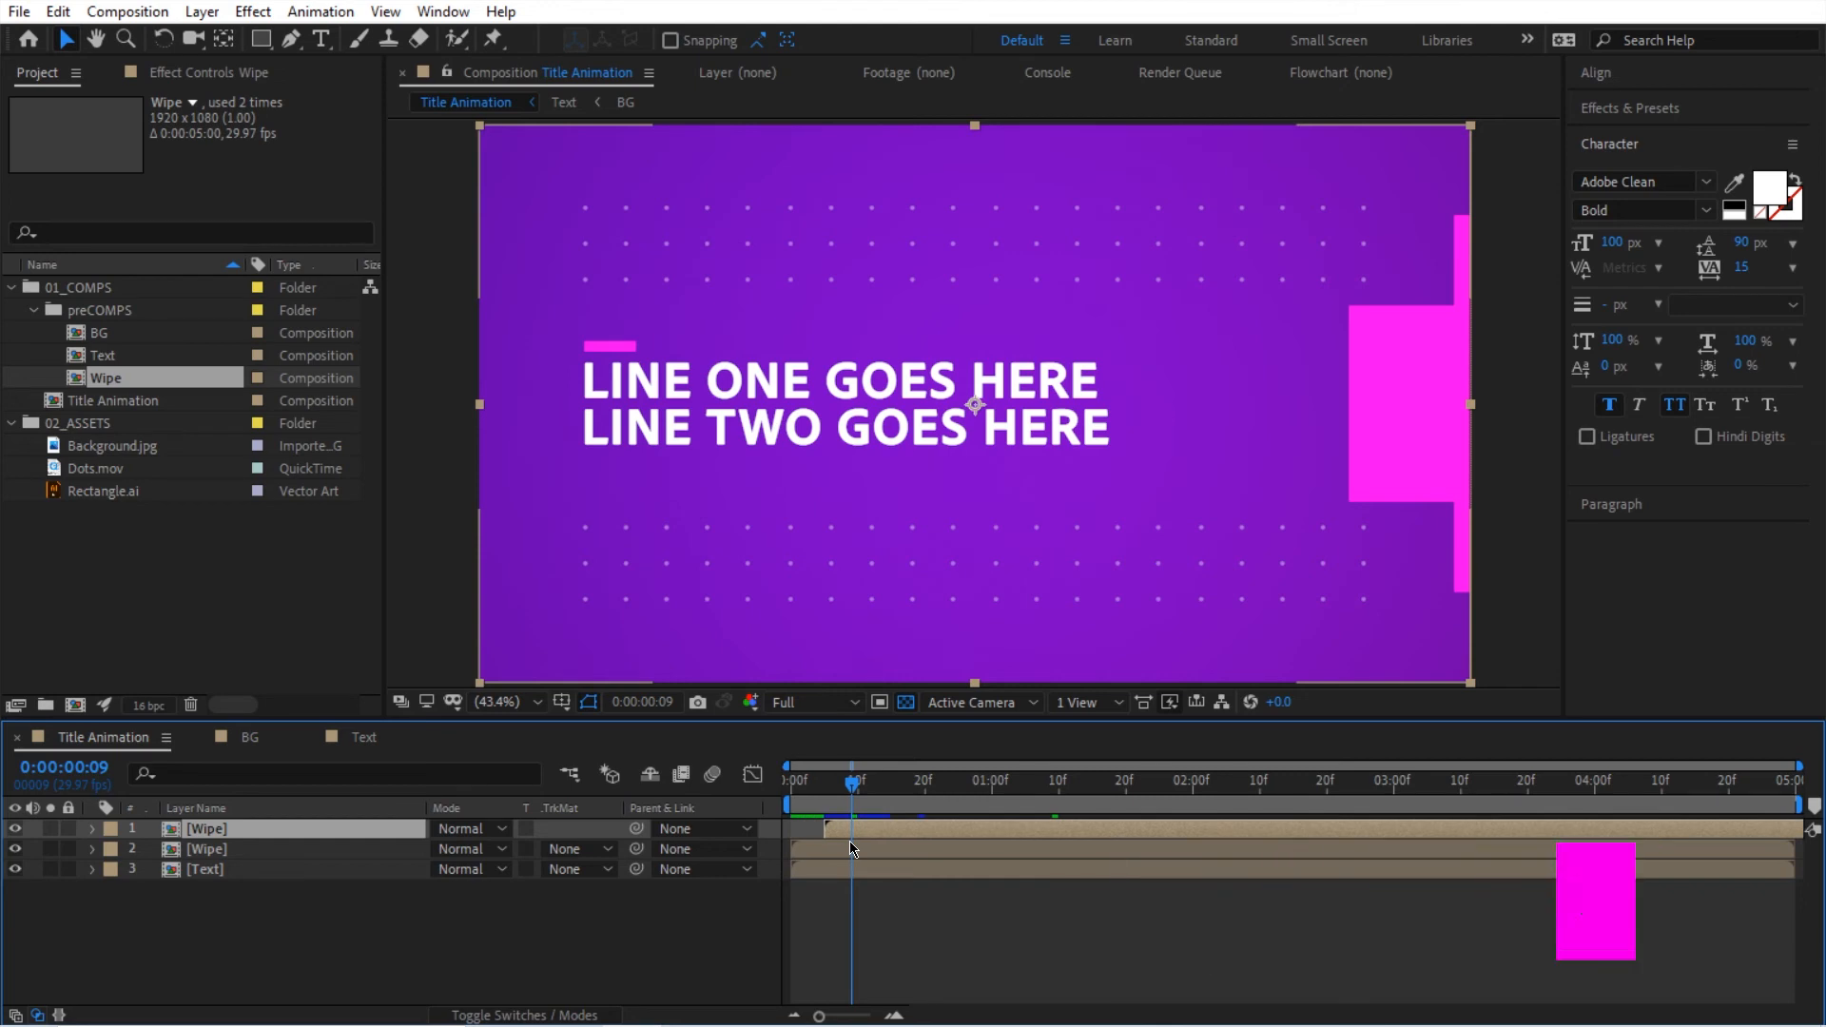
key(alt+Page_Down)
key(alt+Page_Down)
key(alt+Page_Down)
Step: Solo the duplicated Wipe layer temporarily and scrub through it to examine its shape and transparency against the Text layer
click(792, 795)
drag(792, 795, 847, 793)
click(50, 829)
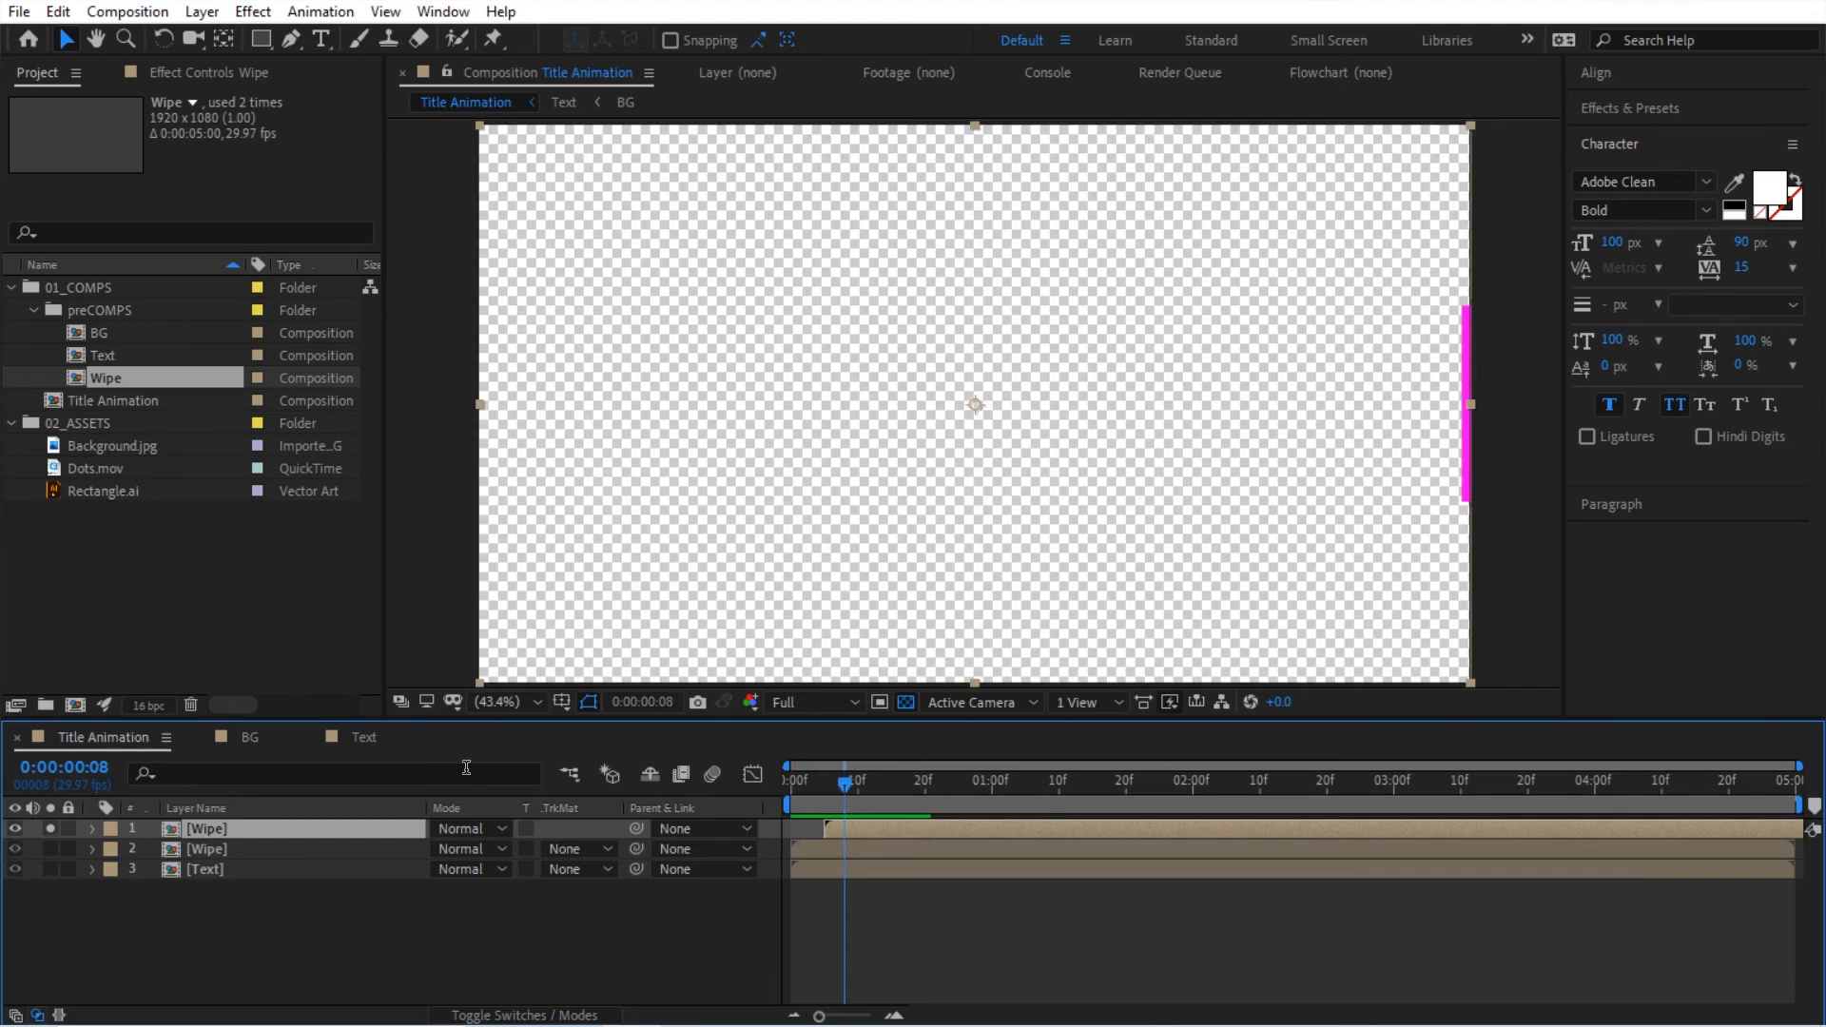
click(926, 788)
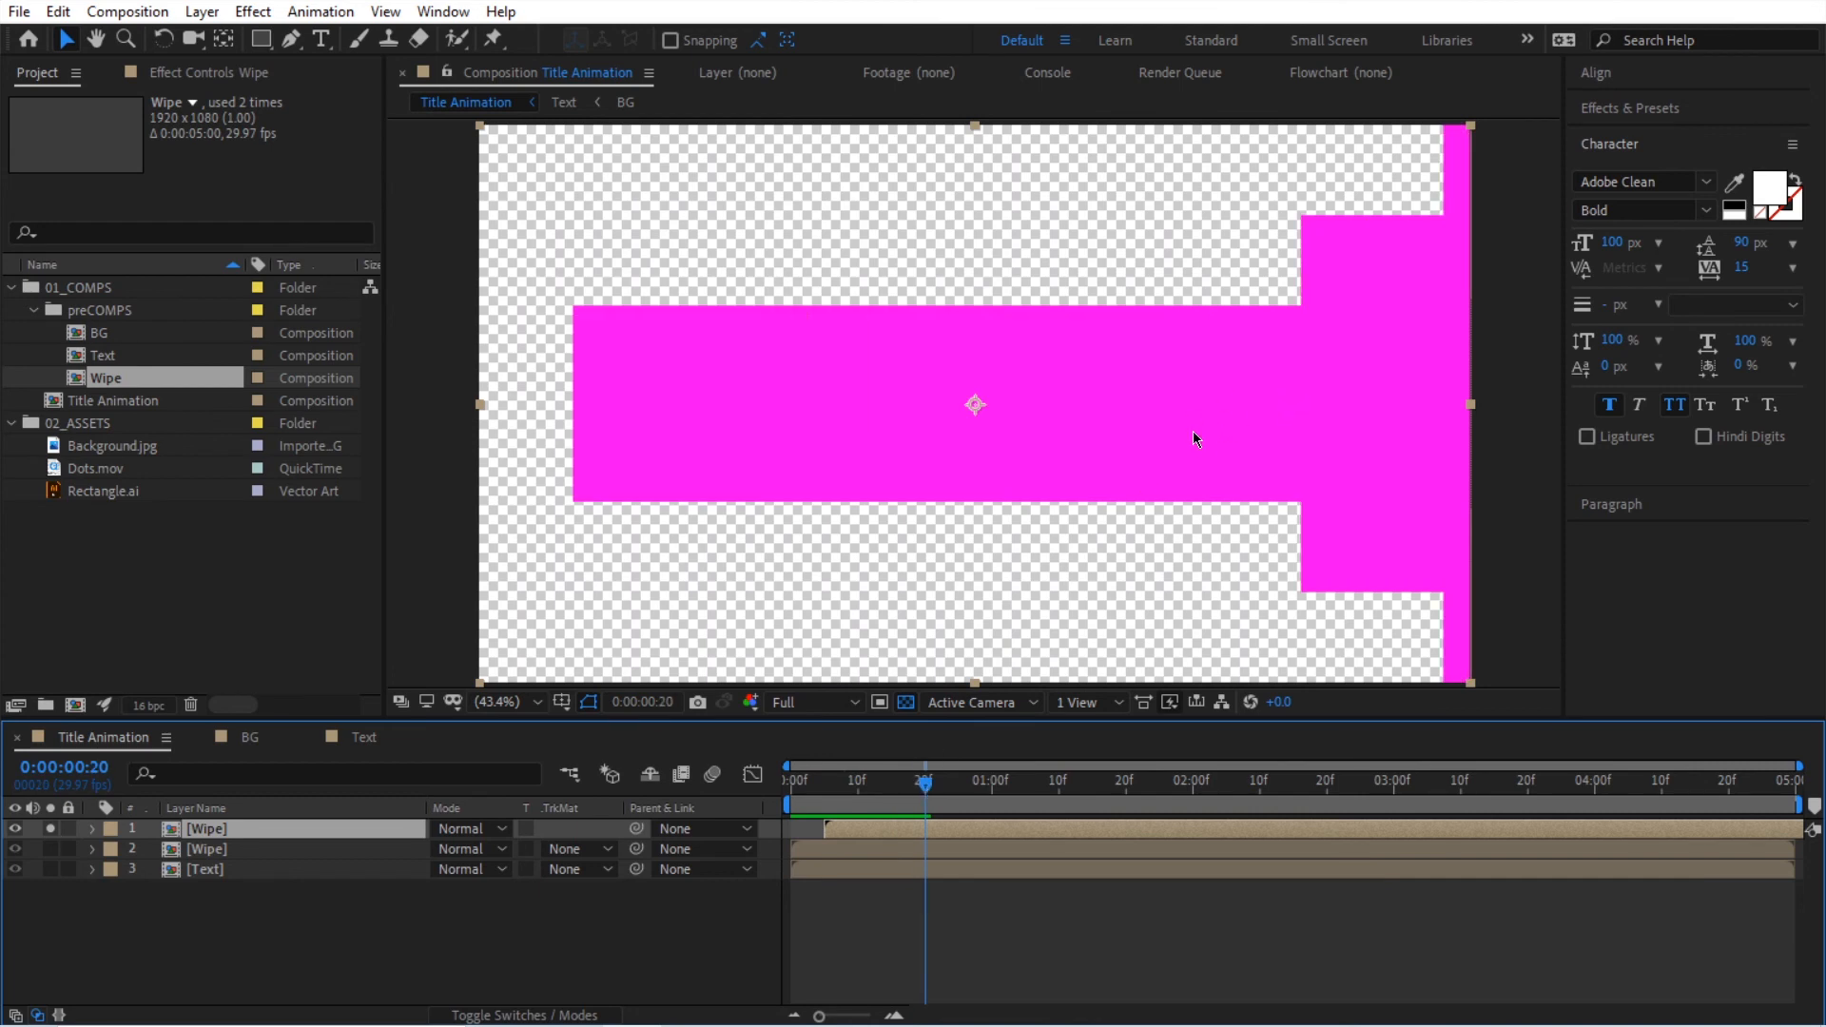
click(837, 785)
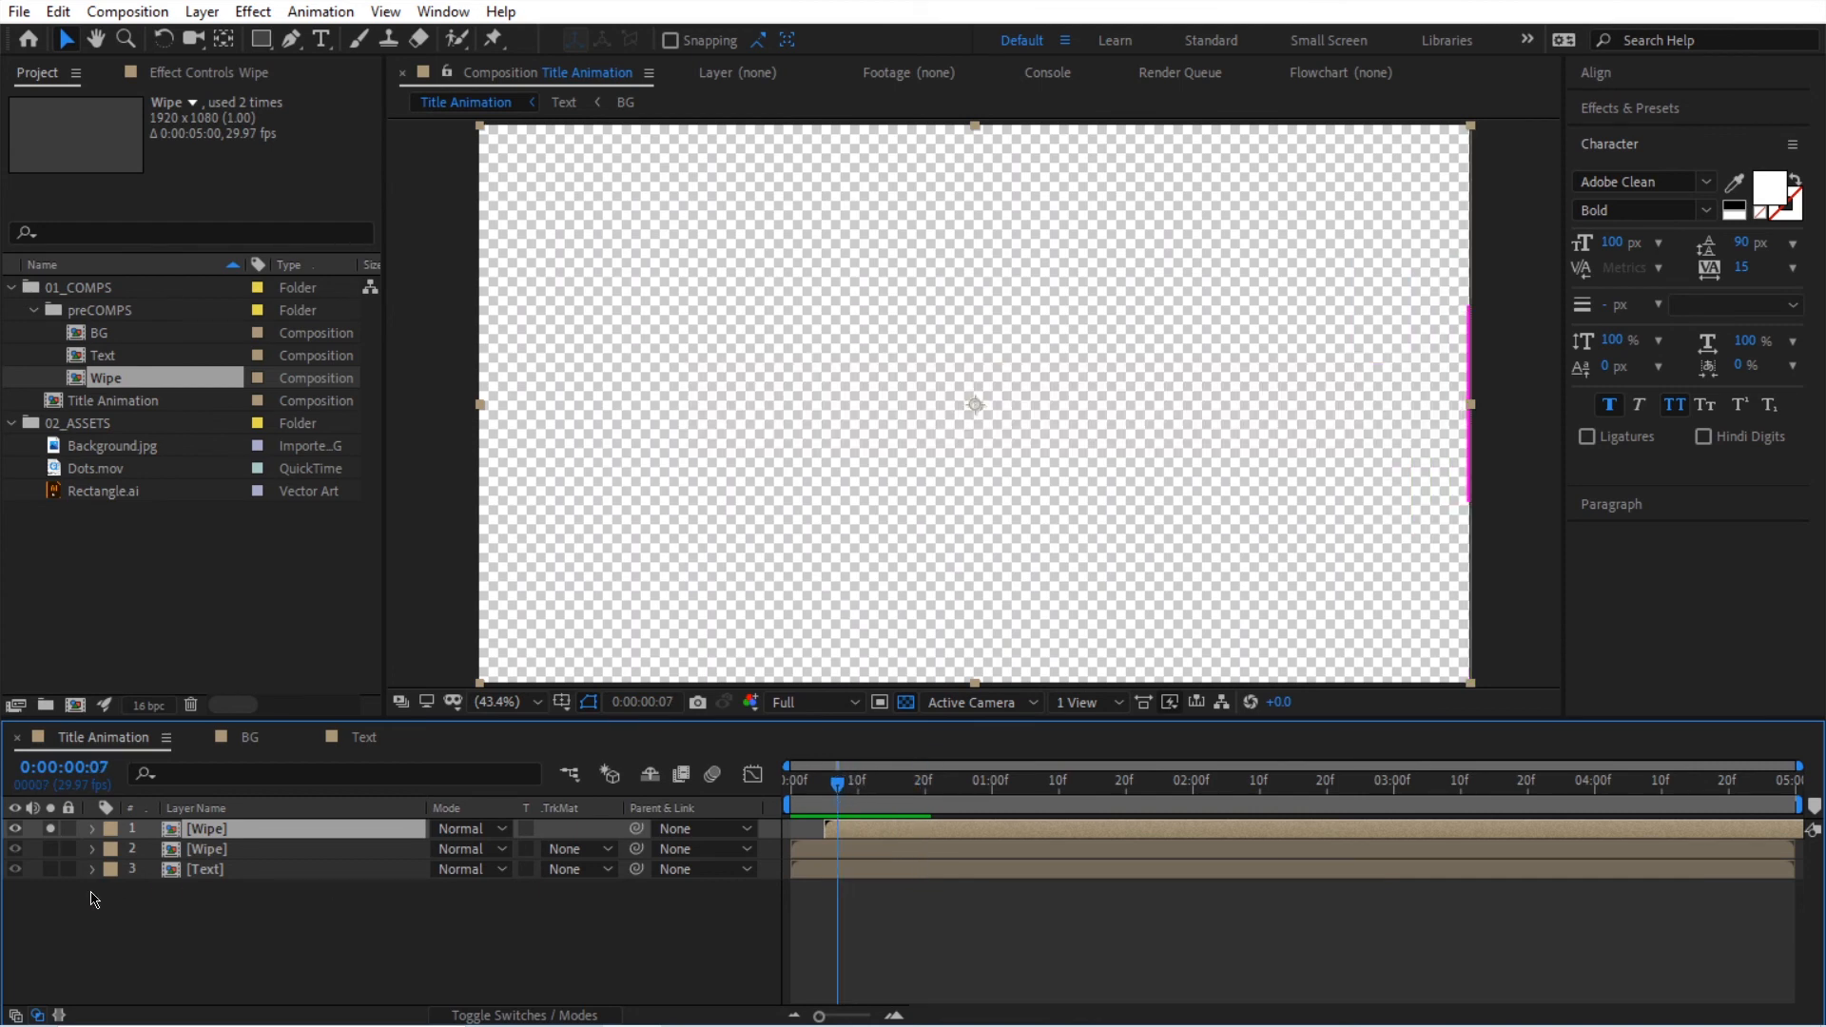
click(50, 869)
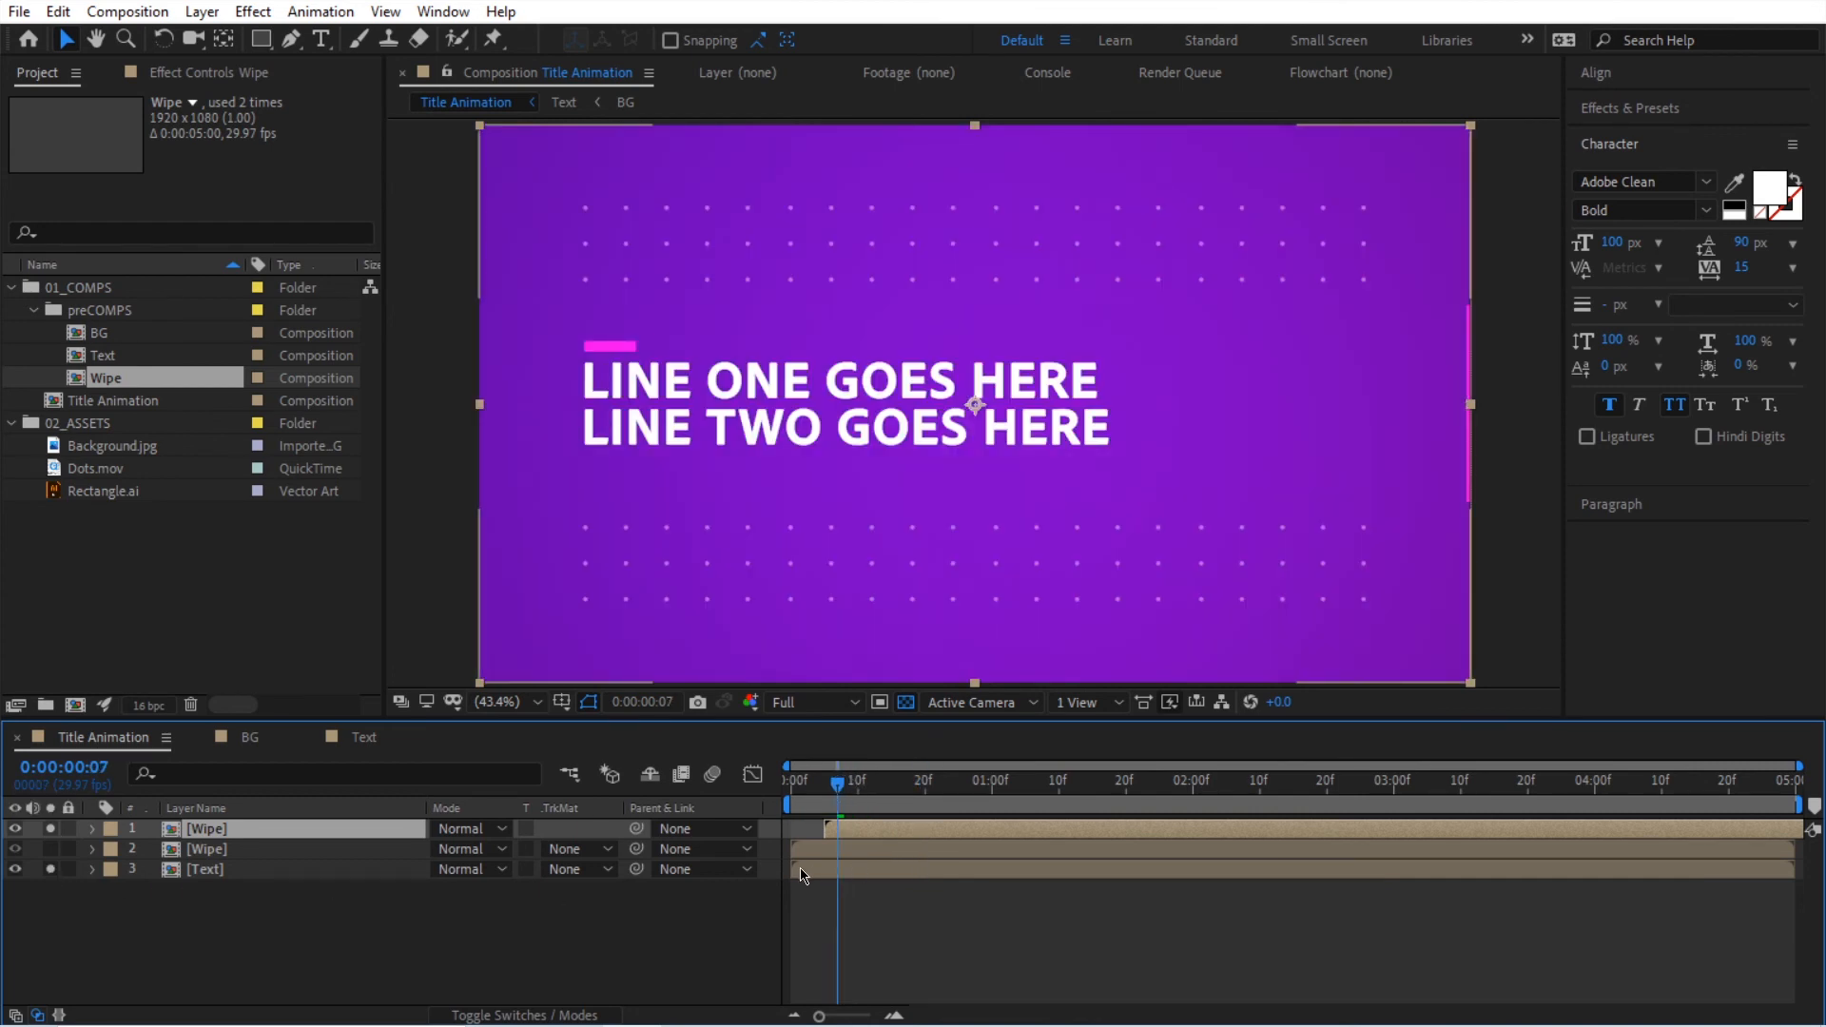
click(50, 870)
drag(851, 797, 898, 787)
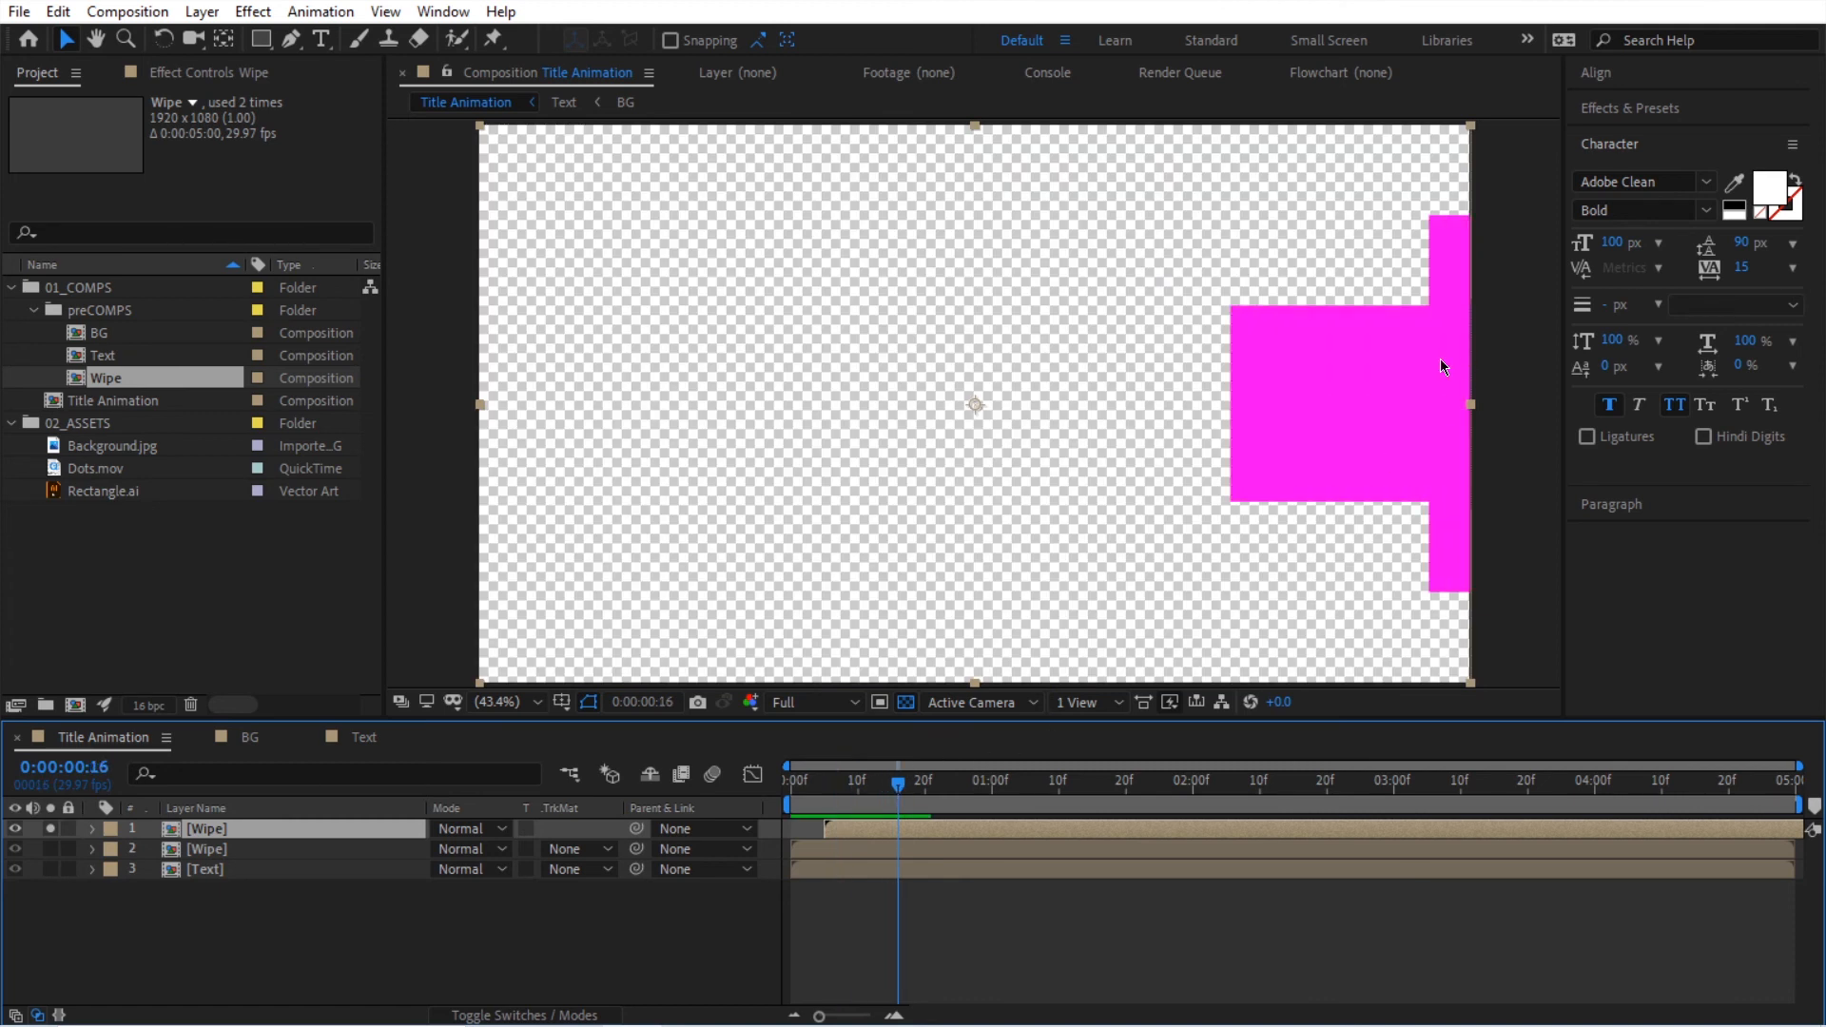
click(50, 829)
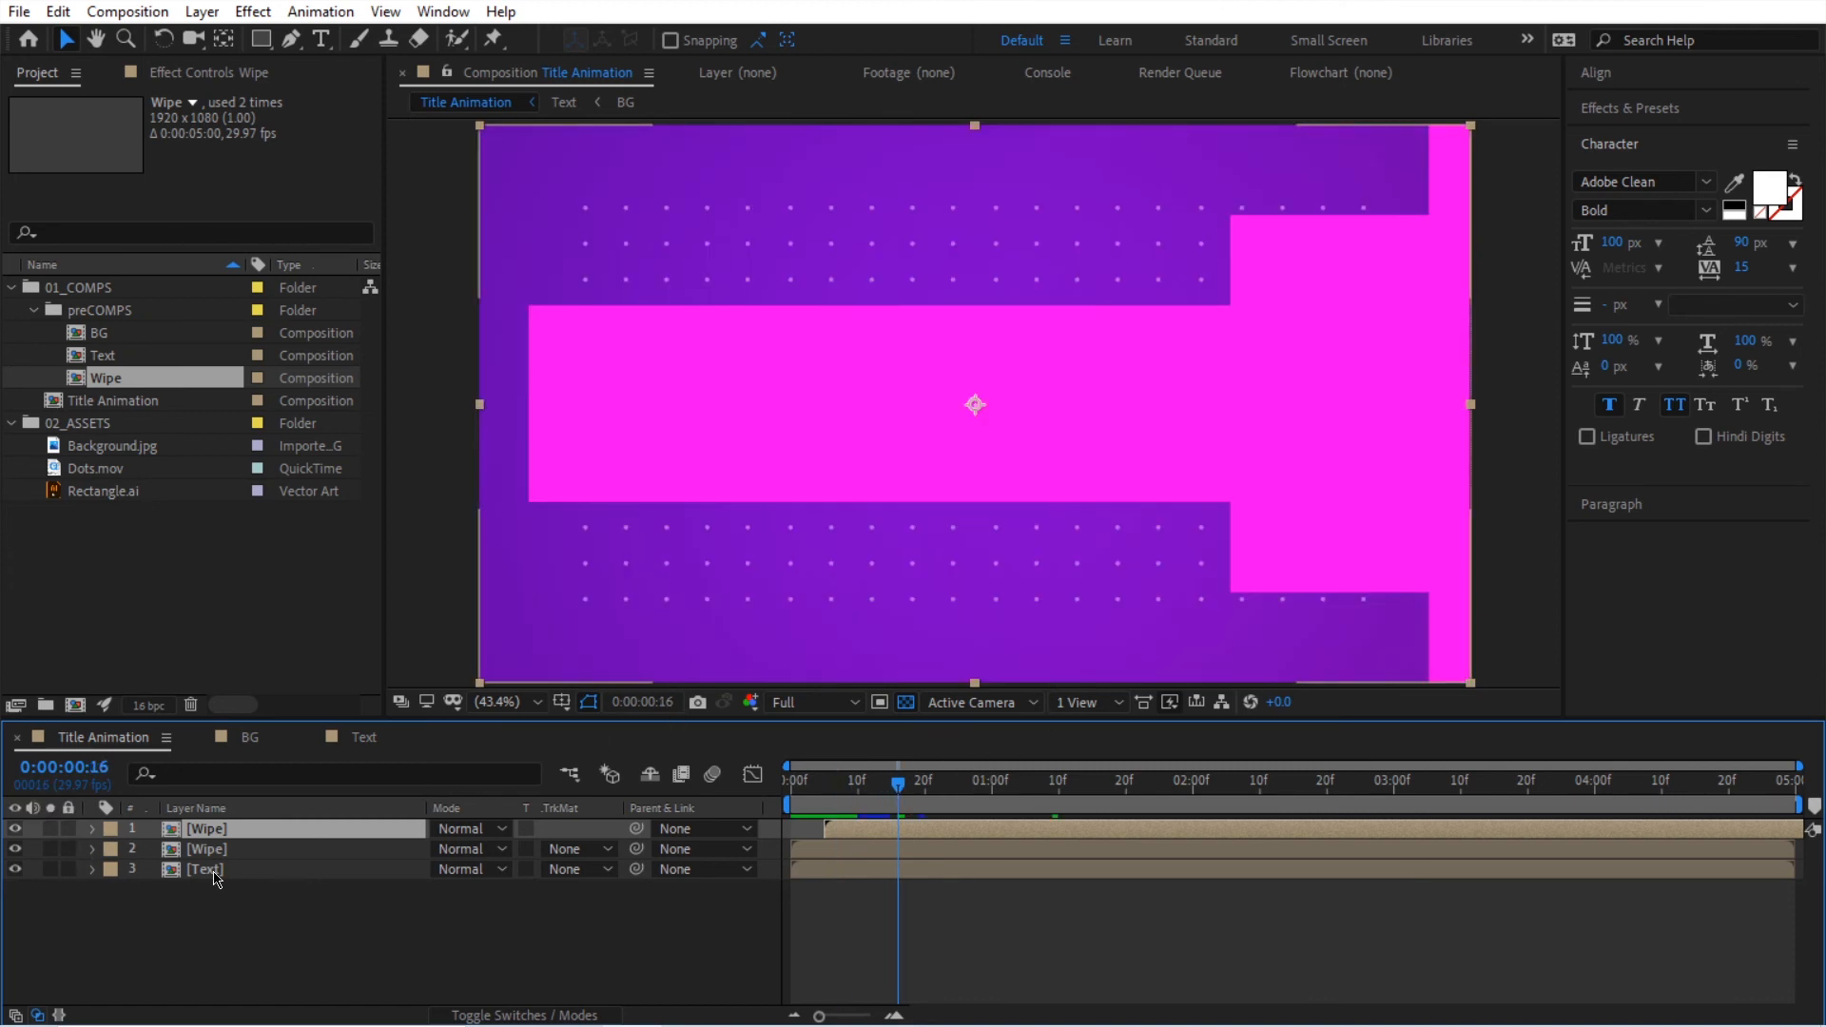
Step: Place the Text layer between the two Wipe layers, starting at frame 5, with its track matte set to Alpha Matte "[Wipe]"
click(215, 873)
drag(215, 874, 217, 849)
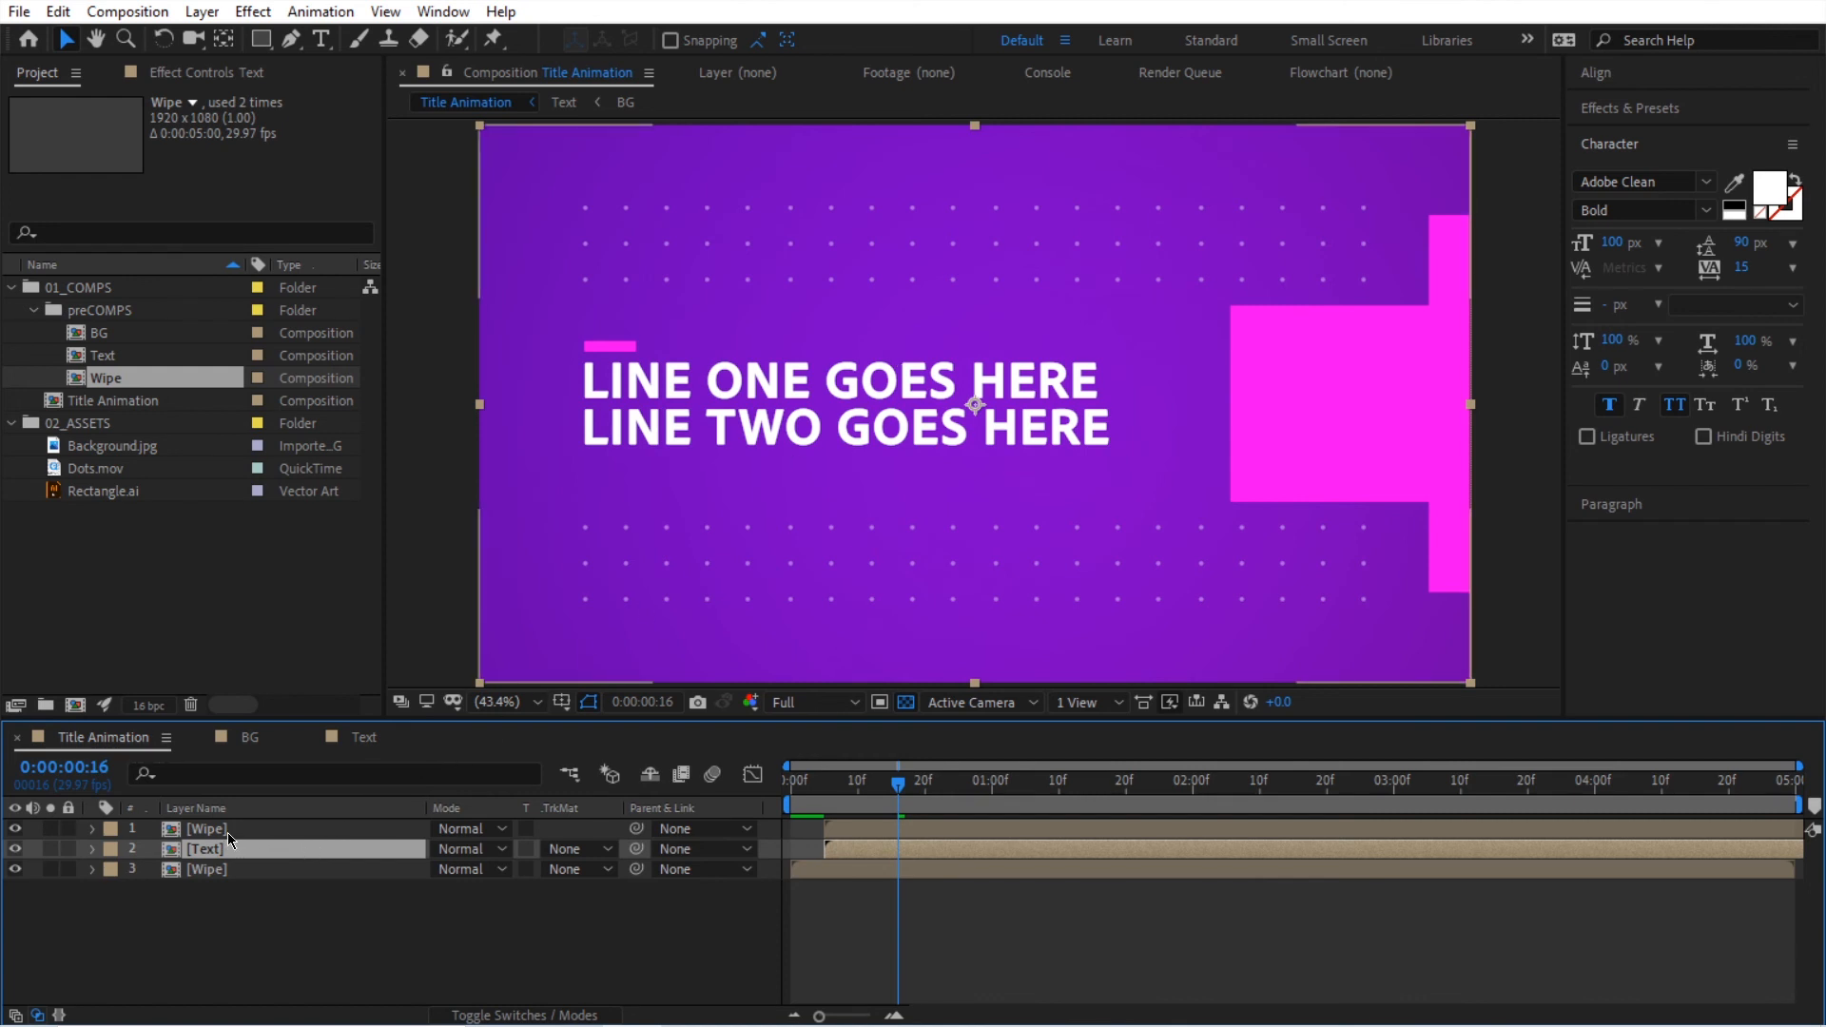
click(568, 849)
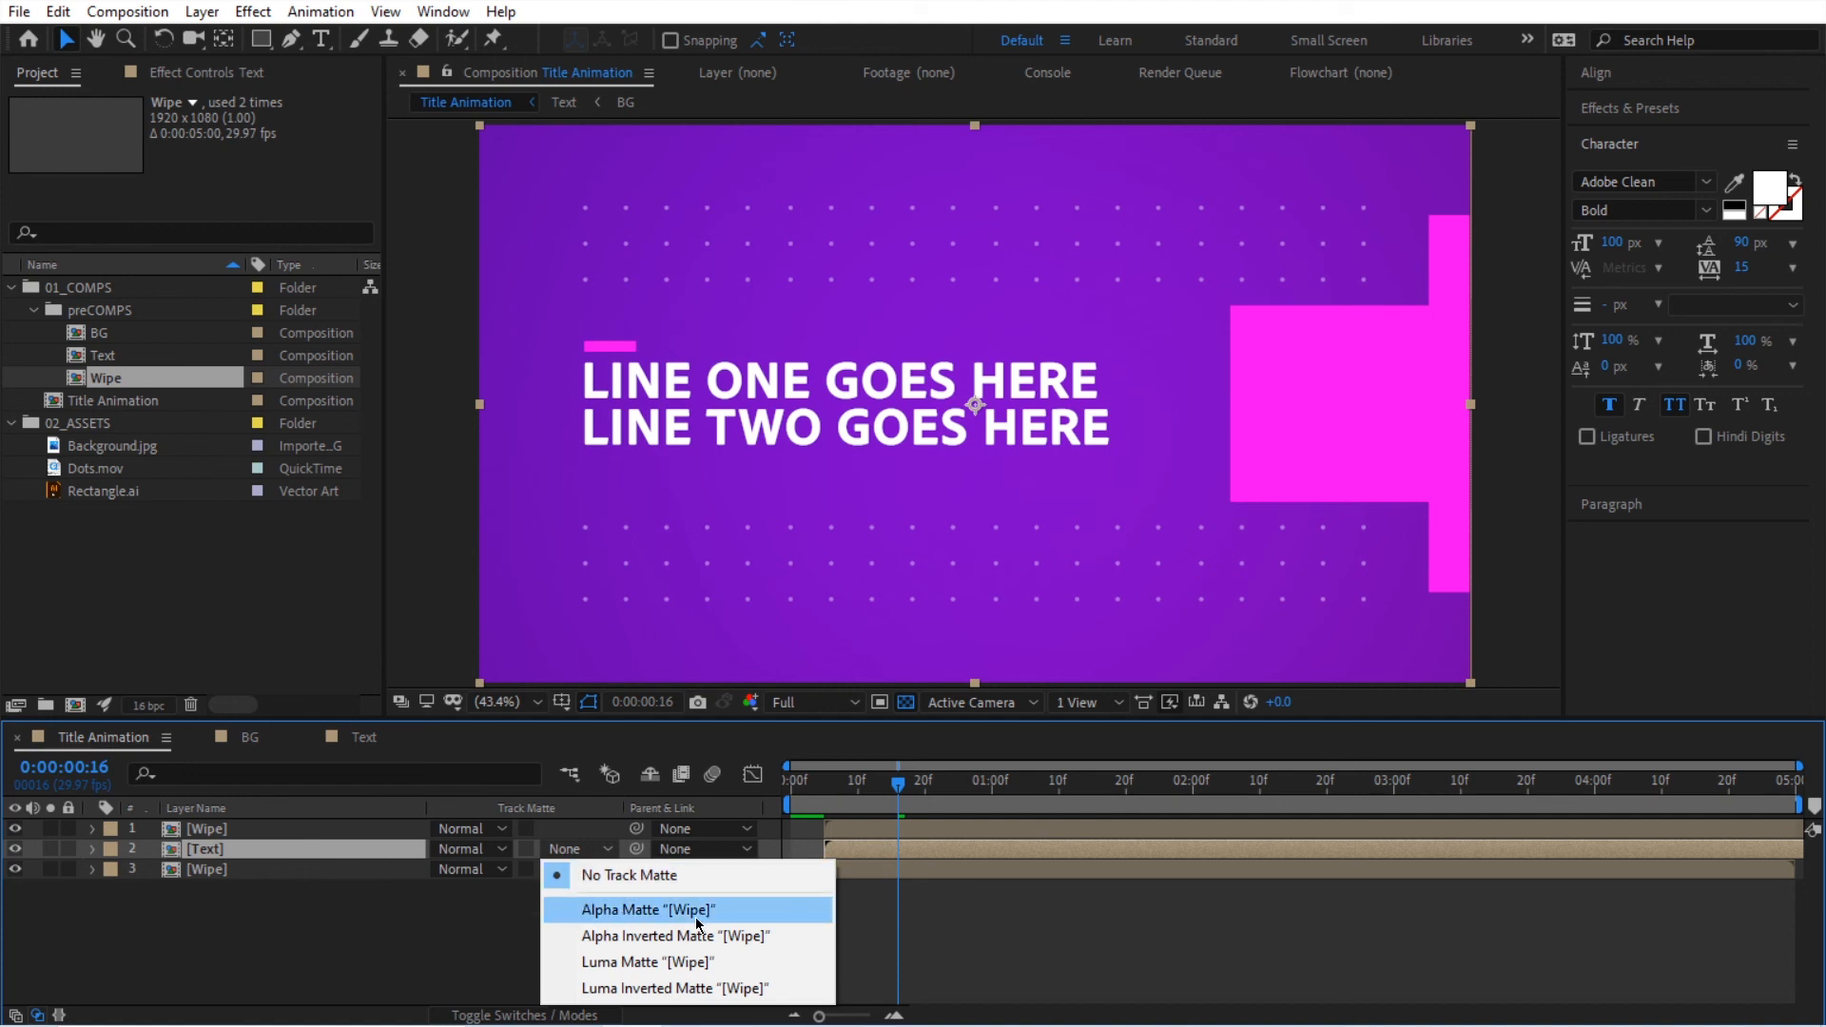
click(663, 913)
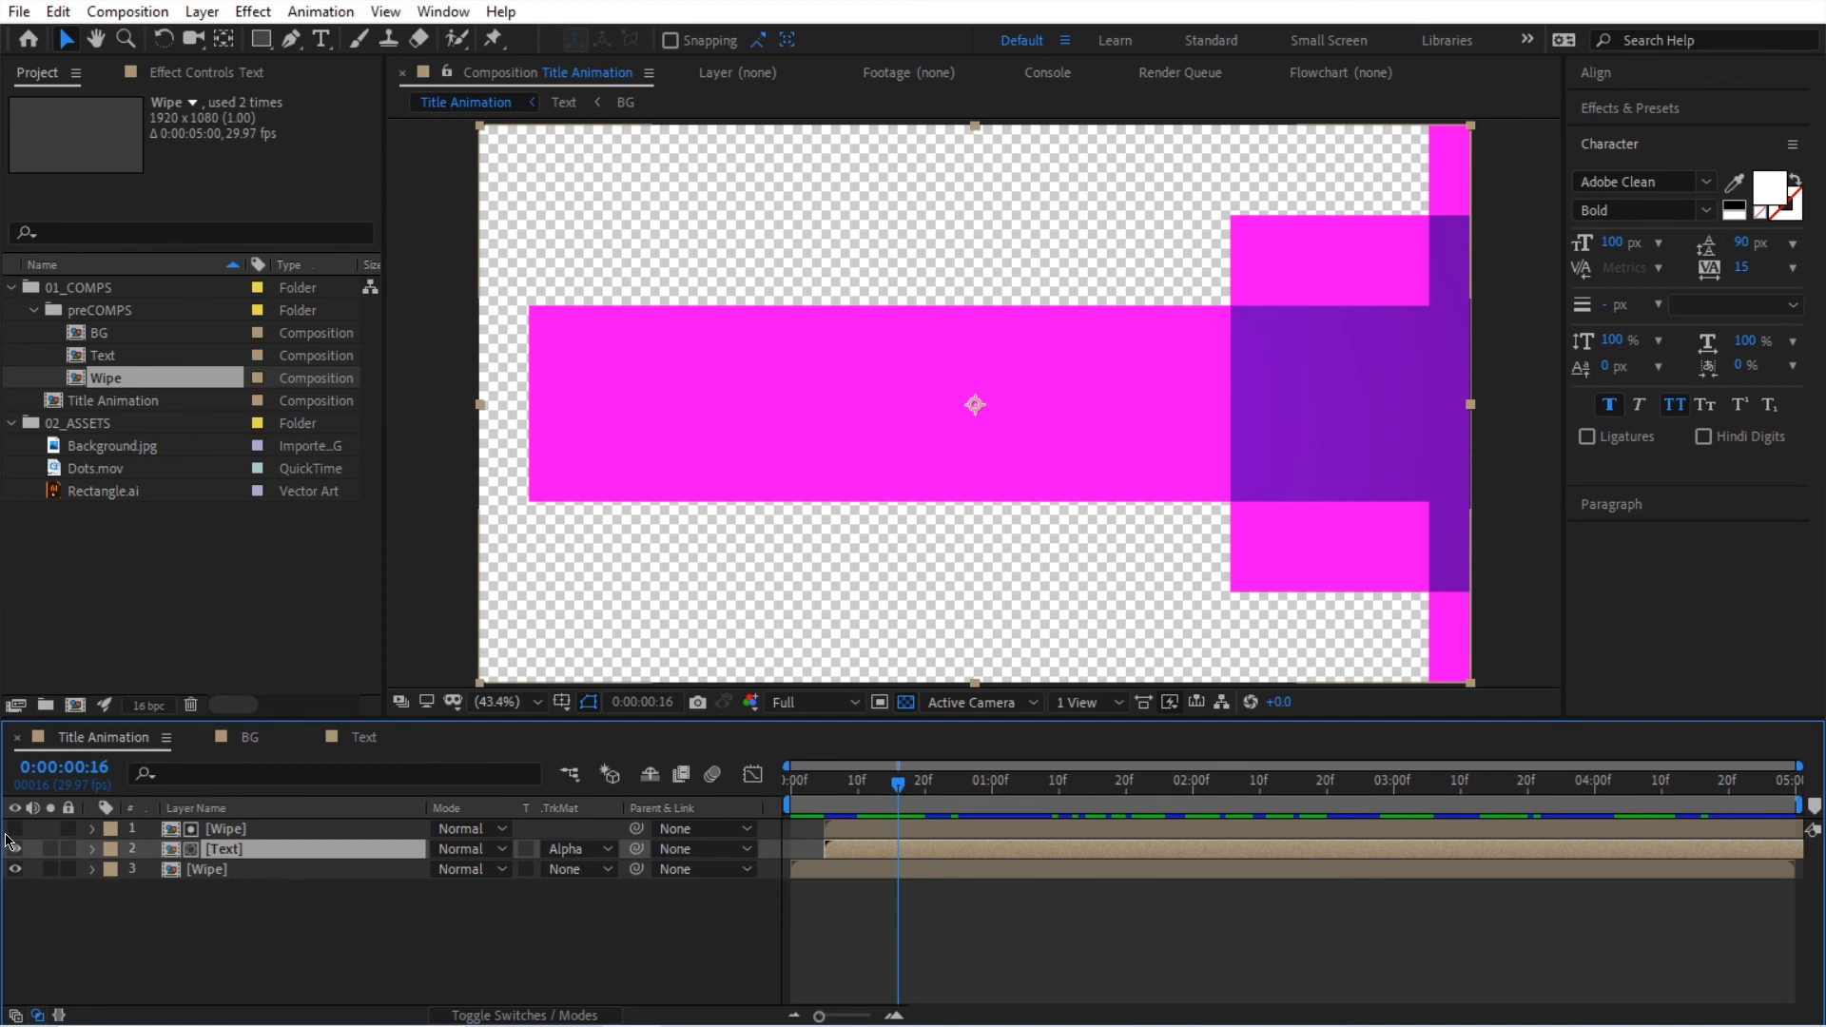
Step: Scrub and play the composition to check the text and background reveal behind the pink wipe
drag(788, 792, 984, 793)
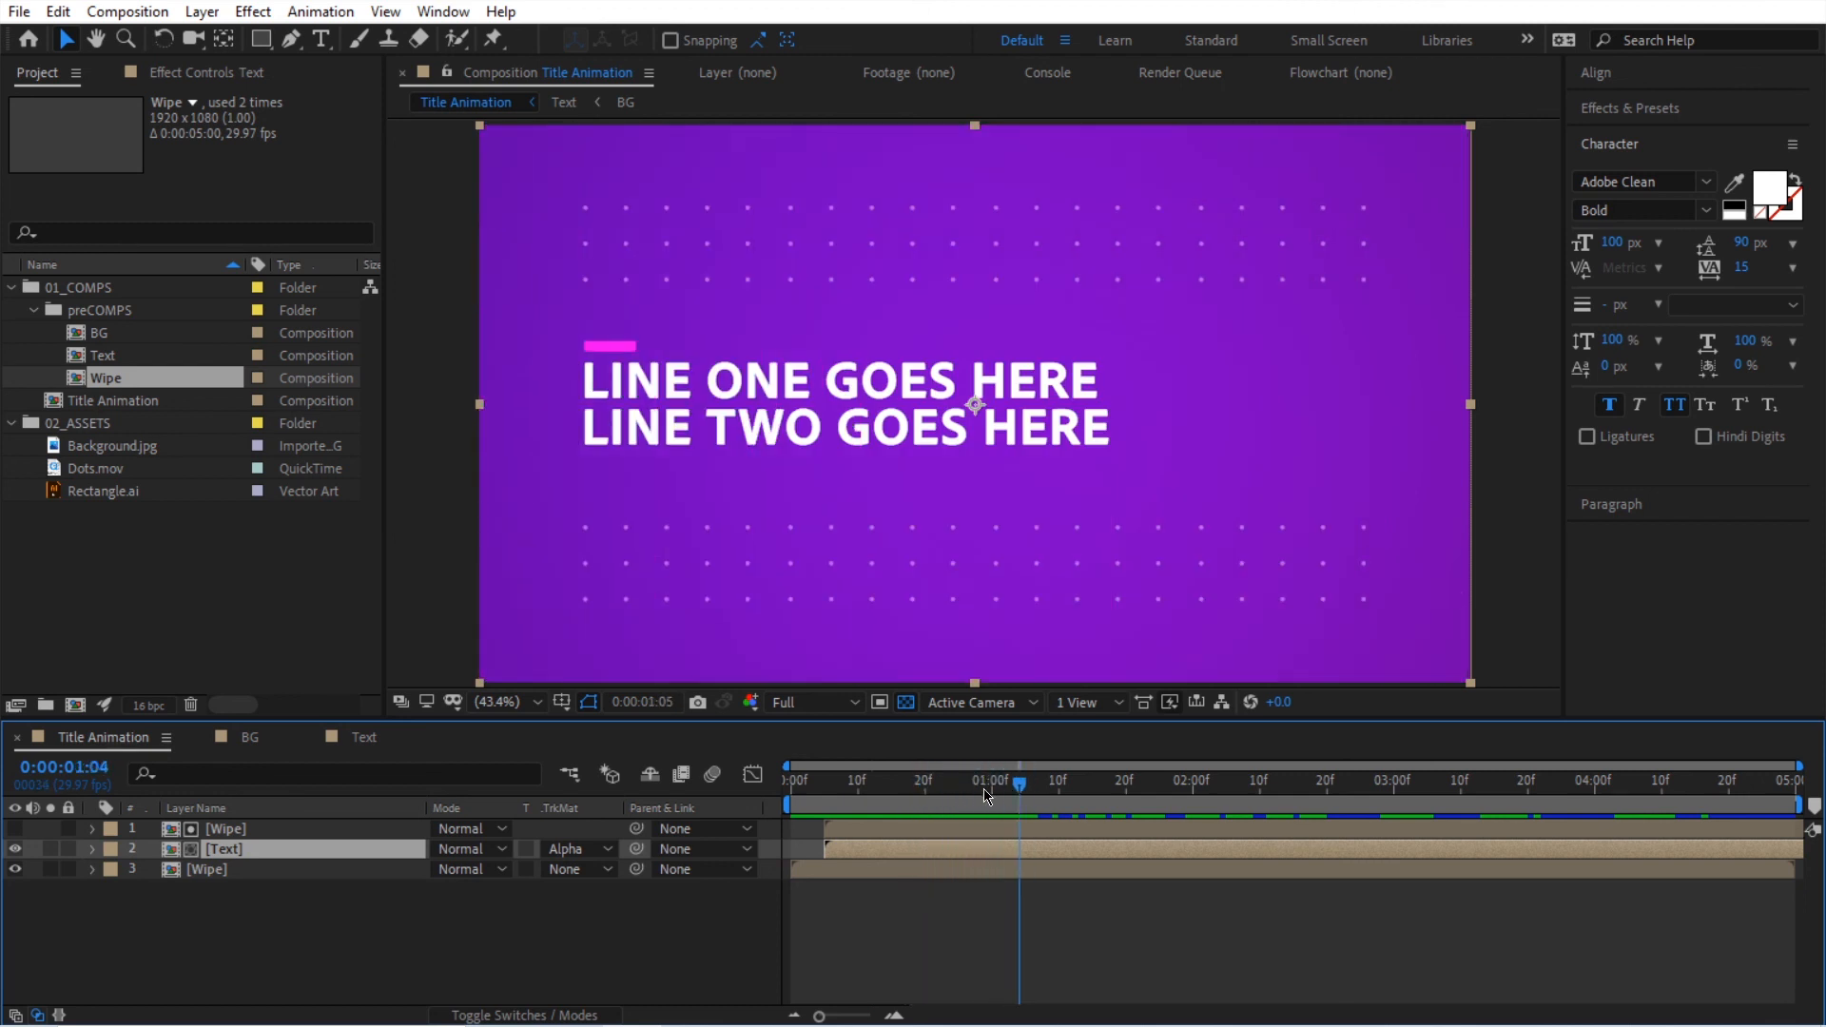
key(space)
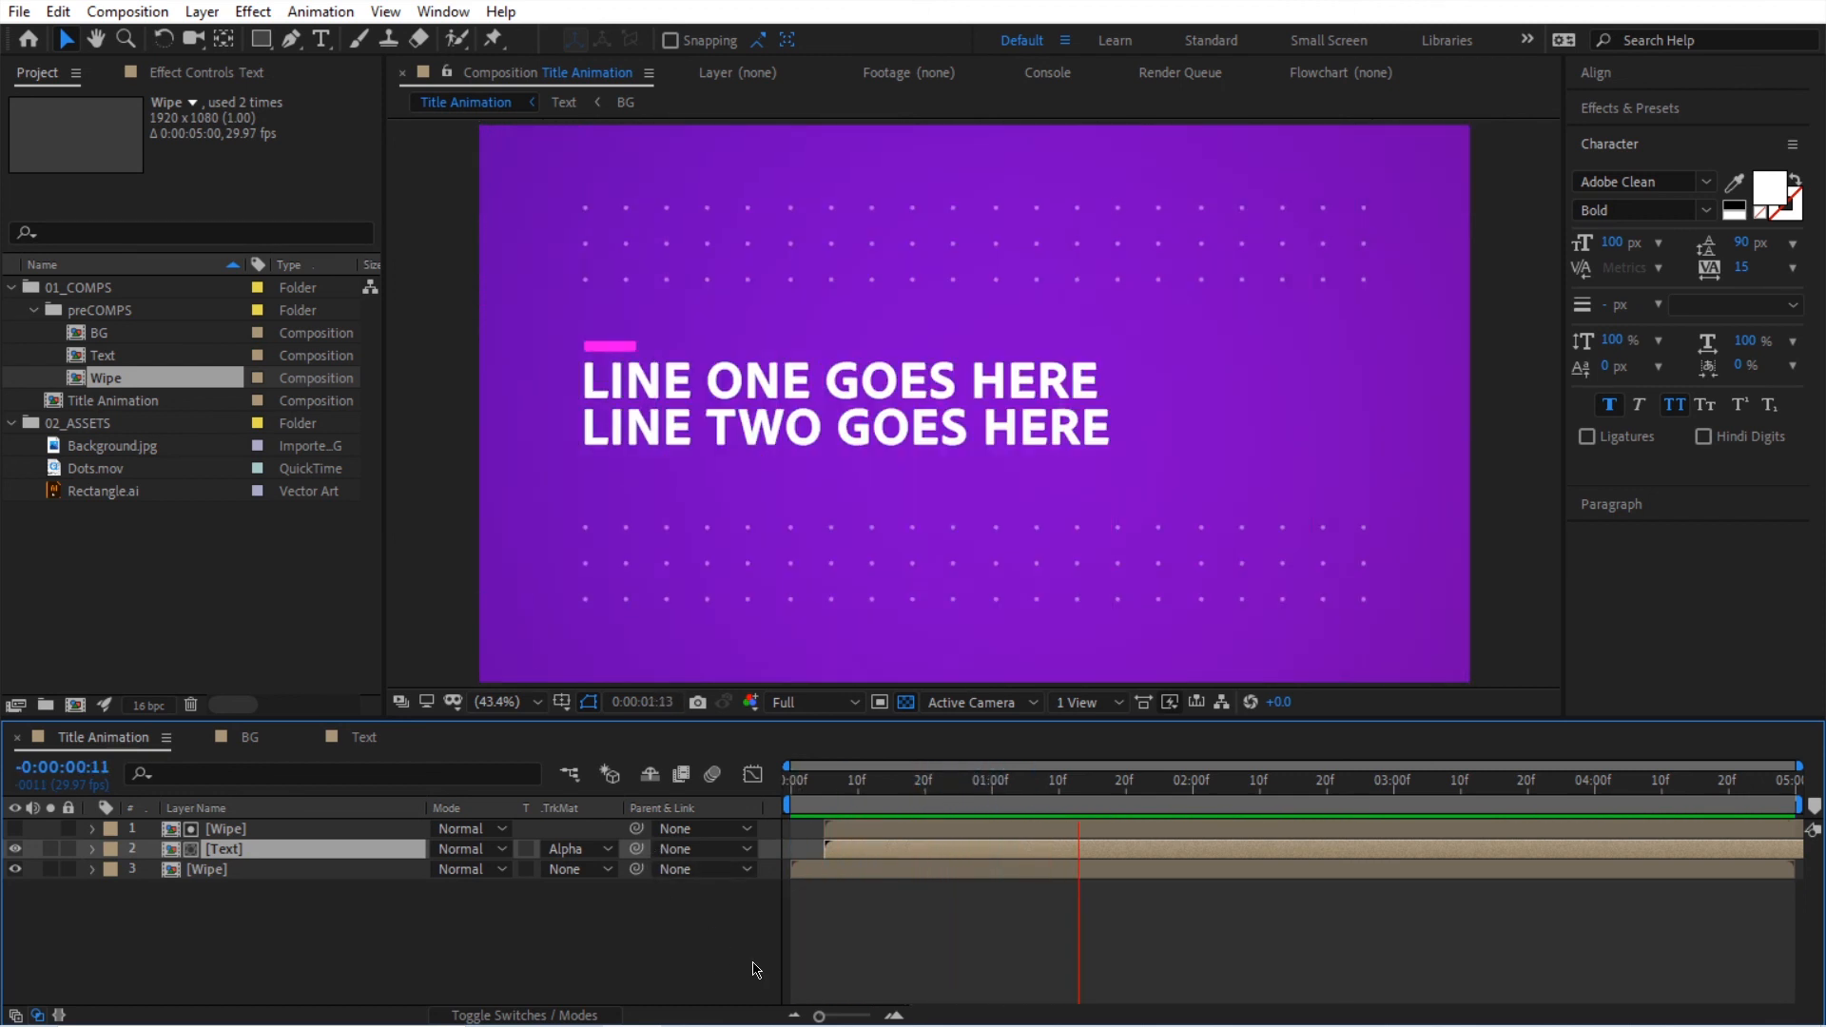